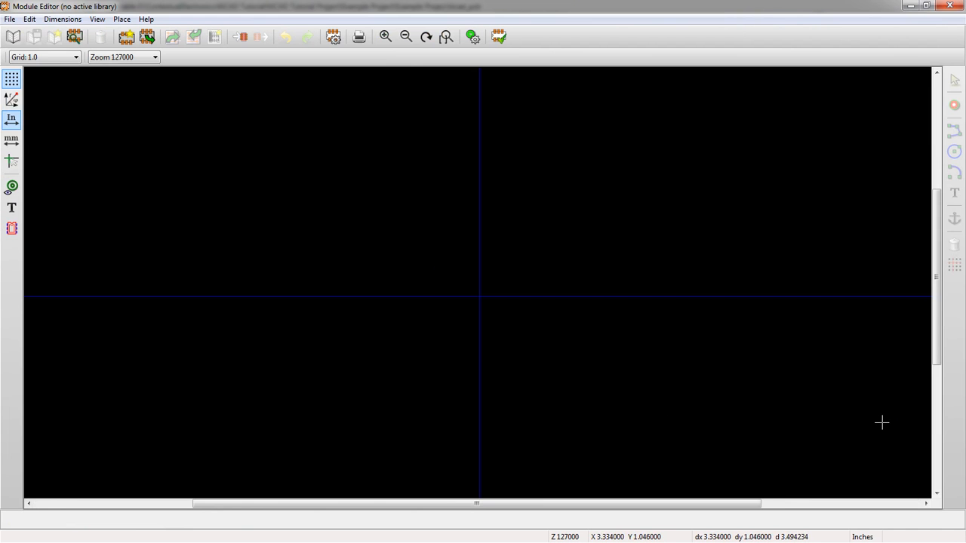
# - Switch to the Digi-Key website in Firefox and search the parts catalogue for "op amp"
pyautogui.hotkey('alt', 'Tab')
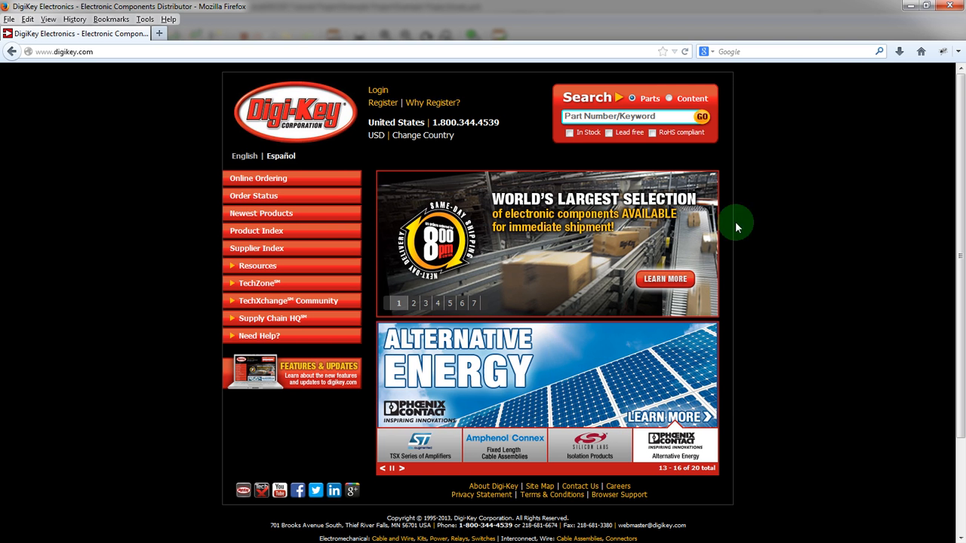
pyautogui.click(567, 115)
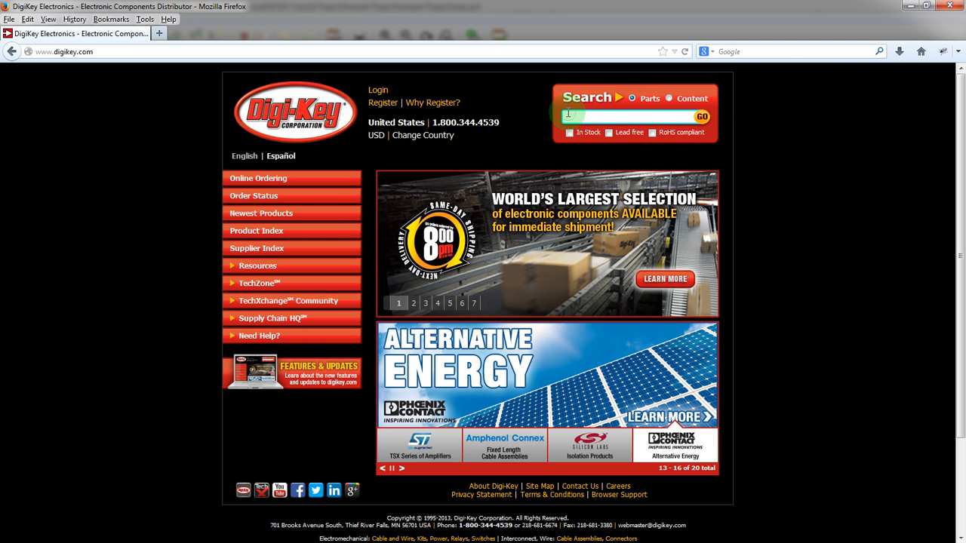
pyautogui.write('op amp')
pyautogui.press('Return')
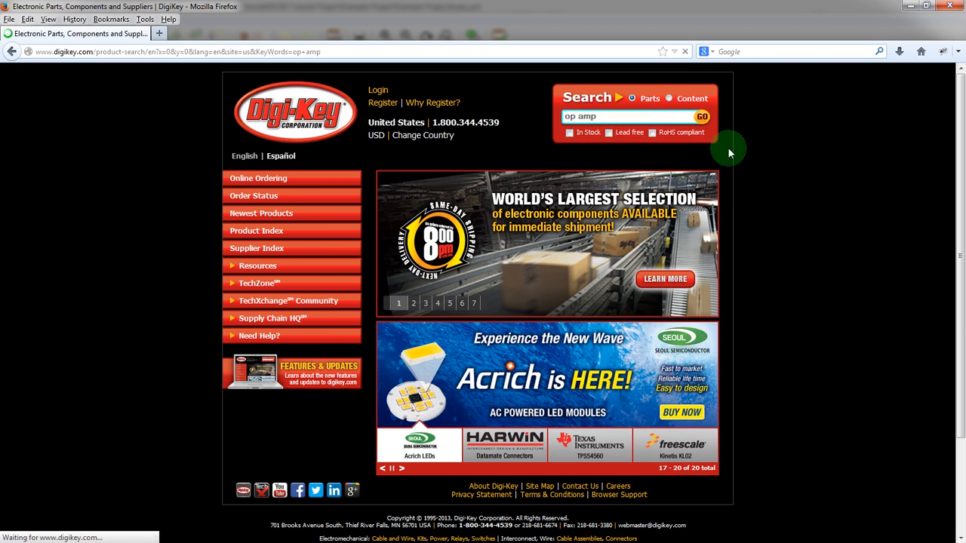
# - Open the Linear - Amplifiers - Instrumentation, OP Amps, Buffer Amps category under Integrated Circuits (ICs)
pyautogui.scroll(-5, 528, 486)
pyautogui.scroll(-20, 422, 468)
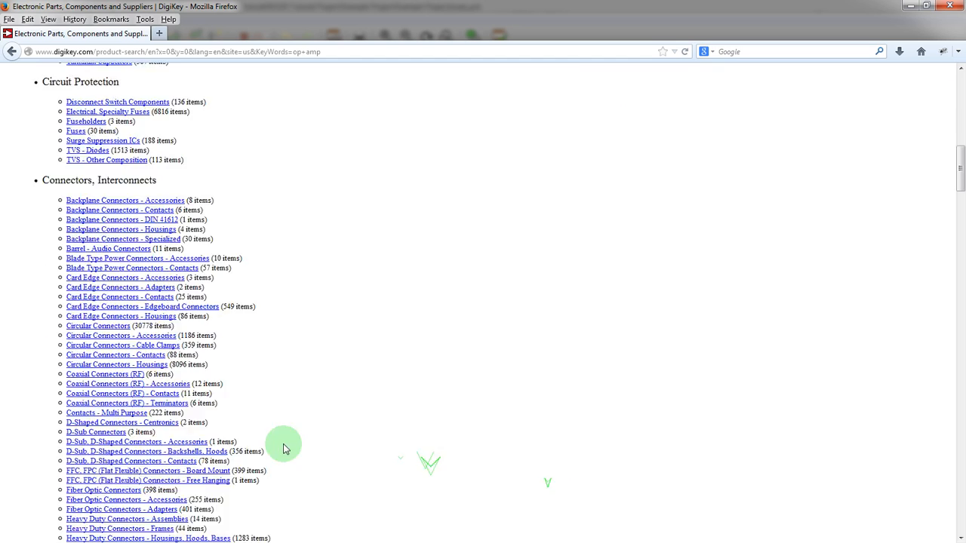
pyautogui.scroll(-10, 235, 459)
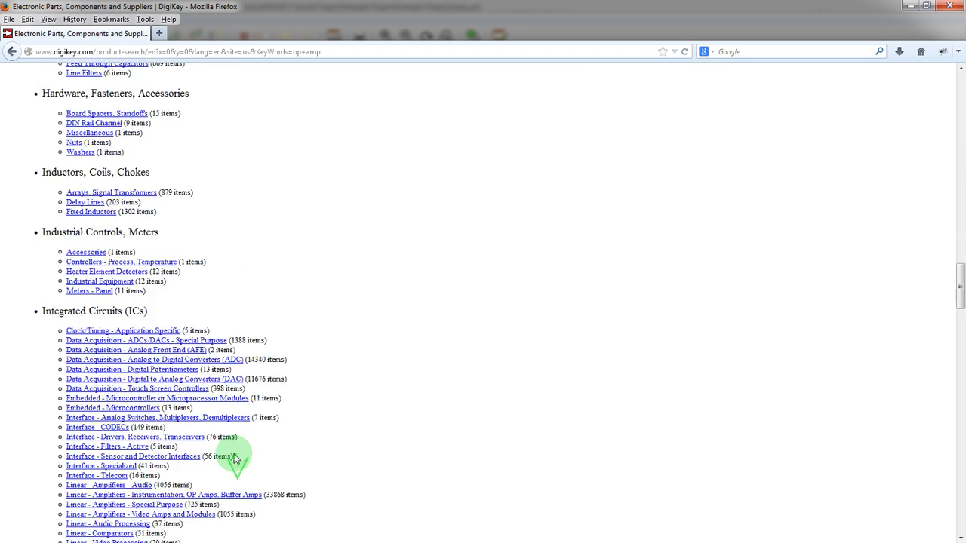
pyautogui.scroll(-3, 217, 450)
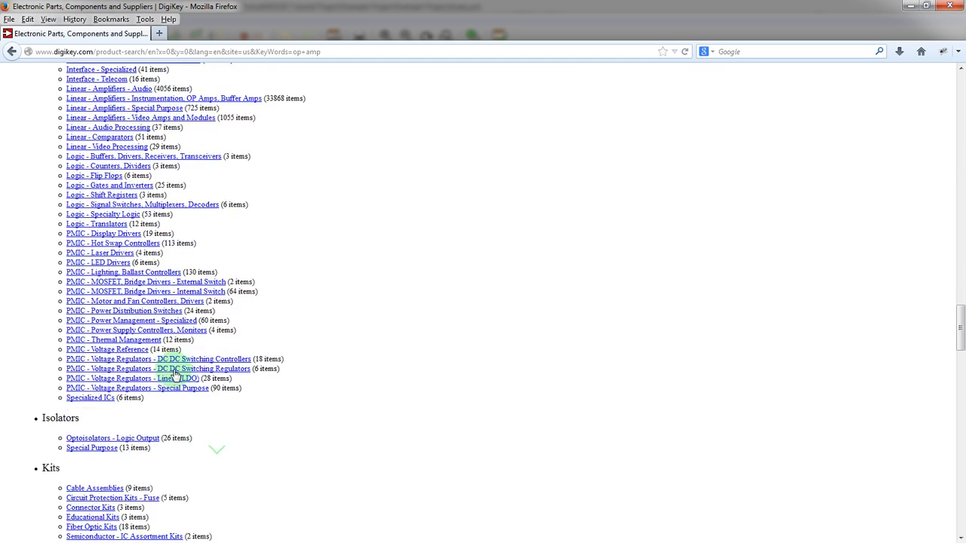
pyautogui.scroll(7, 276, 362)
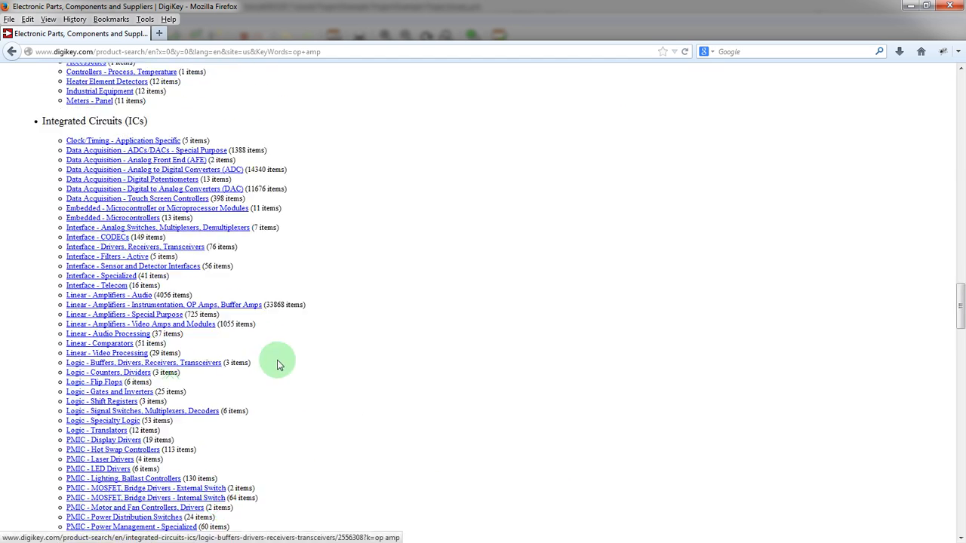
pyautogui.click(229, 308)
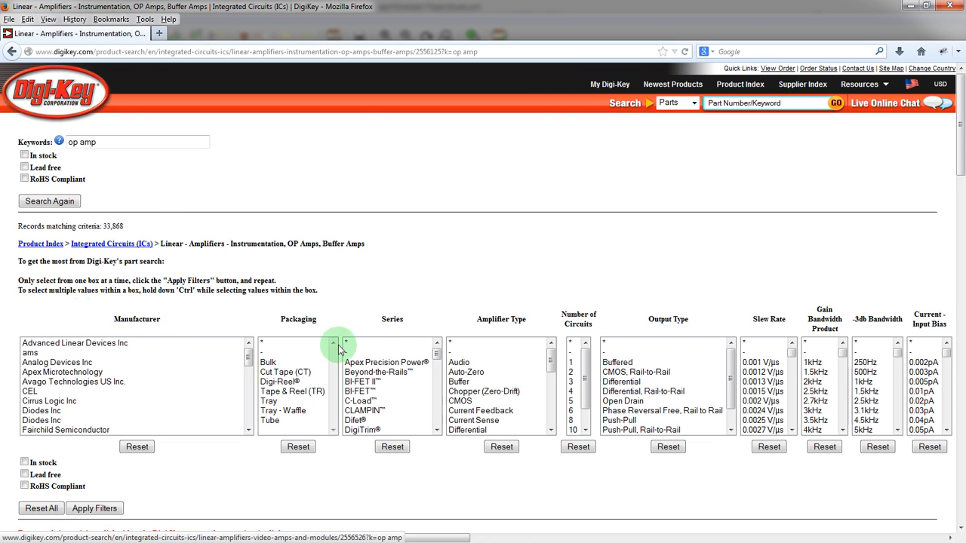
# - Examine the op amp results table, comparing the part images, descriptions and package columns
pyautogui.scroll(-5, 226, 347)
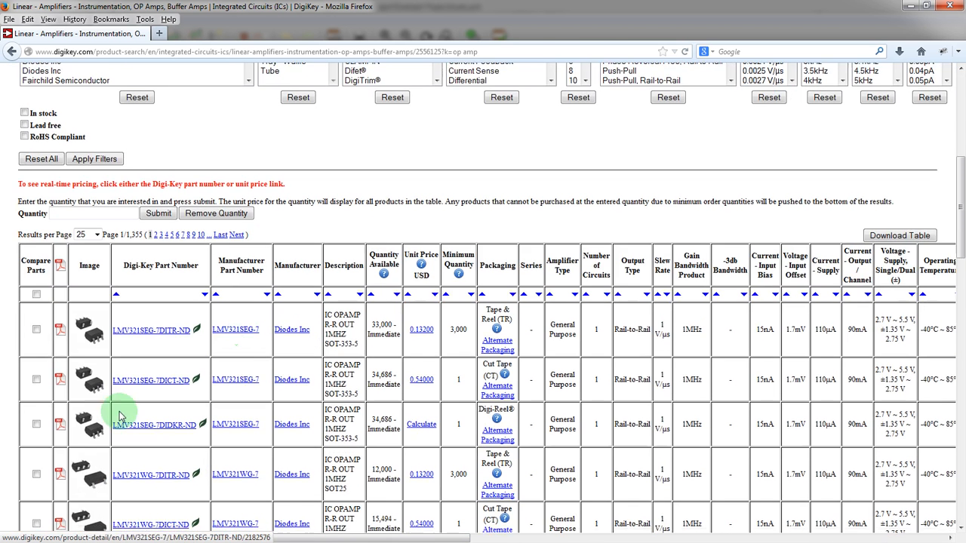
pyautogui.scroll(-3, 119, 413)
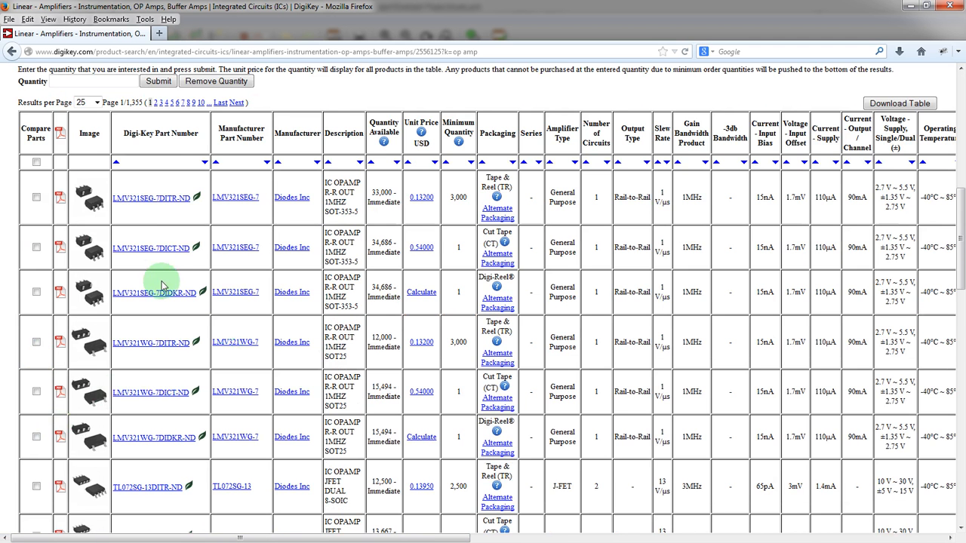
pyautogui.scroll(-5, 161, 285)
pyautogui.moveTo(108, 251)
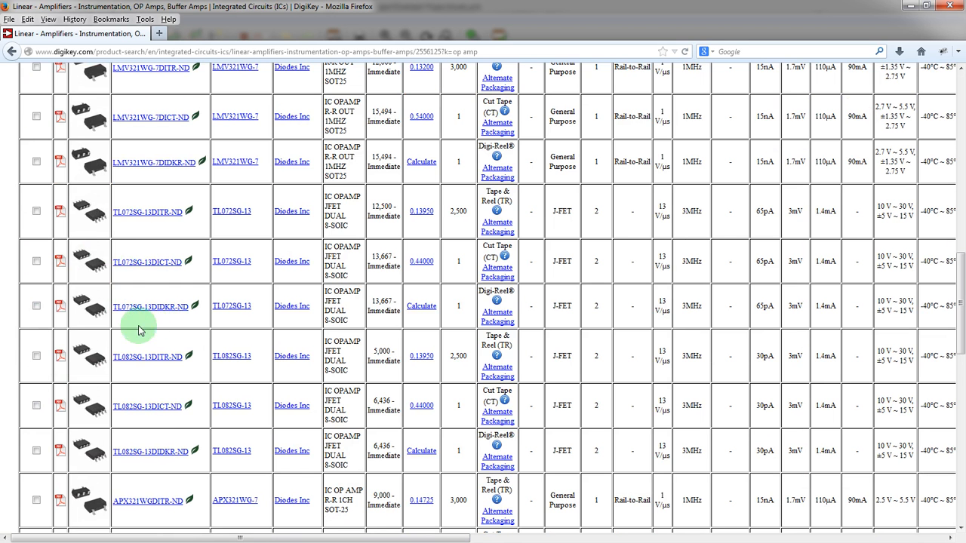
pyautogui.moveTo(96, 320)
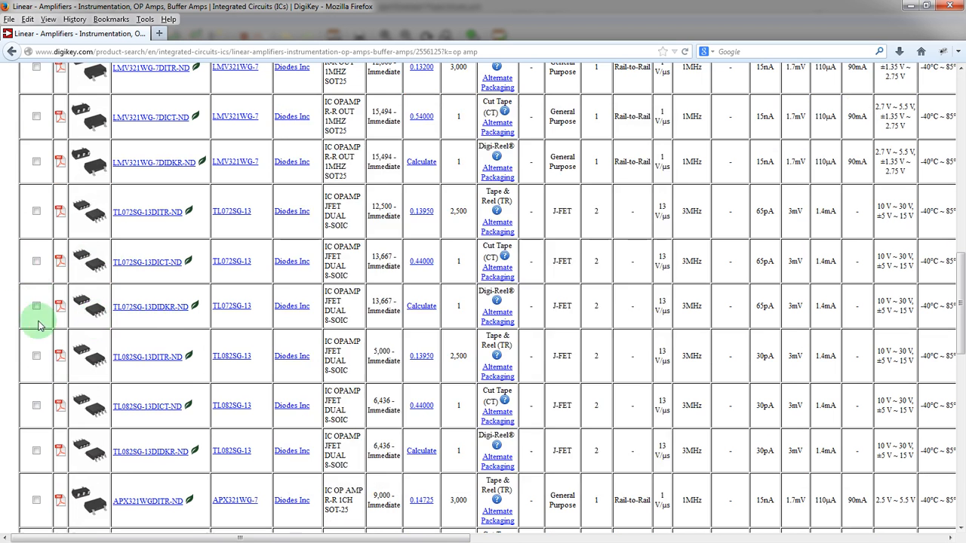
pyautogui.moveTo(75, 308)
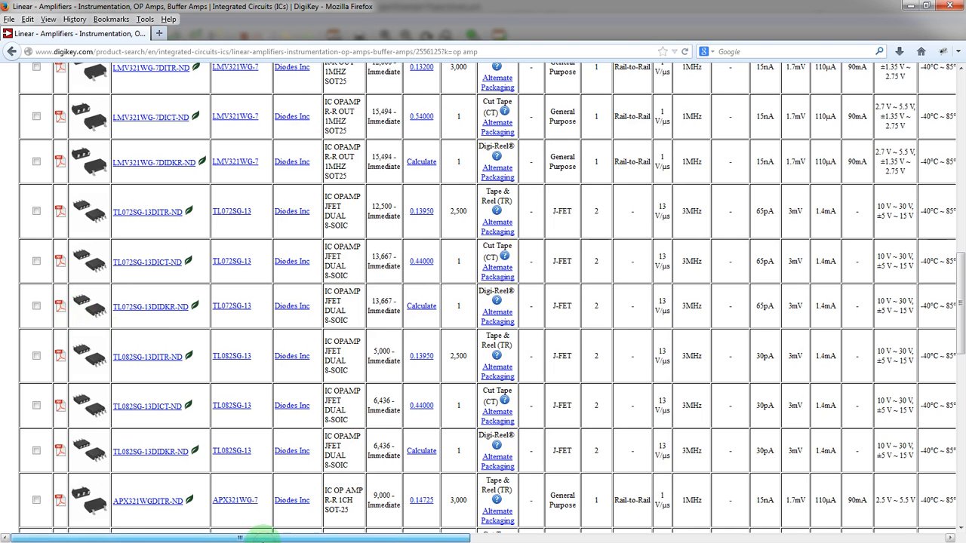
pyautogui.moveTo(262, 539); pyautogui.dragTo(431, 537)
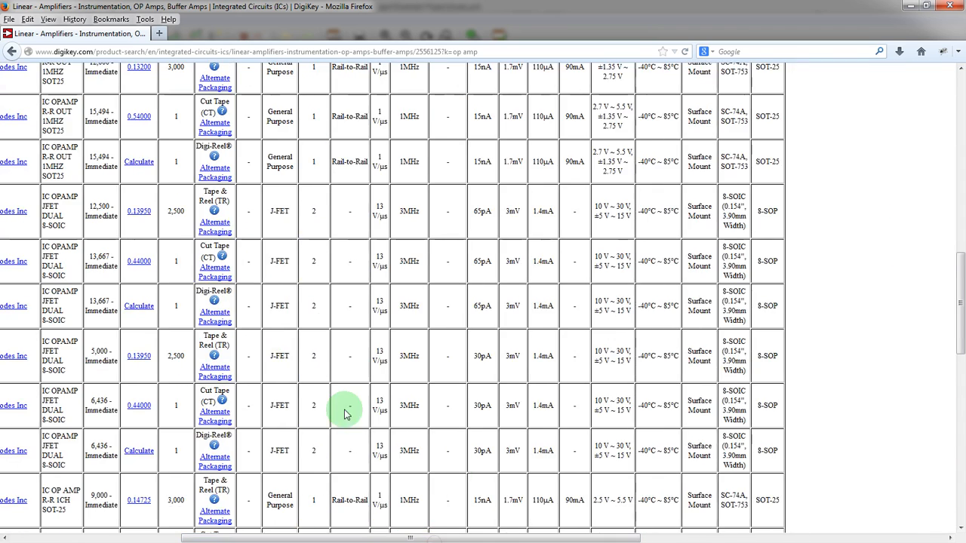
# - Look through the Supplier Device Package filter options to survey the package types offered for op amps
pyautogui.scroll(10, 264, 369)
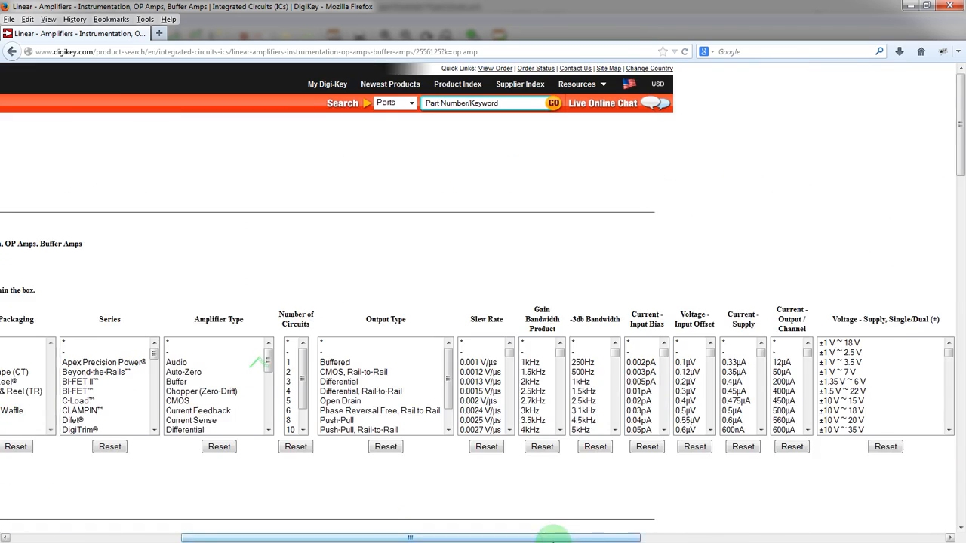
pyautogui.moveTo(552, 537); pyautogui.dragTo(927, 538)
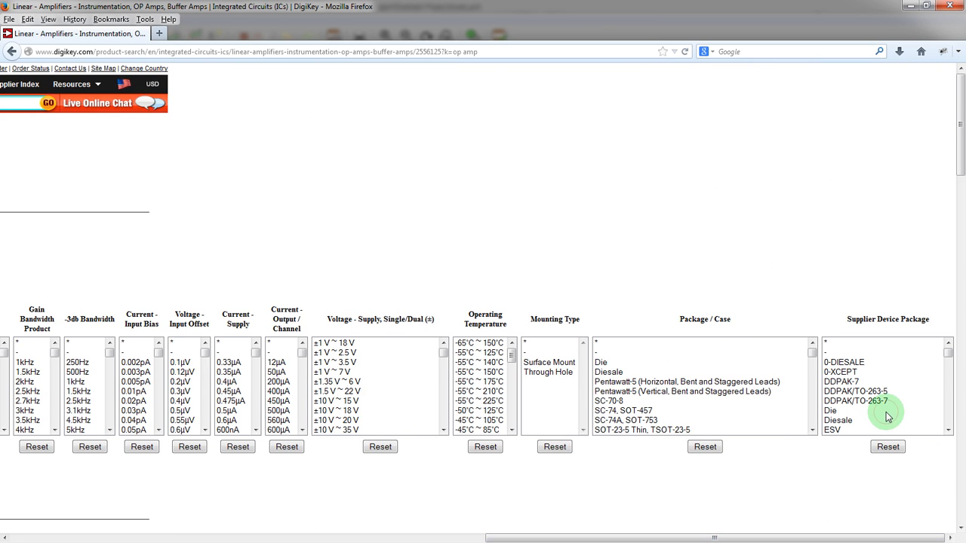
pyautogui.scroll(-9, 887, 415)
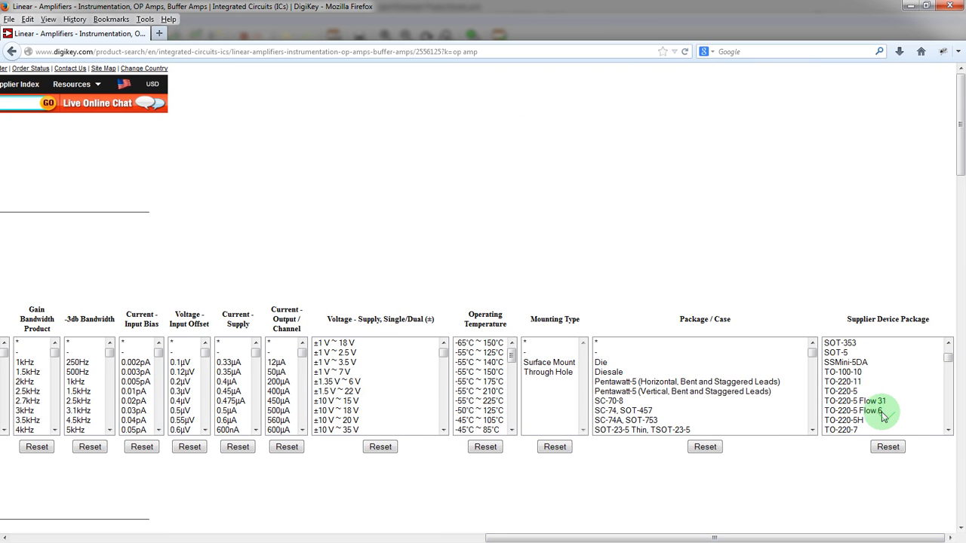
pyautogui.scroll(-15, 883, 416)
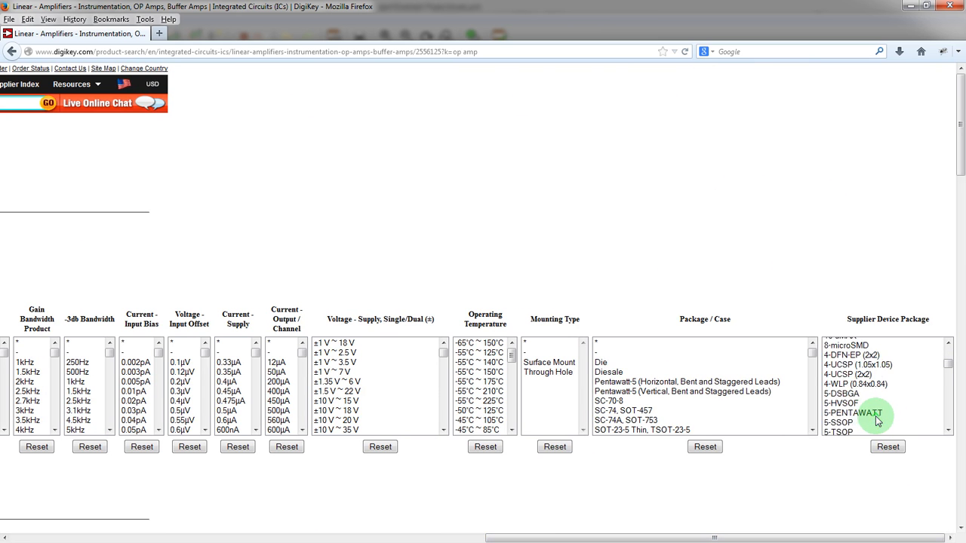
pyautogui.scroll(15, 877, 421)
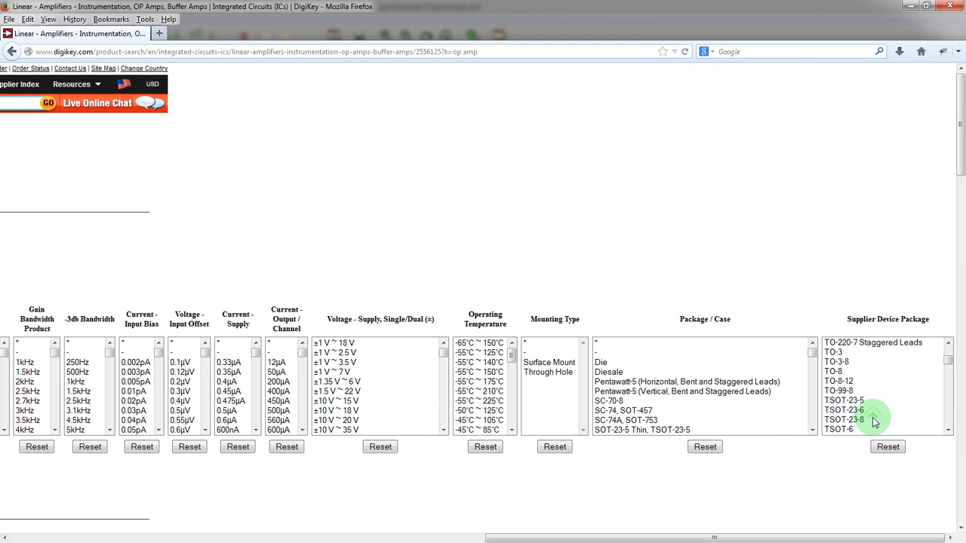
pyautogui.scroll(-12, 874, 423)
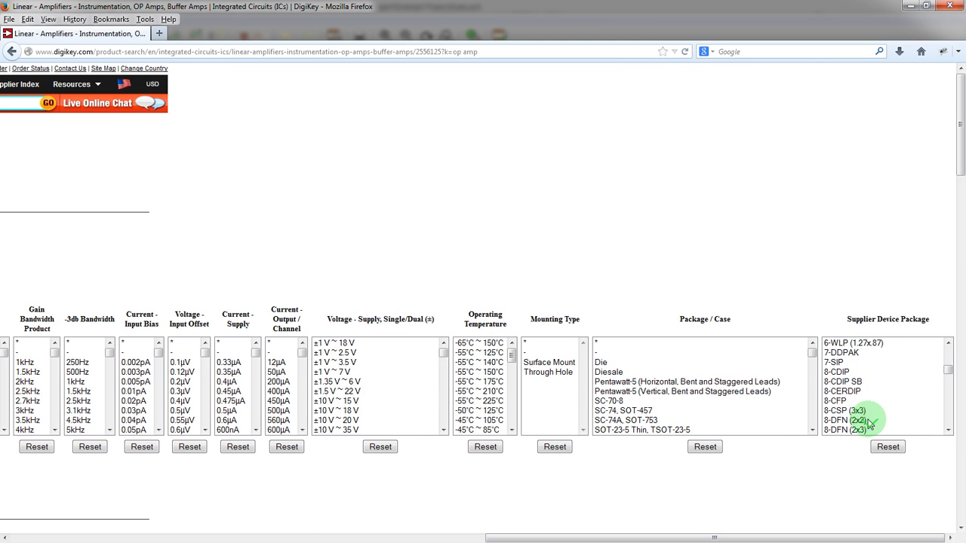
pyautogui.scroll(-1, 870, 424)
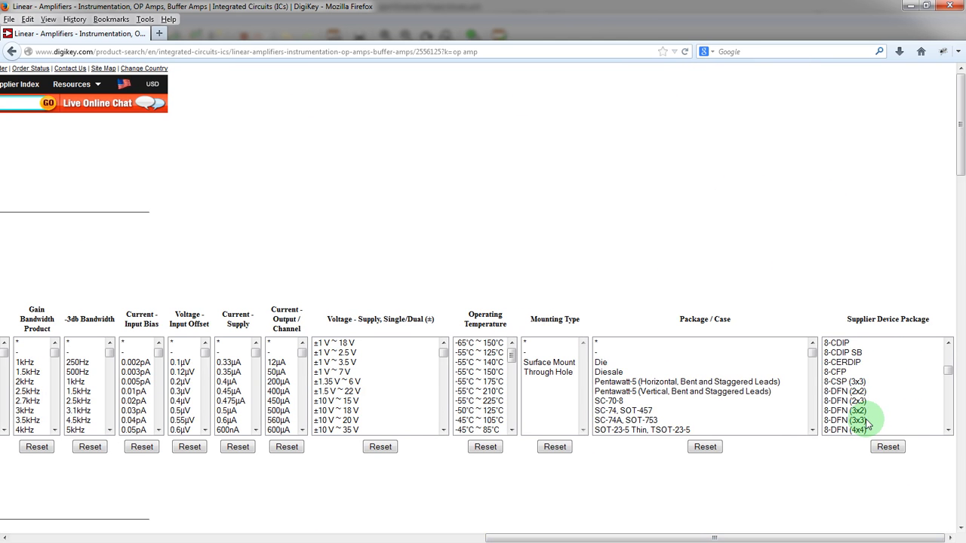
pyautogui.scroll(-3, 863, 426)
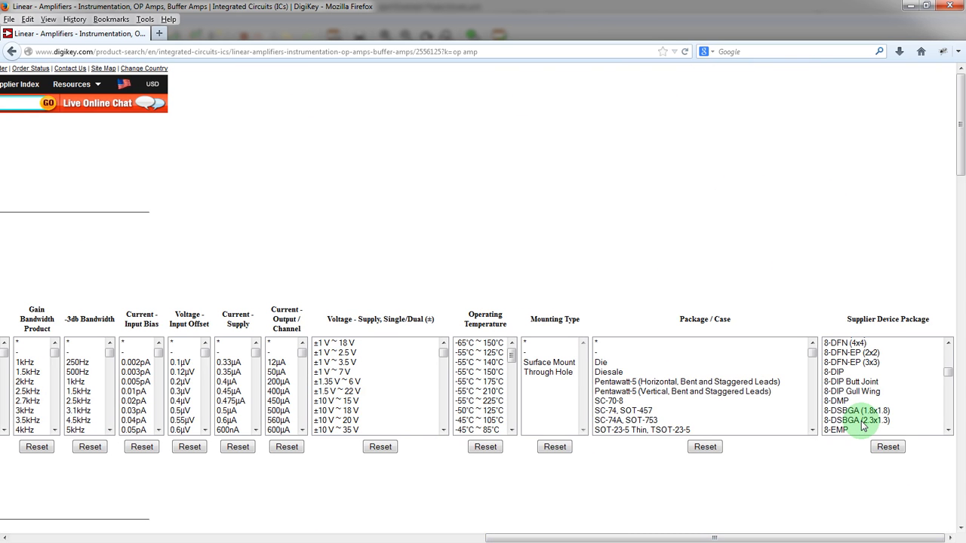
pyautogui.scroll(-2, 862, 426)
pyautogui.scroll(-3, 863, 426)
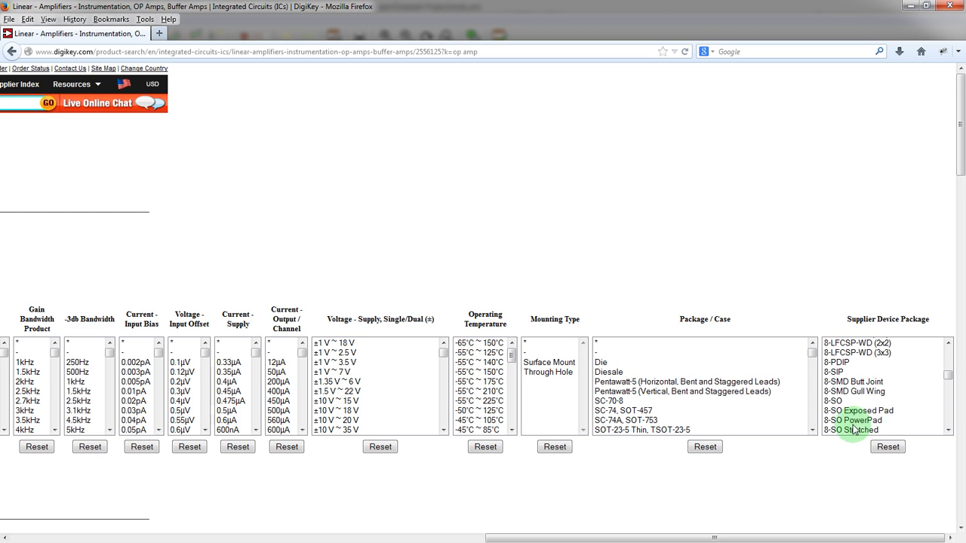
pyautogui.scroll(-3, 860, 346)
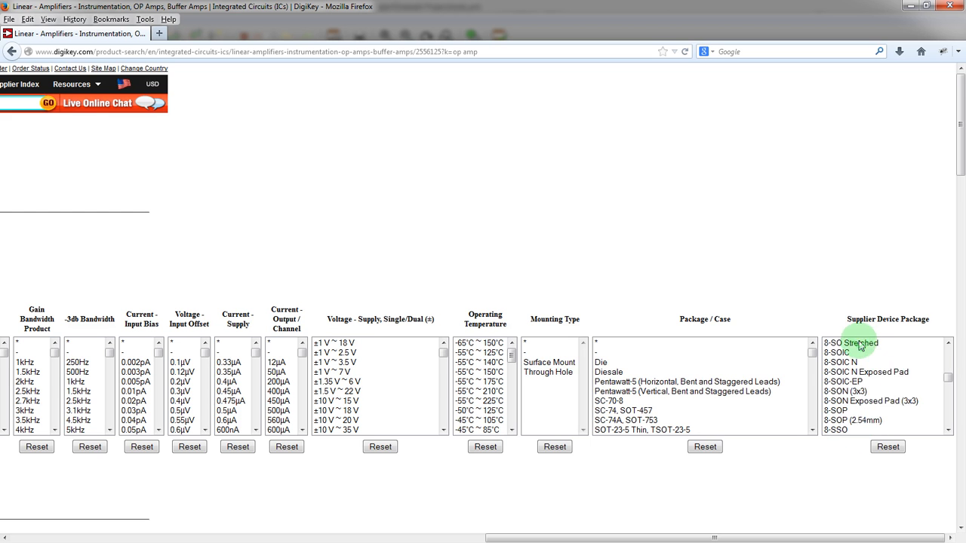
pyautogui.scroll(-3, 860, 346)
pyautogui.scroll(-12, 858, 345)
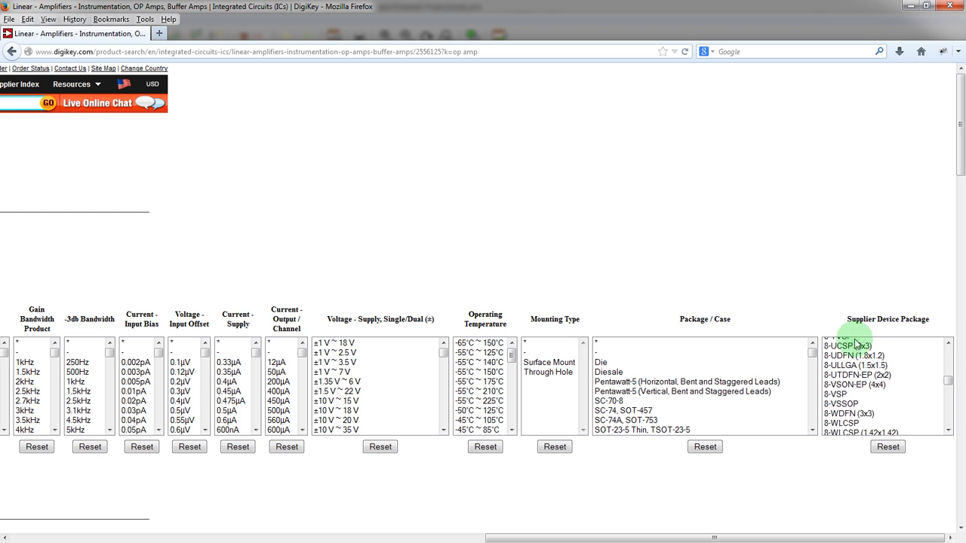
pyautogui.scroll(15, 857, 345)
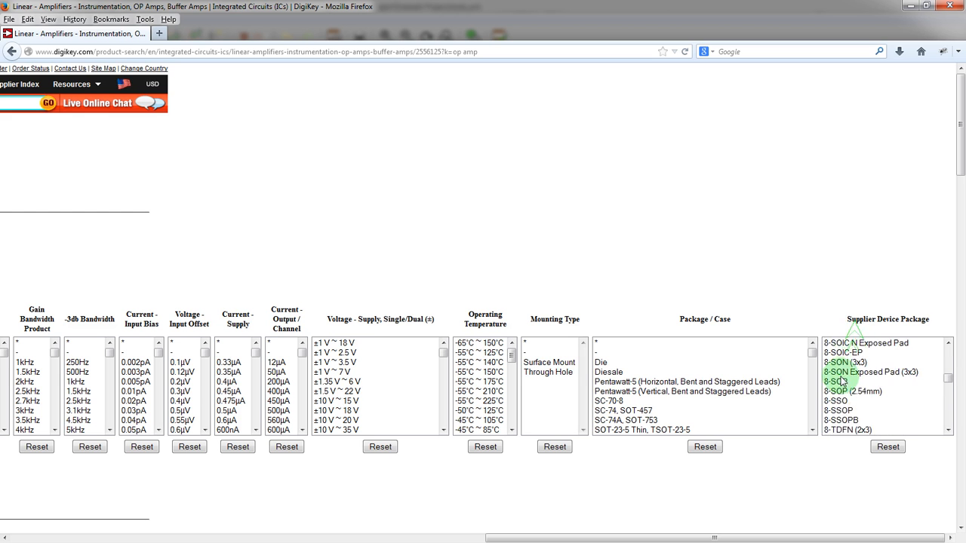
pyautogui.scroll(2, 843, 382)
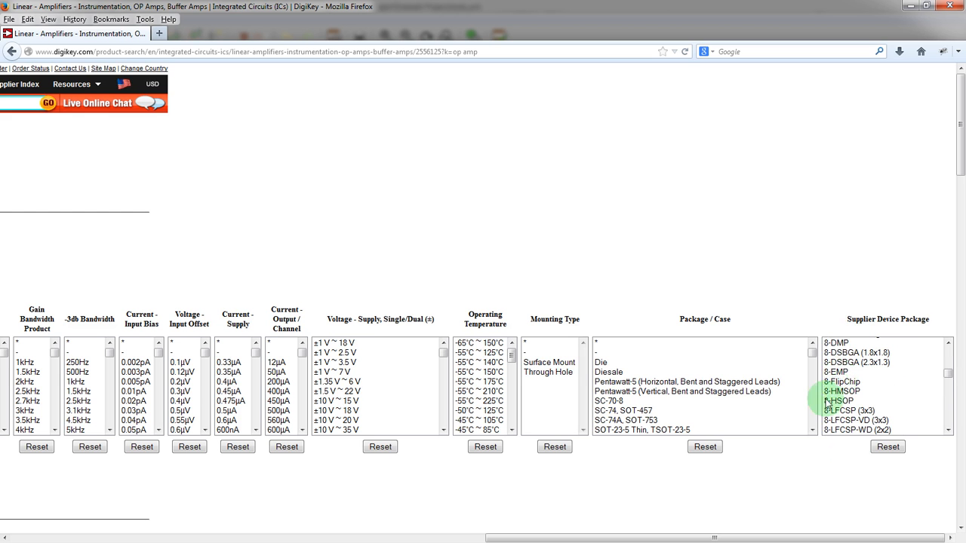
# - Select 8-SOIC in the Supplier Device Package filter
pyautogui.scroll(-2, 851, 394)
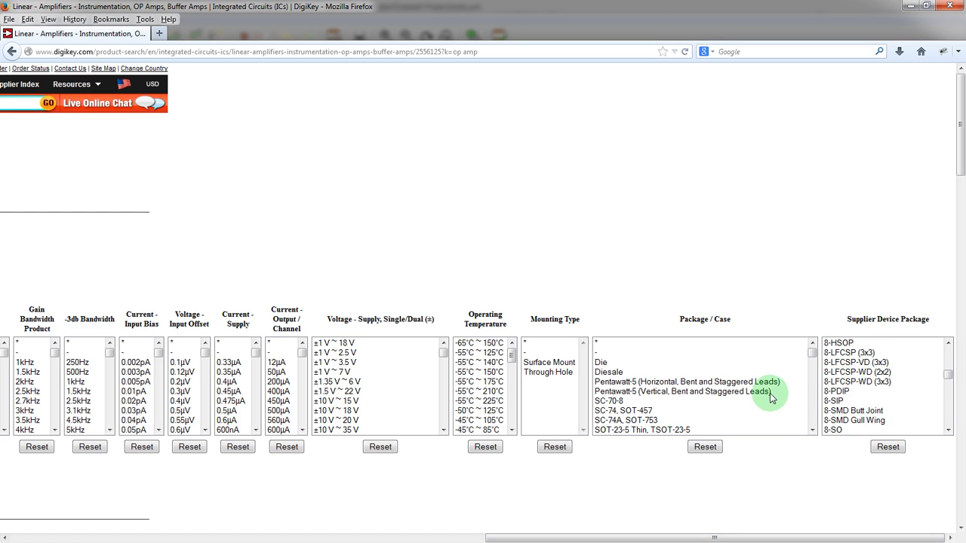
pyautogui.scroll(-3, 872, 398)
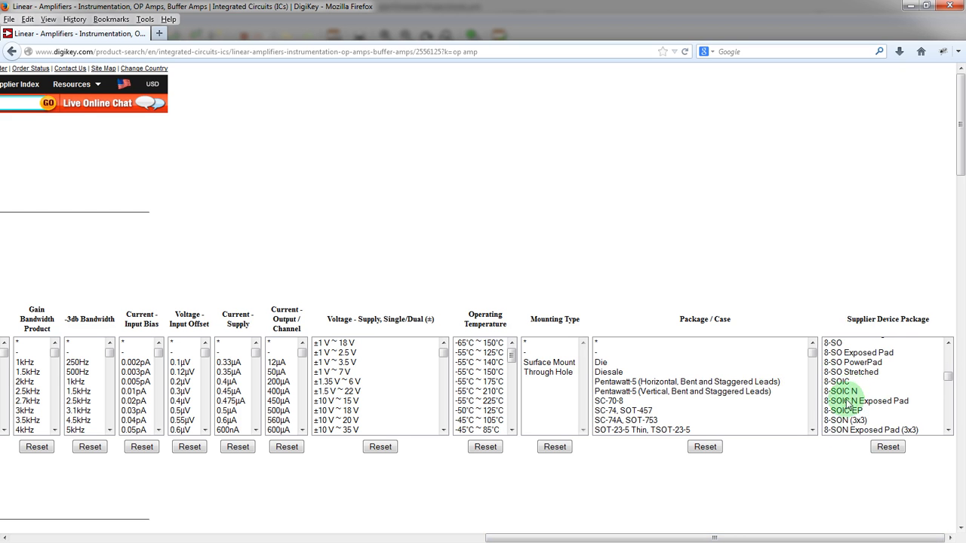
pyautogui.scroll(-1, 849, 393)
pyautogui.click(837, 353)
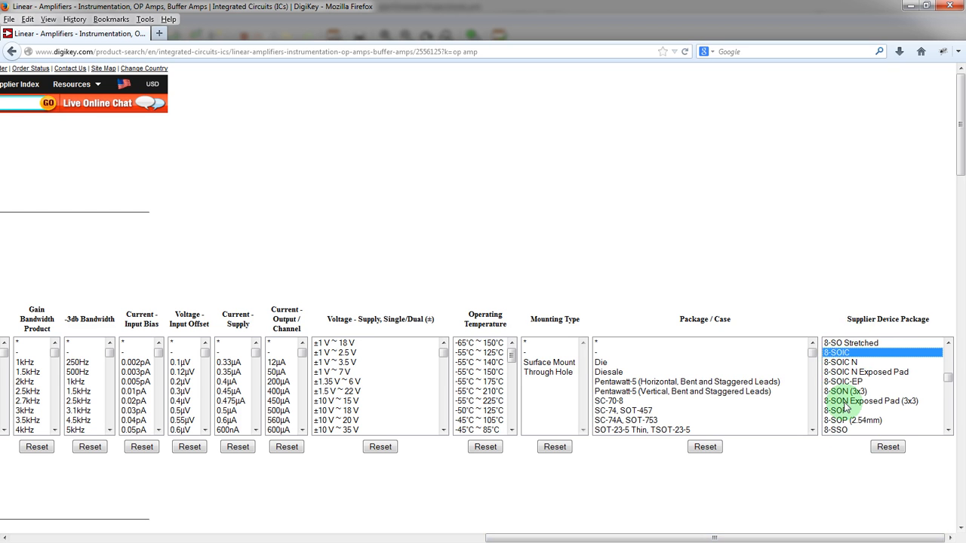
# - Review the other 8-pin package variants listed after 8-SOIC, such as SON, SOP, SSOP, TDFN and TSSOP
pyautogui.scroll(-1, 845, 407)
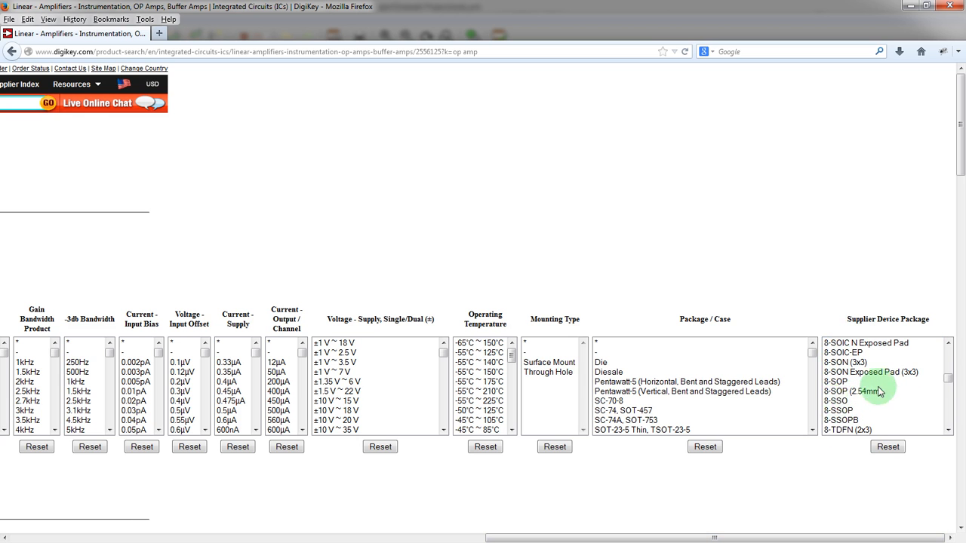
pyautogui.scroll(-2, 839, 406)
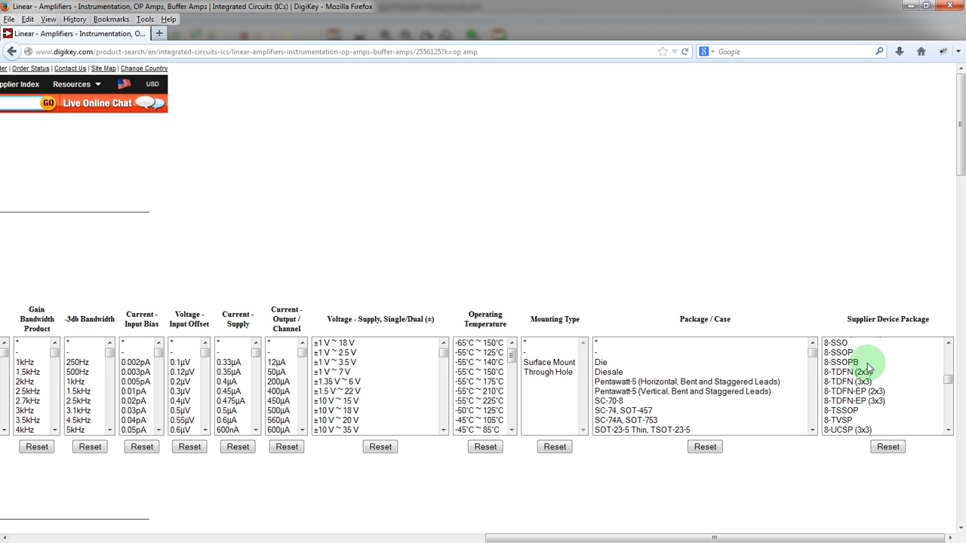
pyautogui.scroll(-1, 840, 394)
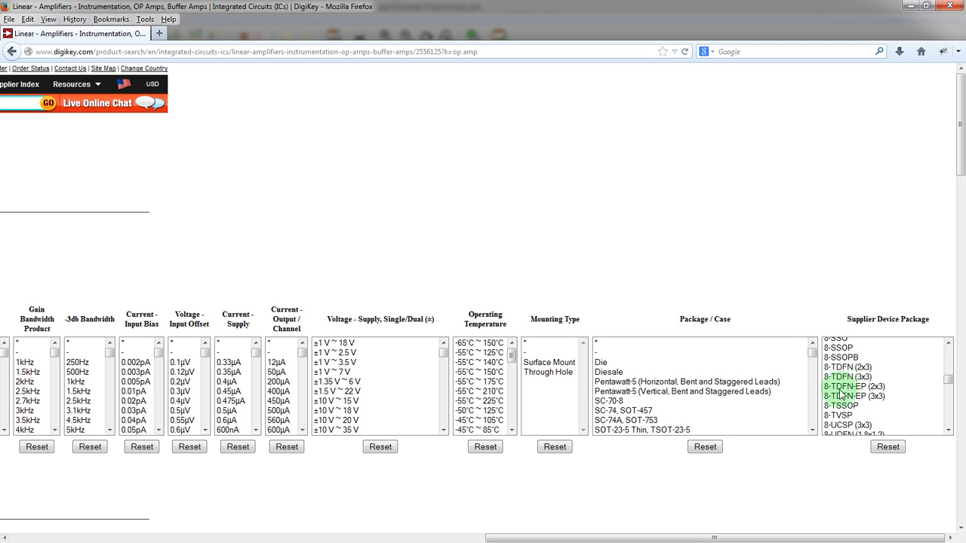
pyautogui.scroll(-1, 840, 394)
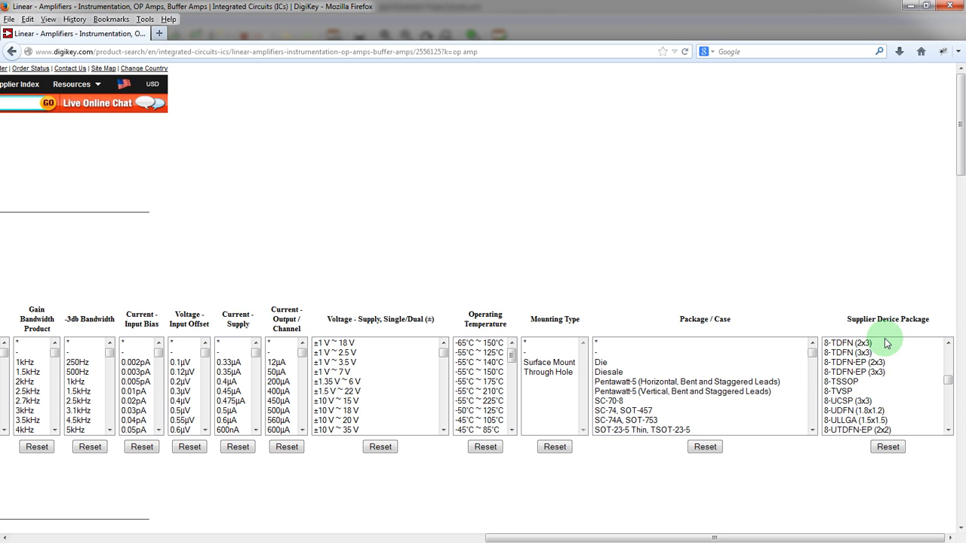
pyautogui.scroll(6, 878, 388)
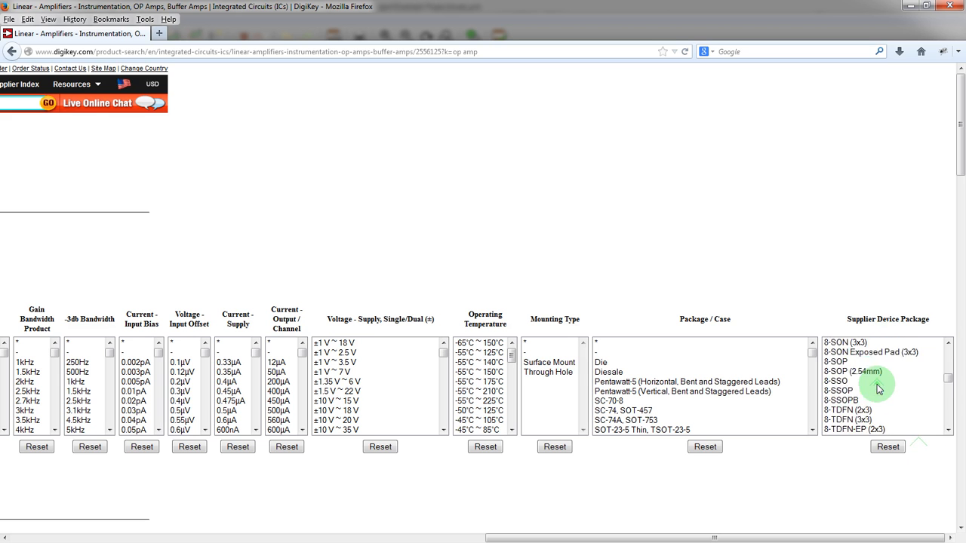
# - Find Micro8 in the Supplier Device Package filter and select it as the op amp package
pyautogui.scroll(10, 878, 388)
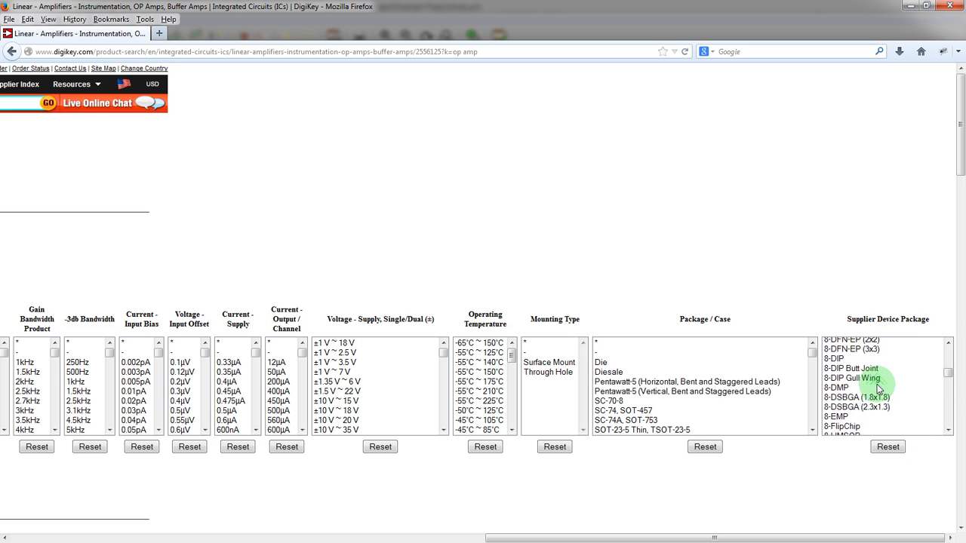
pyautogui.scroll(5, 877, 391)
pyautogui.scroll(-3, 877, 392)
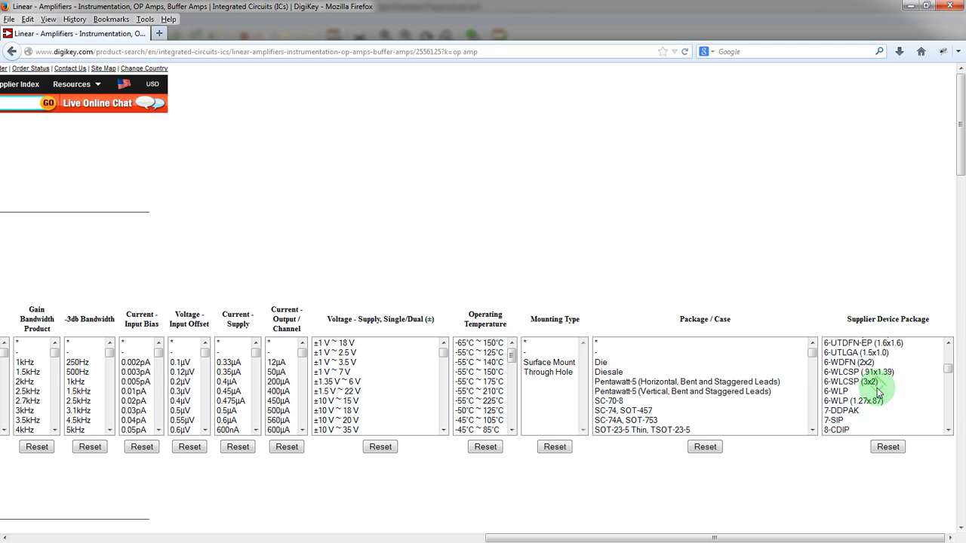
pyautogui.scroll(-8, 878, 391)
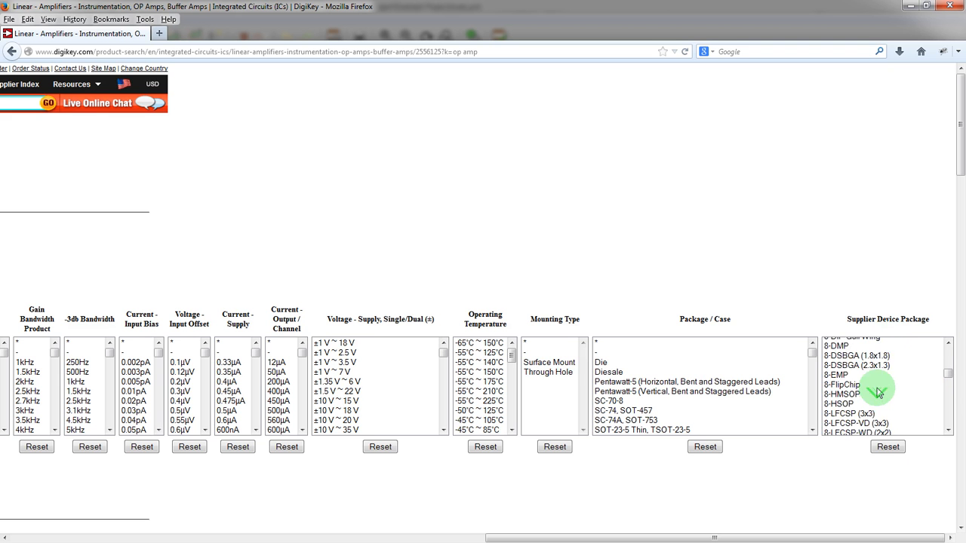
pyautogui.click(877, 392)
pyautogui.press('m')
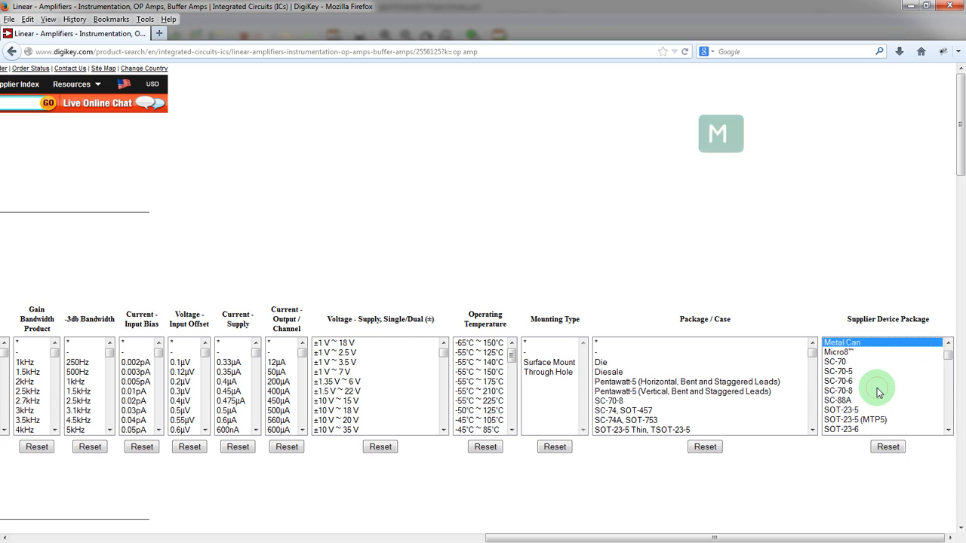
pyautogui.press('i')
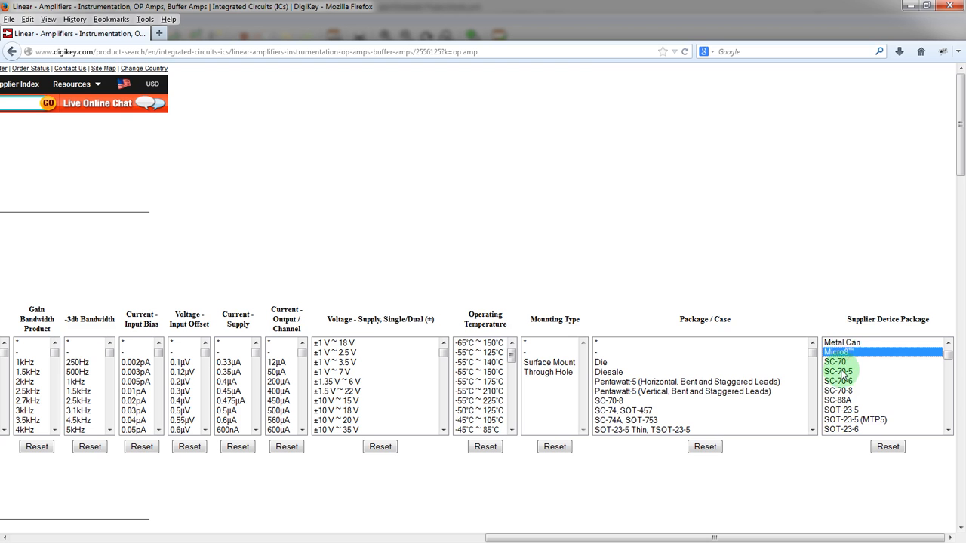
pyautogui.scroll(-2, 842, 369)
pyautogui.scroll(2, 842, 381)
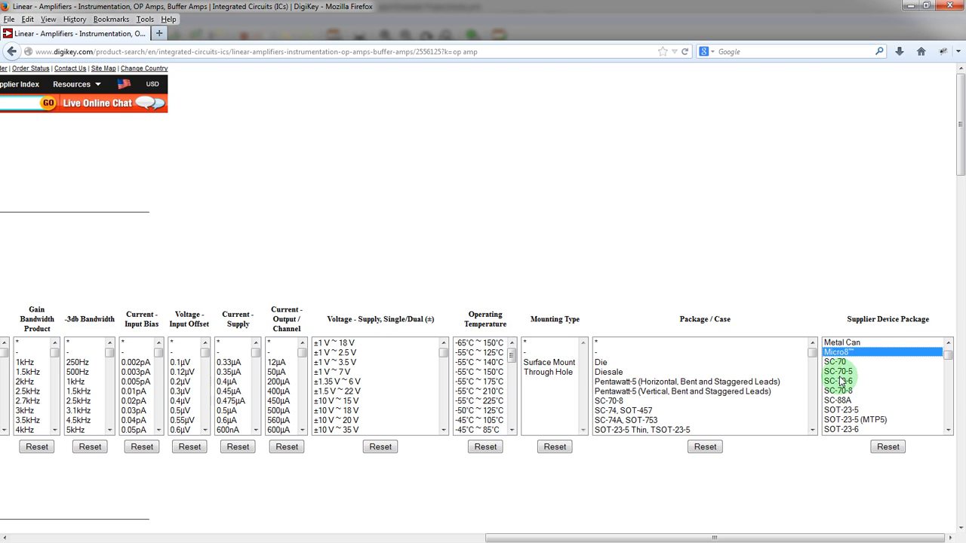
# - Apply the Micro8 package filter to the op amp search results
pyautogui.moveTo(490, 538); pyautogui.dragTo(52, 521)
pyautogui.moveTo(267, 539); pyautogui.dragTo(833, 541)
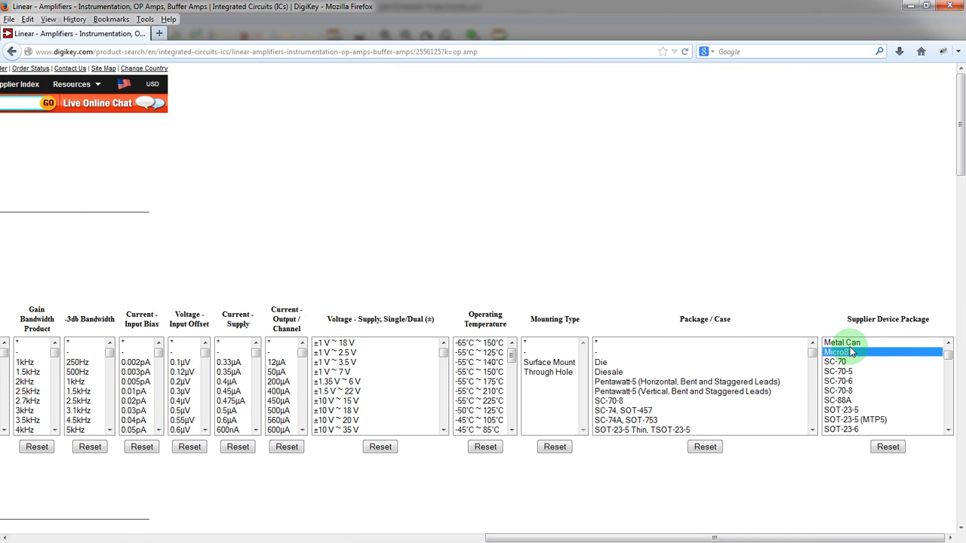
pyautogui.moveTo(739, 537); pyautogui.dragTo(170, 507)
pyautogui.click(68, 510)
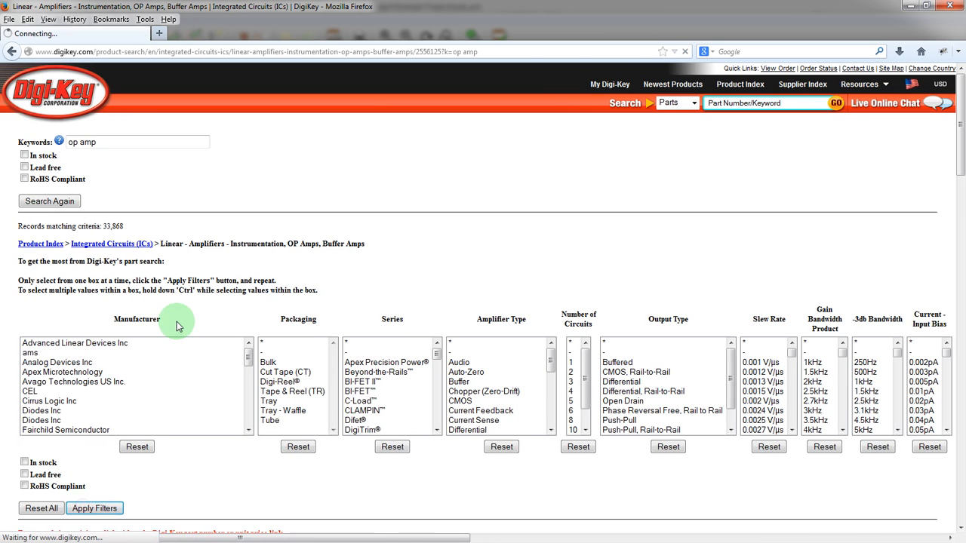
# - Open the LMV932DMR2GOSCT-ND product page from the filtered results and open its LMV931/32 datasheet
pyautogui.scroll(-15, 175, 324)
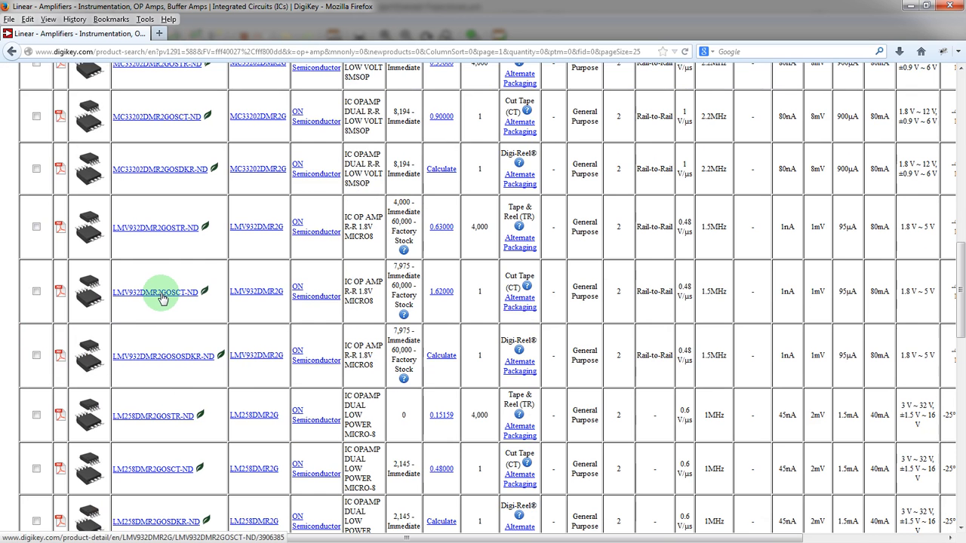
pyautogui.click(162, 297)
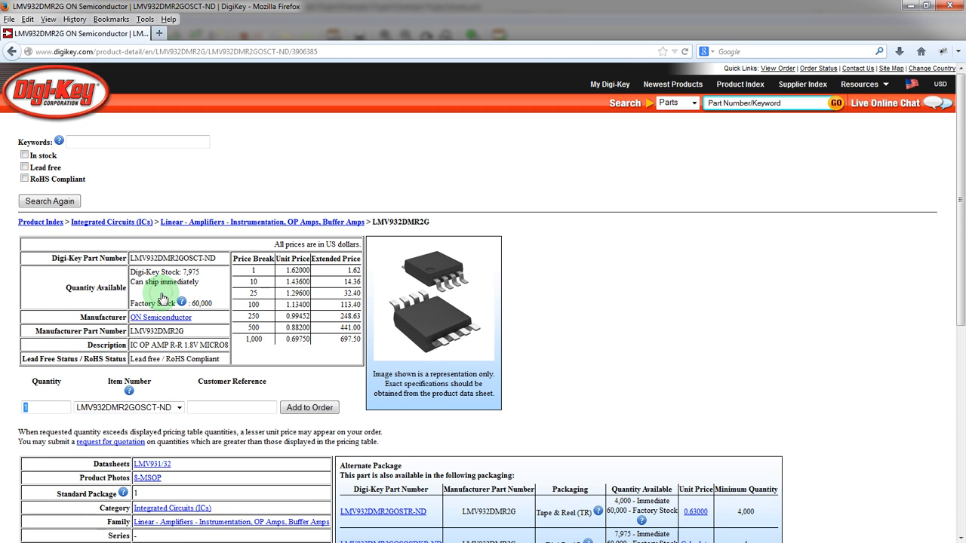
pyautogui.scroll(-2, 214, 294)
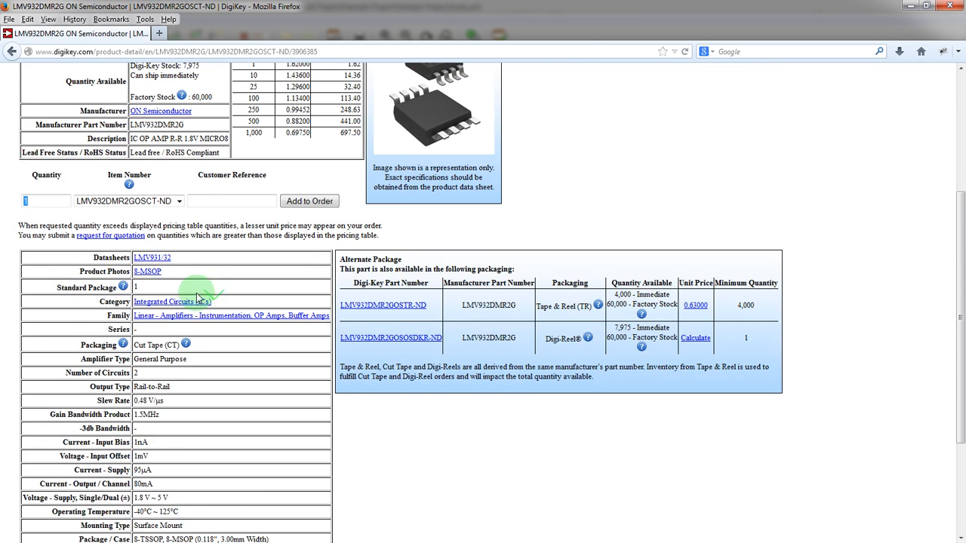
pyautogui.scroll(5, 188, 302)
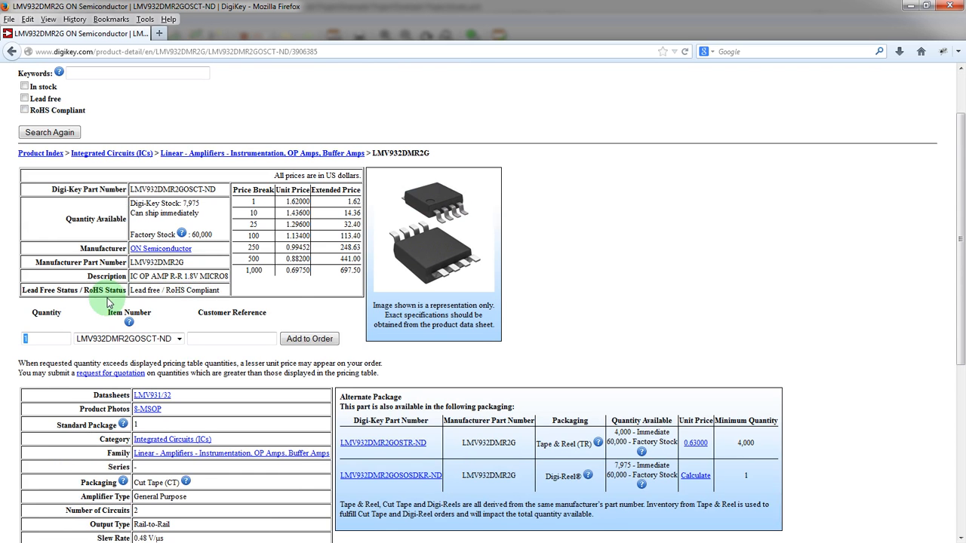
pyautogui.click(141, 396)
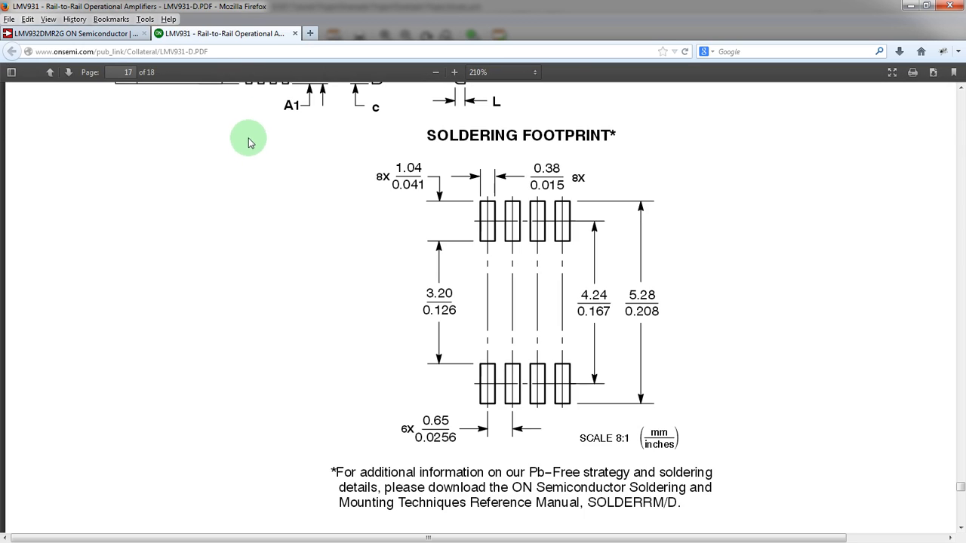
# - Go back to the datasheet's first page and compare the package outlines offered for the LMV931 and LMV932
pyautogui.scroll(-6, 244, 148)
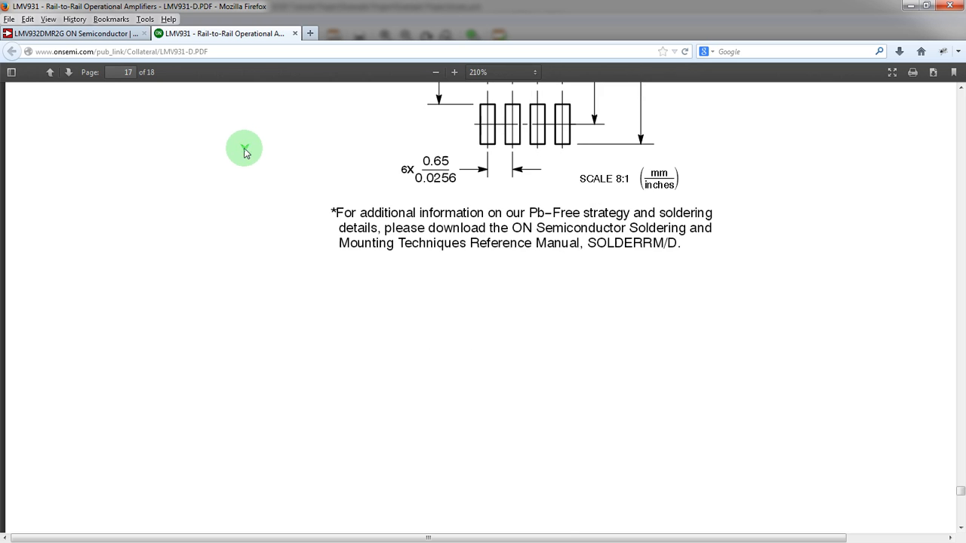
pyautogui.scroll(3, 243, 150)
pyautogui.scroll(10, 243, 149)
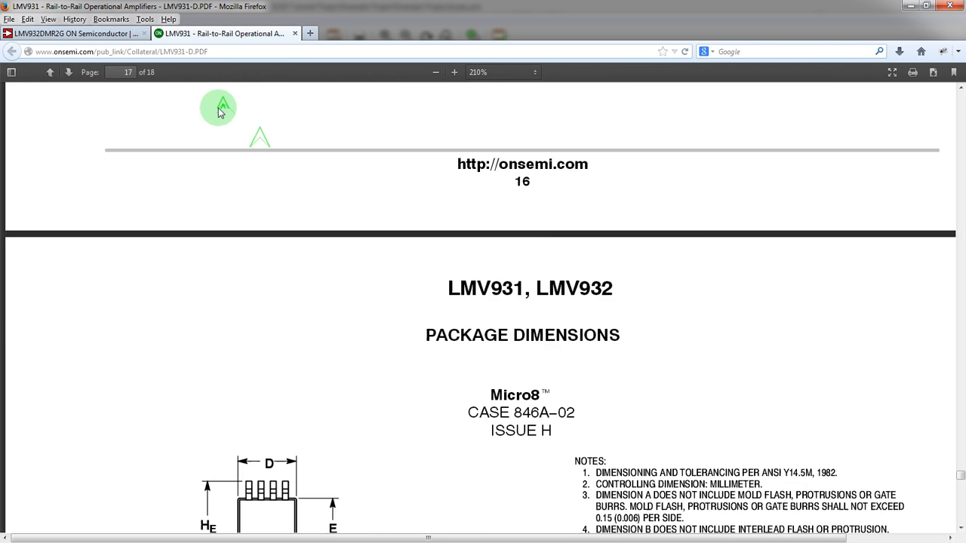
pyautogui.scroll(8, 176, 102)
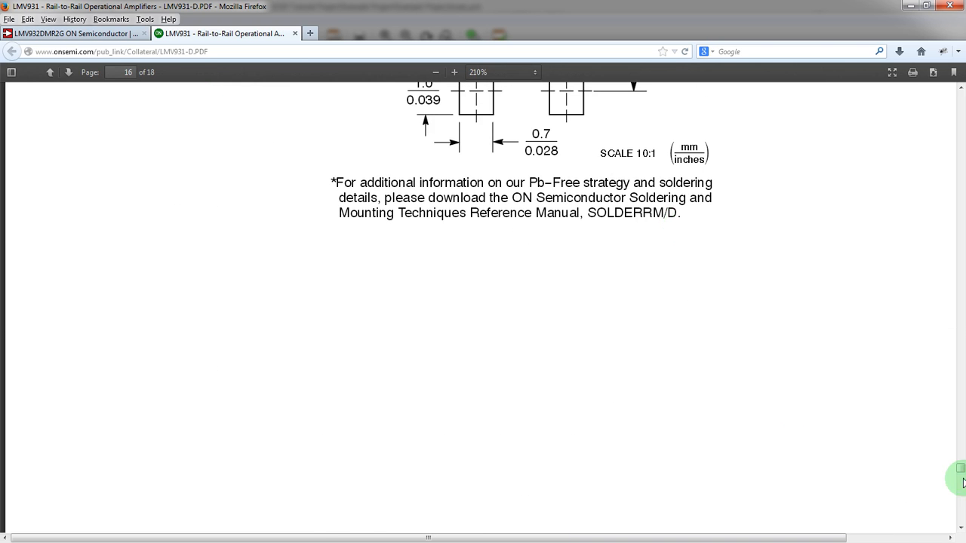
pyautogui.moveTo(958, 473); pyautogui.dragTo(949, 91)
pyautogui.scroll(-9, 943, 101)
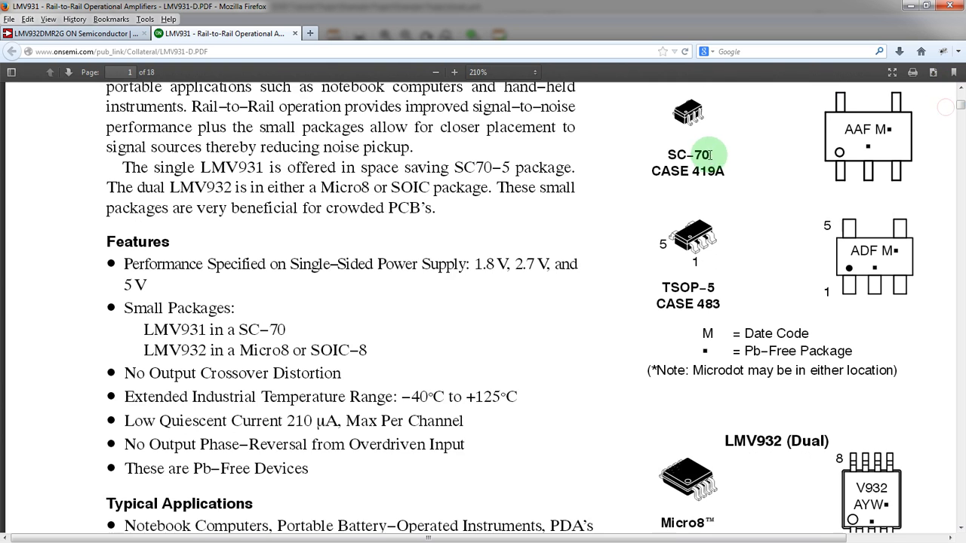
pyautogui.scroll(1, 710, 153)
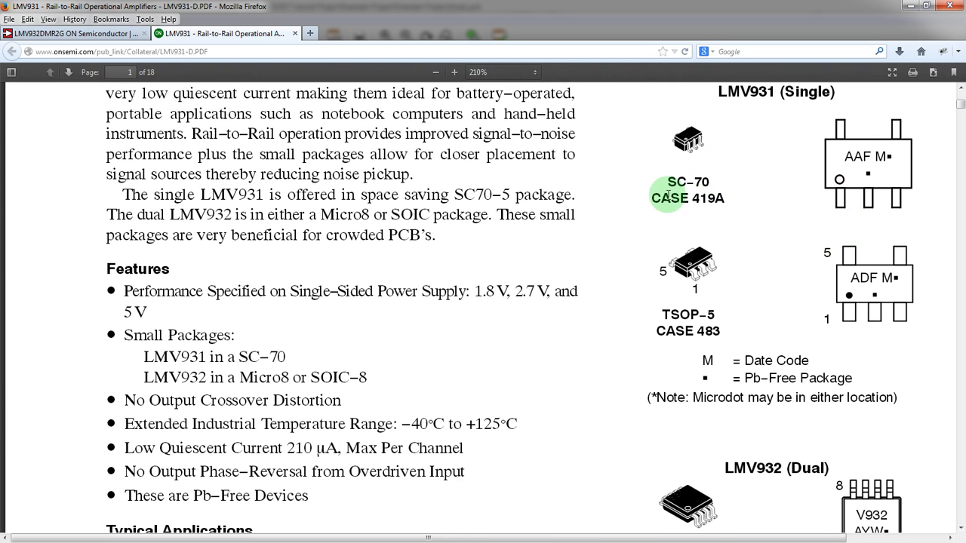
pyautogui.scroll(-3, 830, 317)
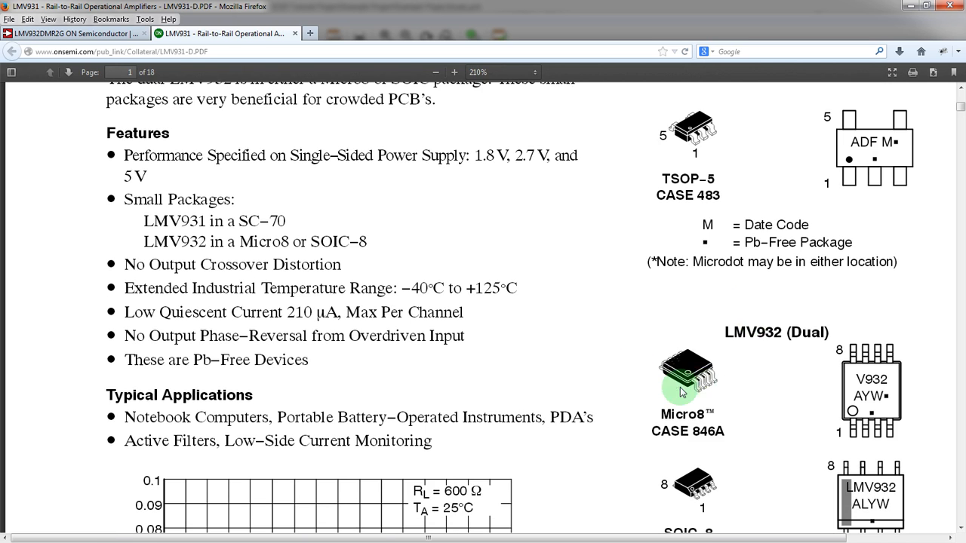
pyautogui.scroll(-2, 703, 381)
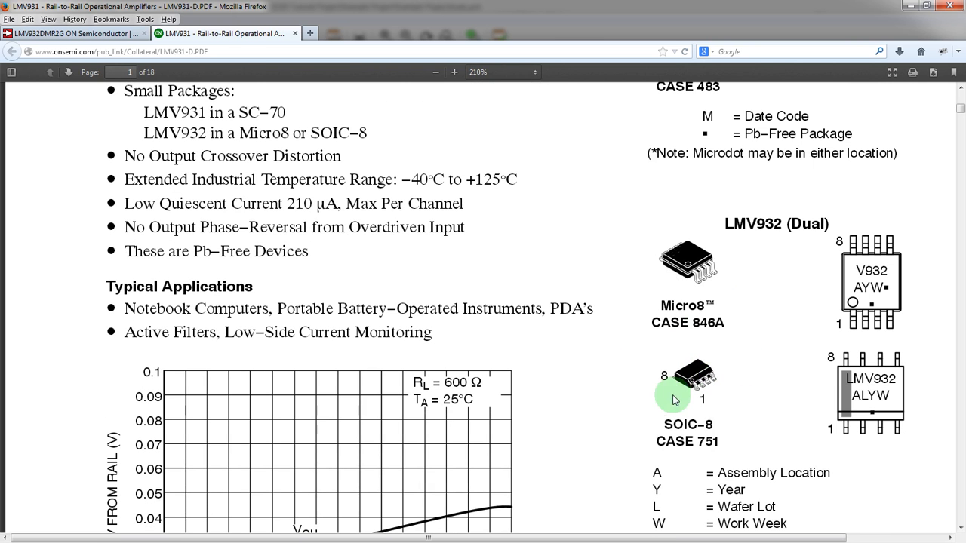
pyautogui.scroll(-6, 891, 280)
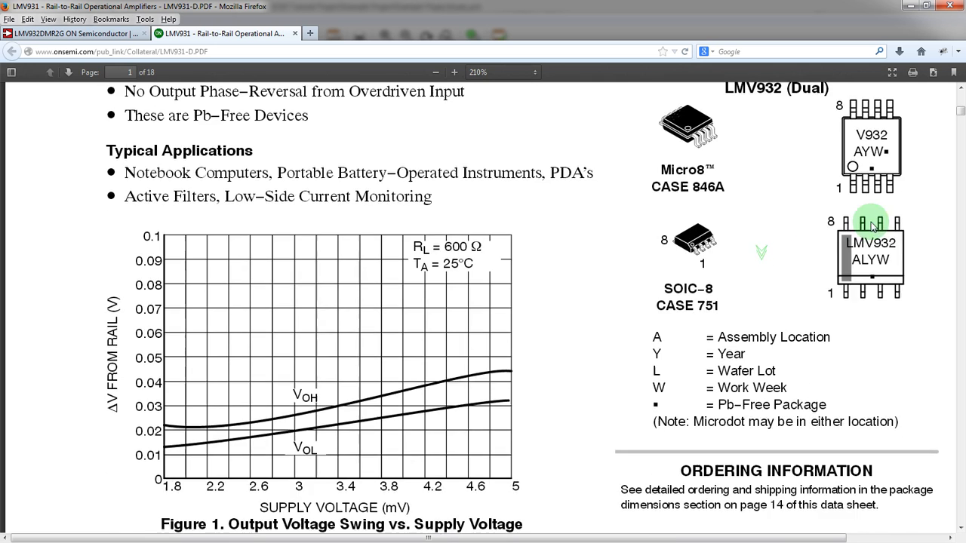
# - Examine the SOIC-8 NB package dimensions and soldering footprint on the datasheet's last page
pyautogui.moveTo(957, 147); pyautogui.dragTo(961, 499)
pyautogui.scroll(3, 571, 324)
pyautogui.scroll(-9, 554, 292)
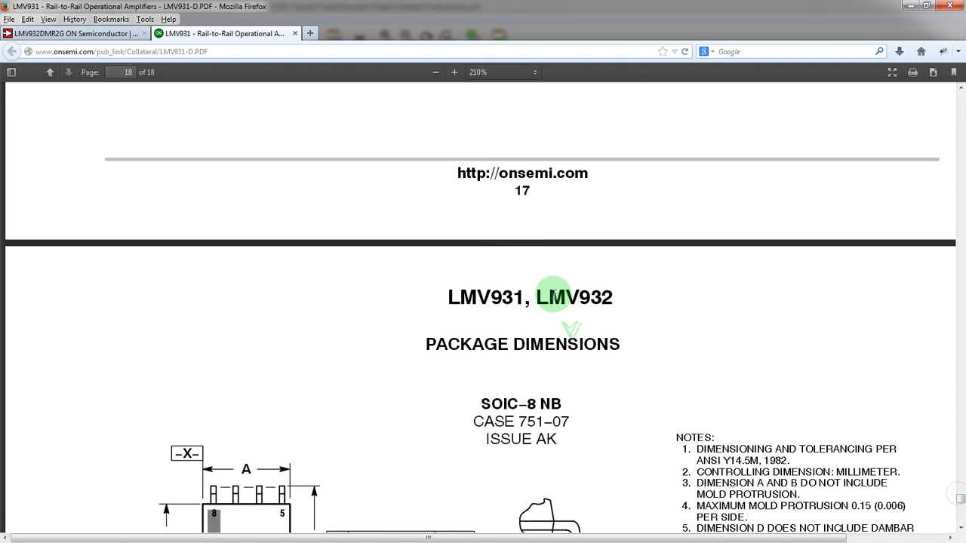
pyautogui.scroll(-7, 457, 302)
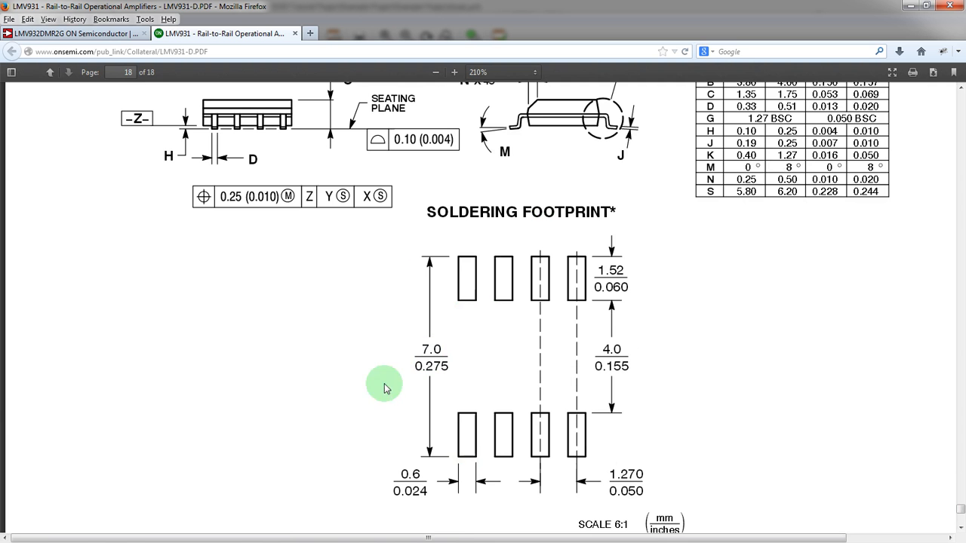
pyautogui.scroll(2, 324, 271)
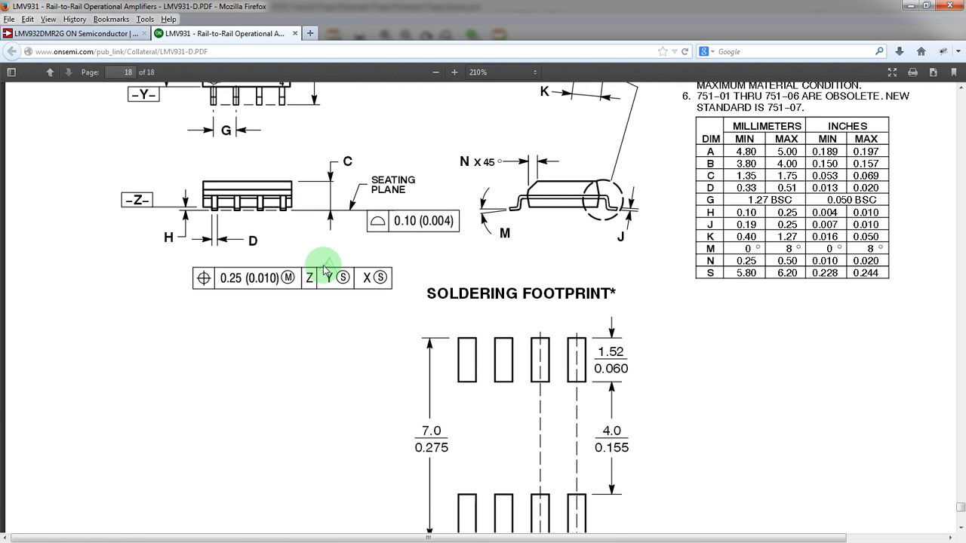
pyautogui.scroll(-4, 318, 289)
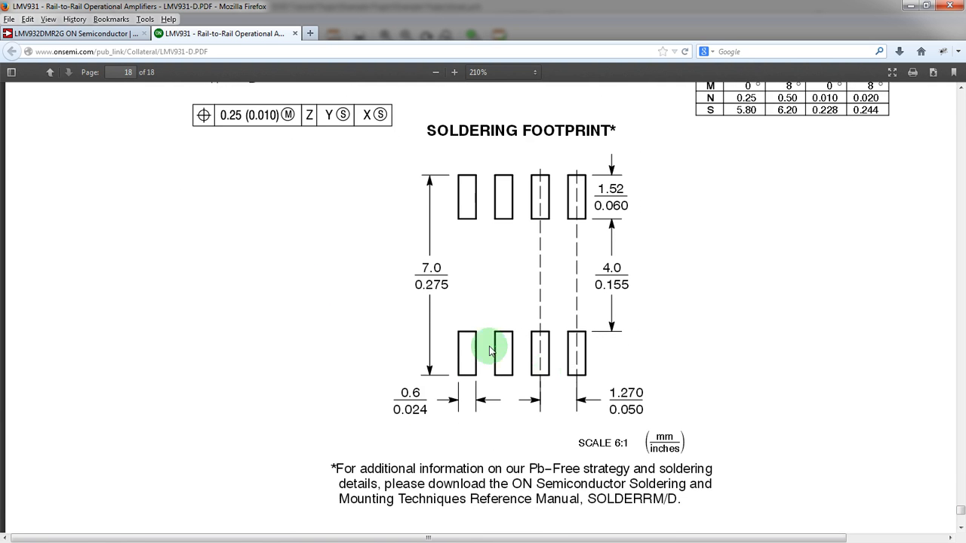
# - Examine the Micro8 package drawing, dimension table and soldering footprint on datasheet page 17
pyautogui.scroll(9, 487, 341)
pyautogui.scroll(20, 426, 345)
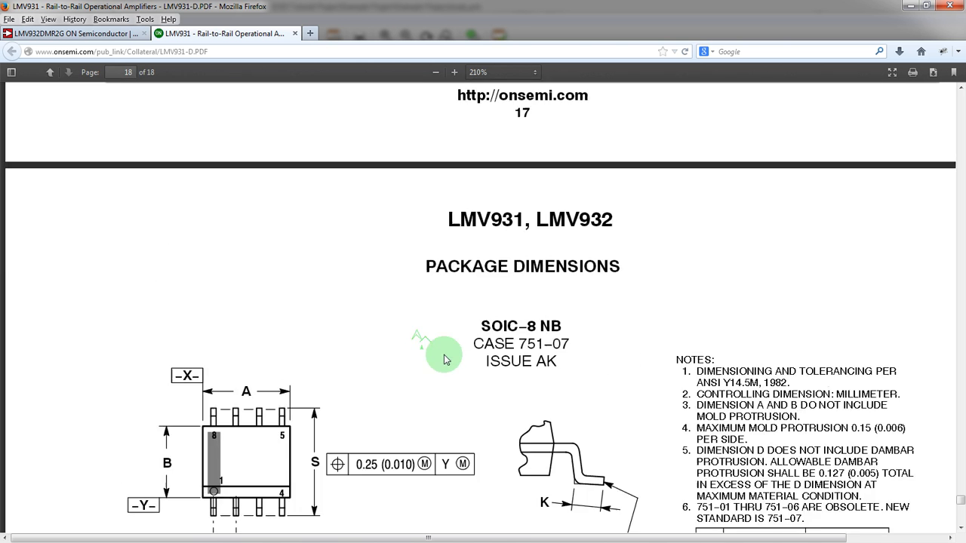
pyautogui.scroll(8, 486, 292)
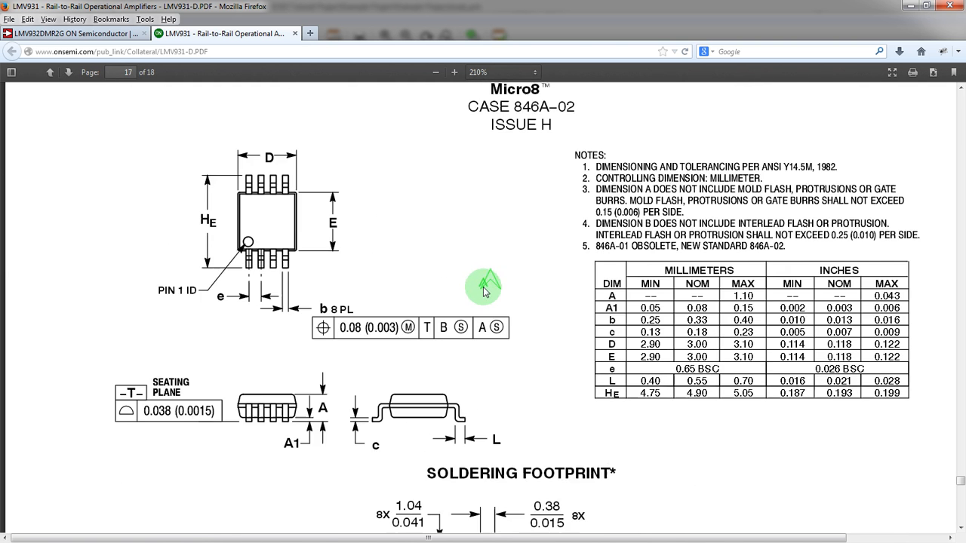
pyautogui.scroll(-3, 482, 291)
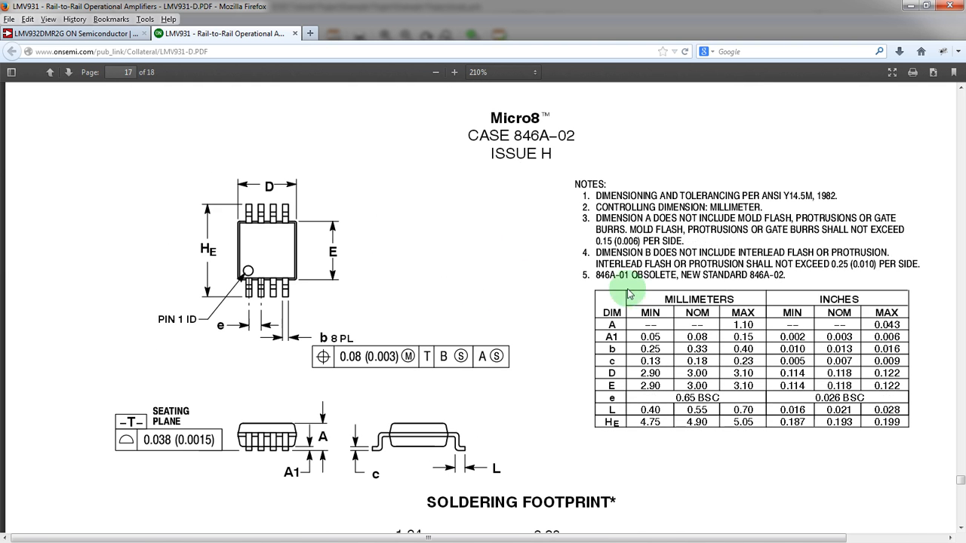
pyautogui.scroll(-4, 559, 332)
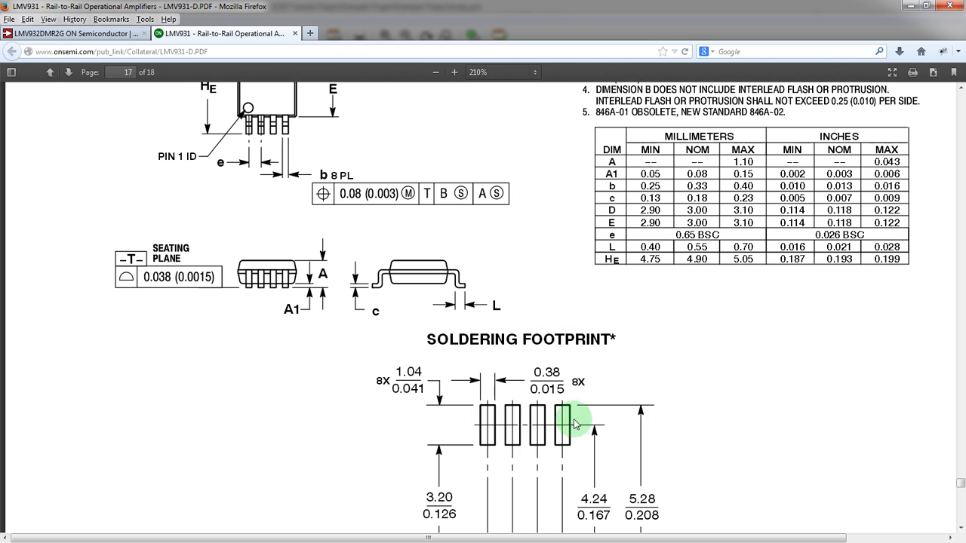
pyautogui.scroll(1, 560, 410)
pyautogui.scroll(2, 561, 410)
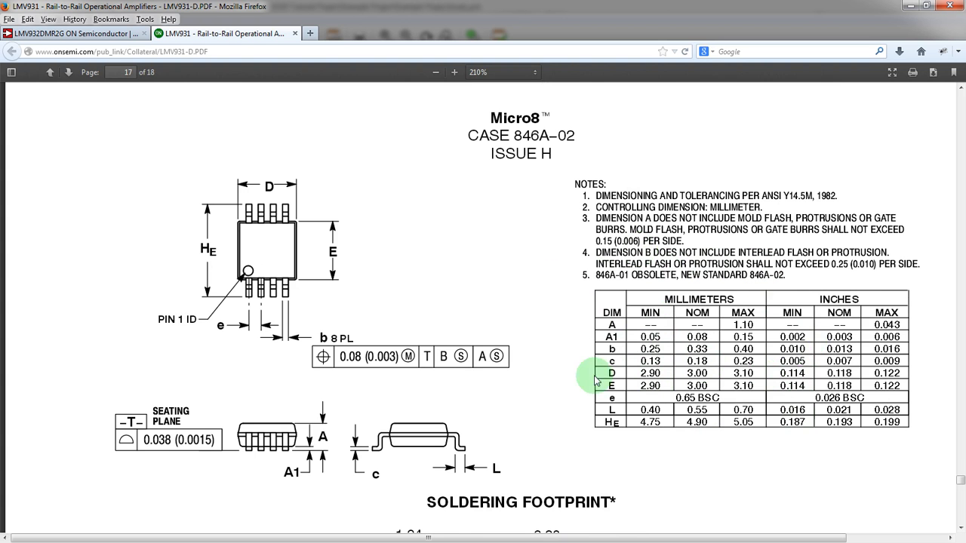
pyautogui.scroll(-5, 555, 220)
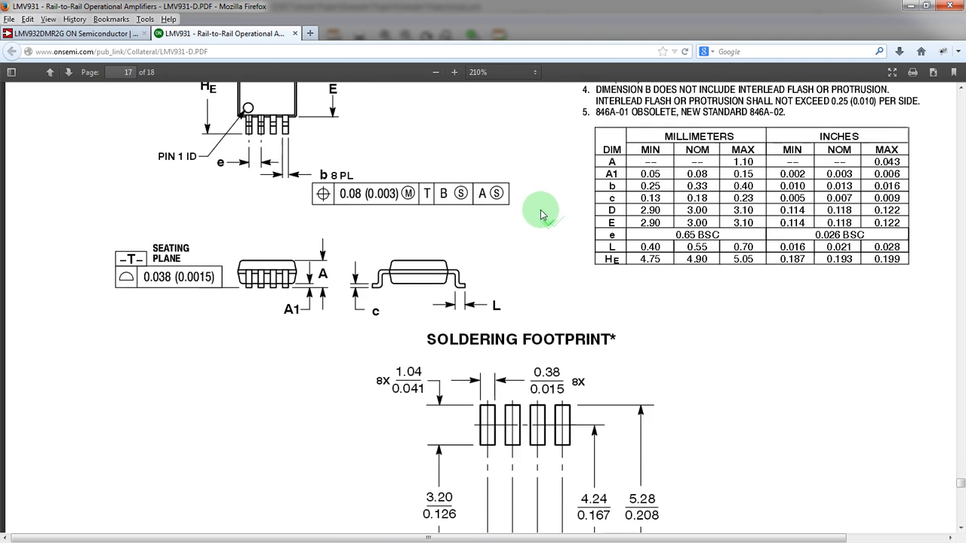
pyautogui.scroll(-2, 532, 206)
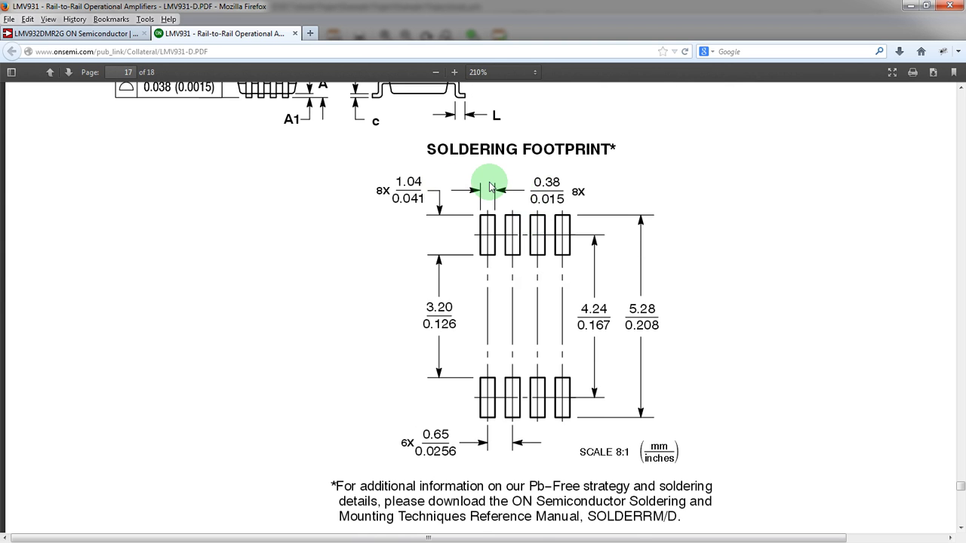
# - Arrange the browser and the Module Editor side by side, with the Micro8 soldering footprint fully in view beside the canvas
pyautogui.press('super')
pyautogui.press('super+Left')
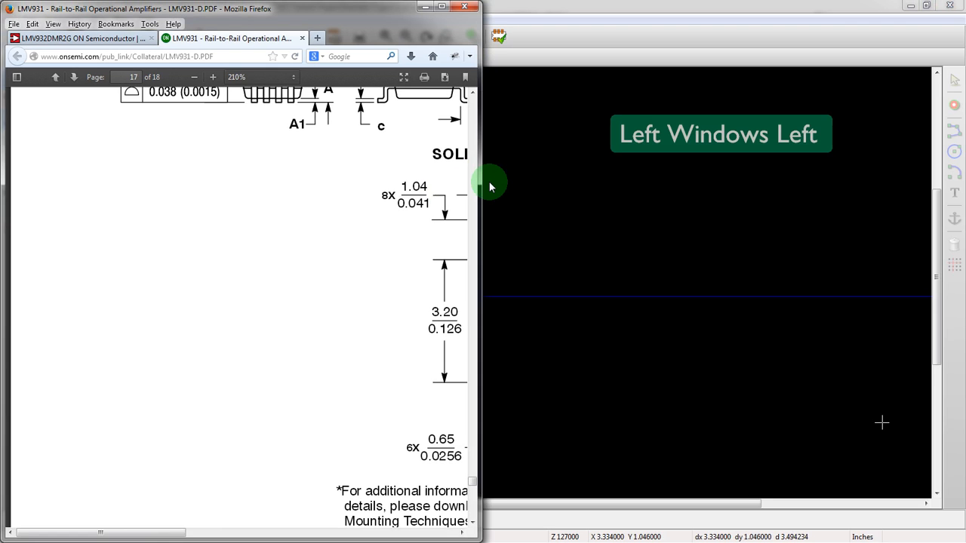
pyautogui.moveTo(141, 532); pyautogui.dragTo(251, 535)
pyautogui.click(684, 229)
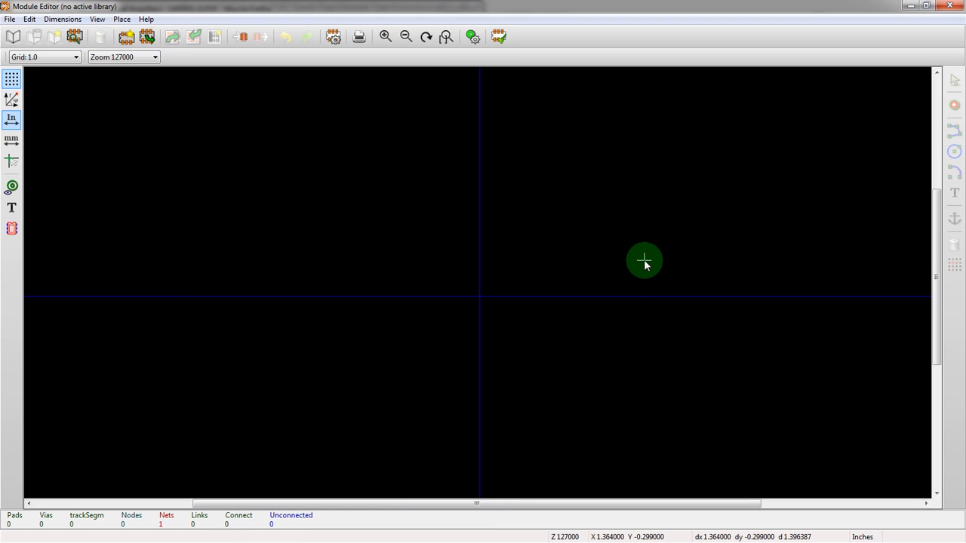
pyautogui.press('super')
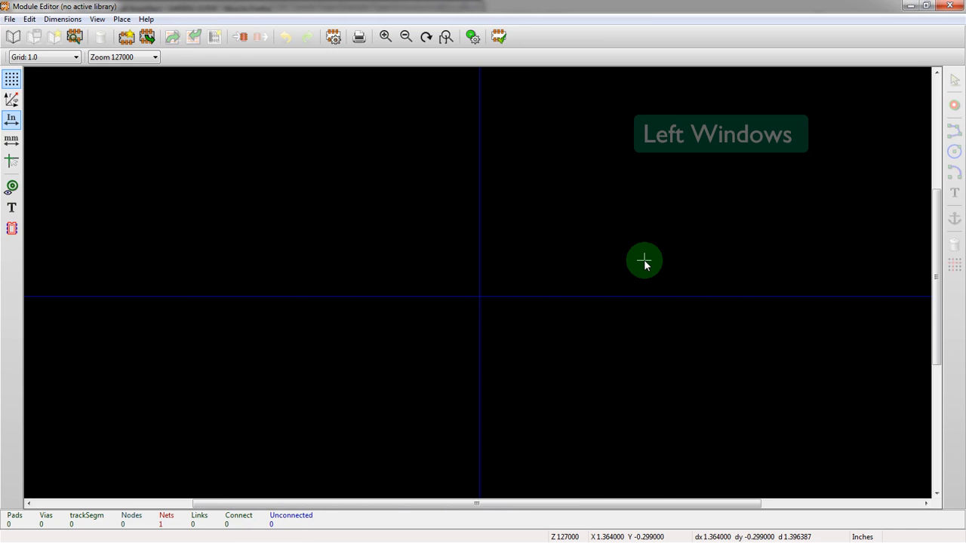
pyautogui.press('super+Right')
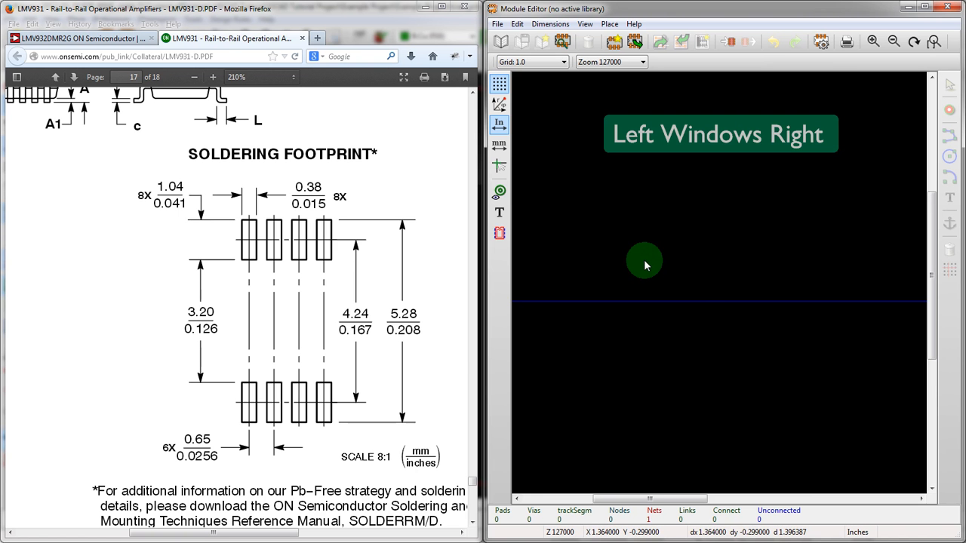
# - Select CircuitHub as the active footprint library
pyautogui.scroll(3, 719, 287)
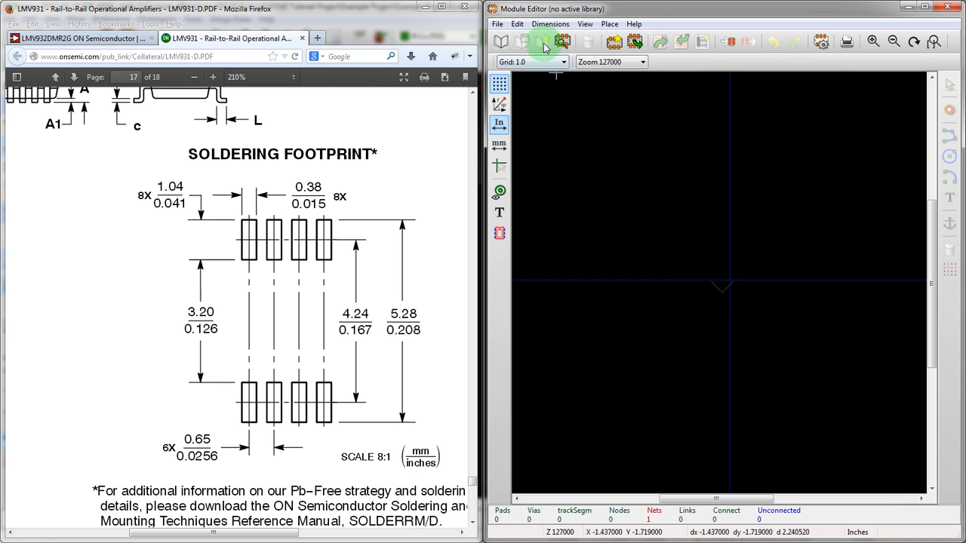
pyautogui.click(498, 44)
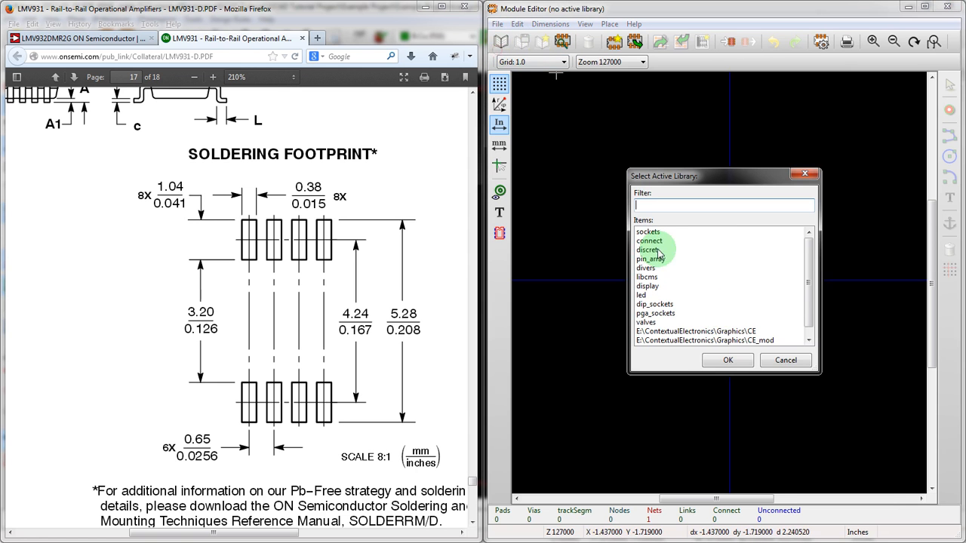
pyautogui.click(718, 305)
pyautogui.scroll(-1, 716, 311)
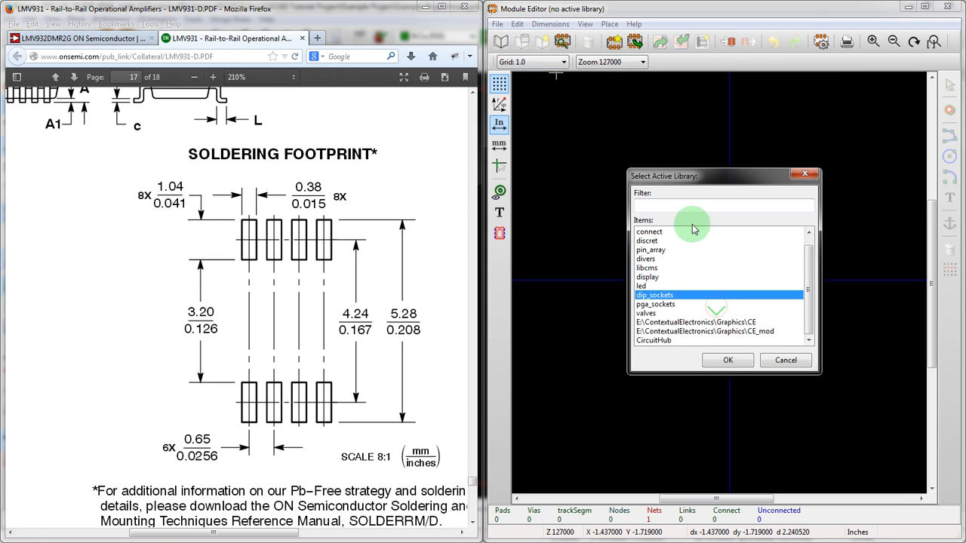
pyautogui.click(653, 340)
pyautogui.click(738, 363)
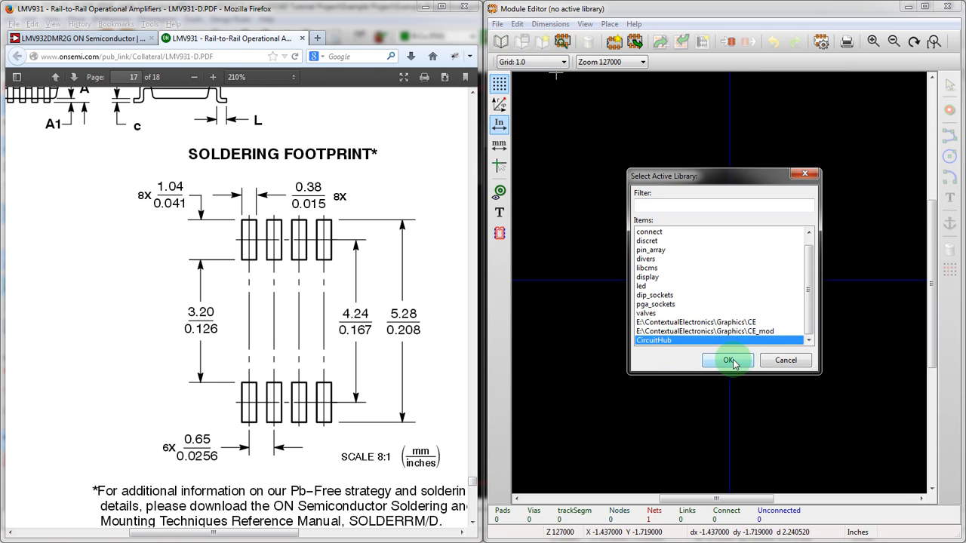
# - Create a new module in the active library with the reference Micro8
pyautogui.scroll(-2, 544, 247)
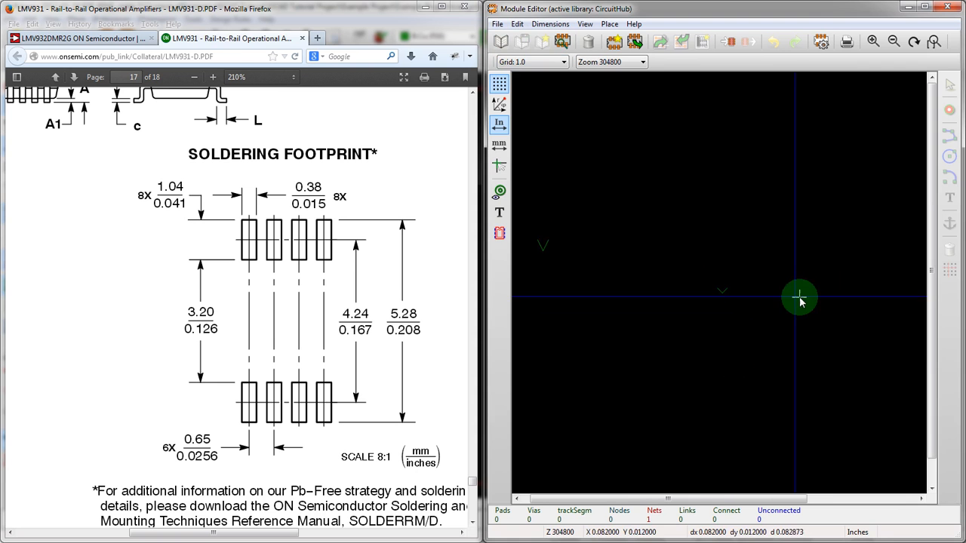
pyautogui.scroll(2, 712, 285)
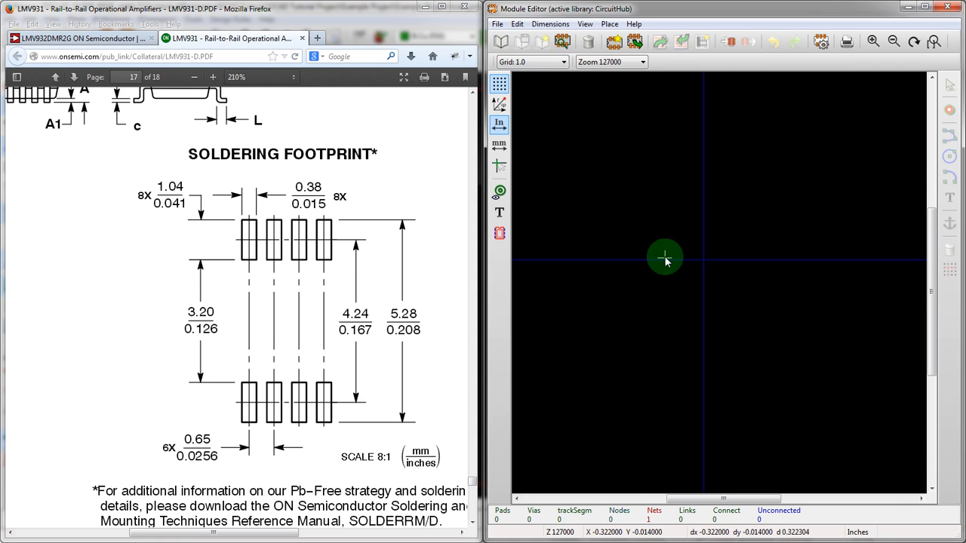
pyautogui.click(608, 43)
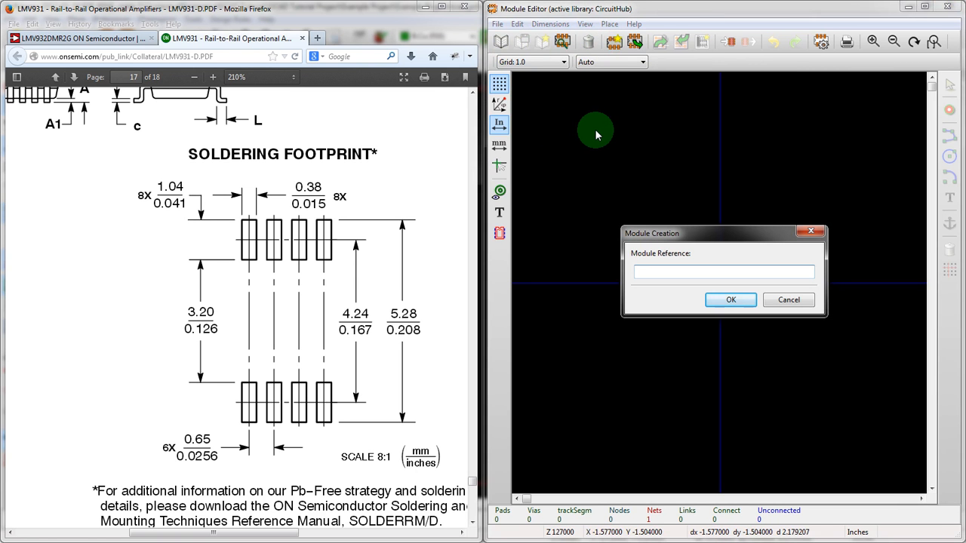
pyautogui.write('Micro')
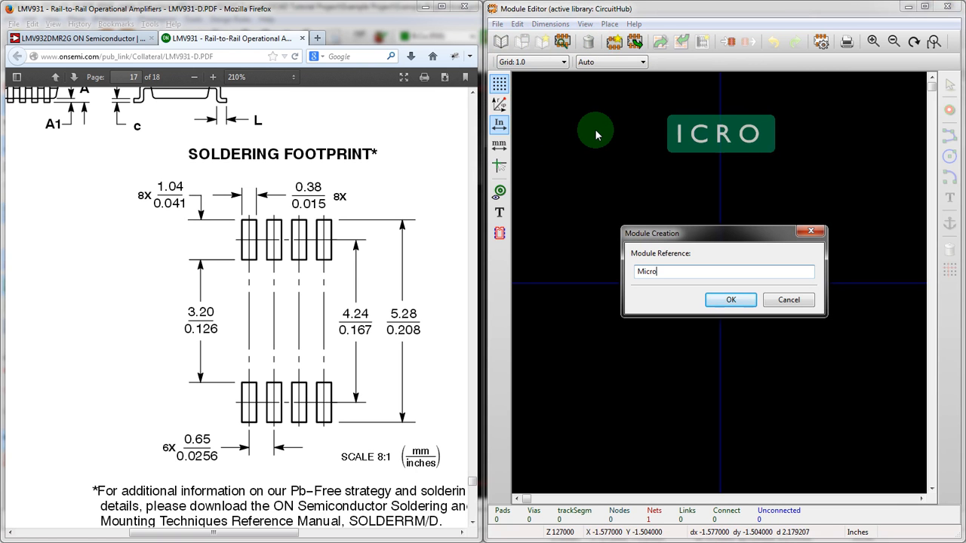
pyautogui.write('8')
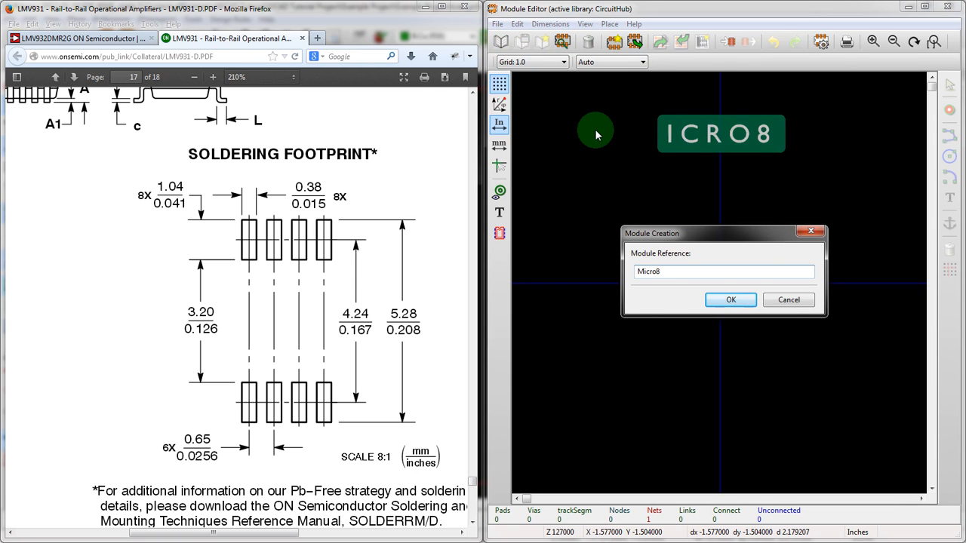
pyautogui.click(739, 301)
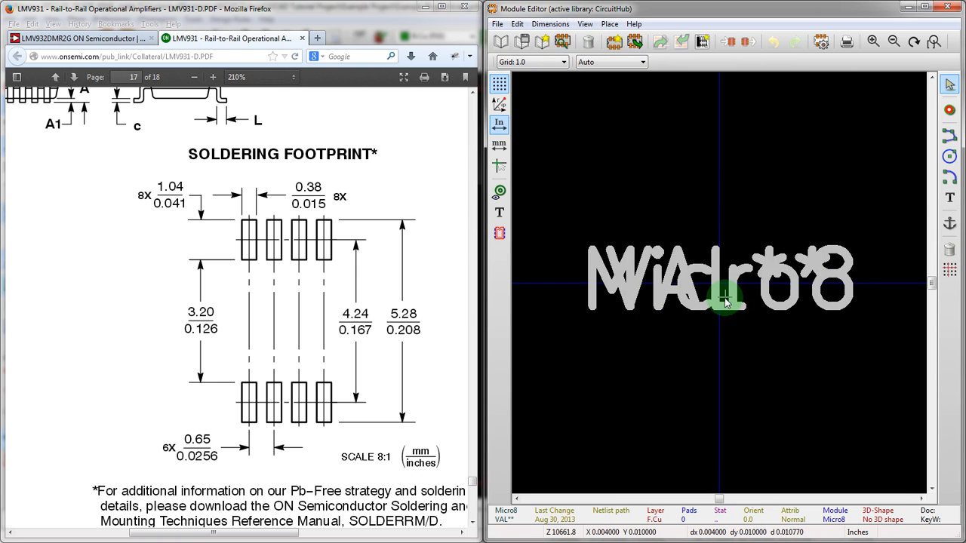
# - Separate the overlapping texts by moving the Micro8 reference above the origin and the VAL** value below it
pyautogui.press('m')
pyautogui.click(688, 346)
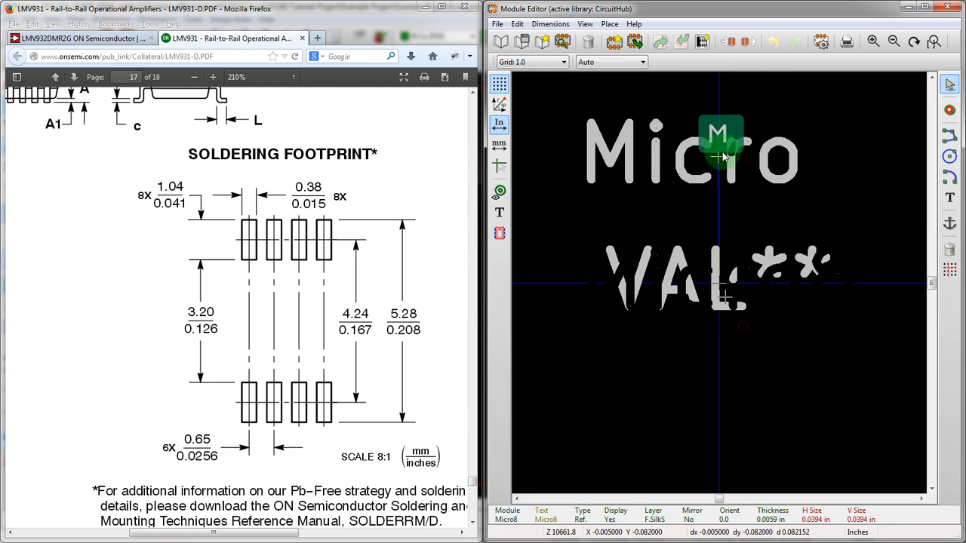
pyautogui.scroll(-2, 716, 80)
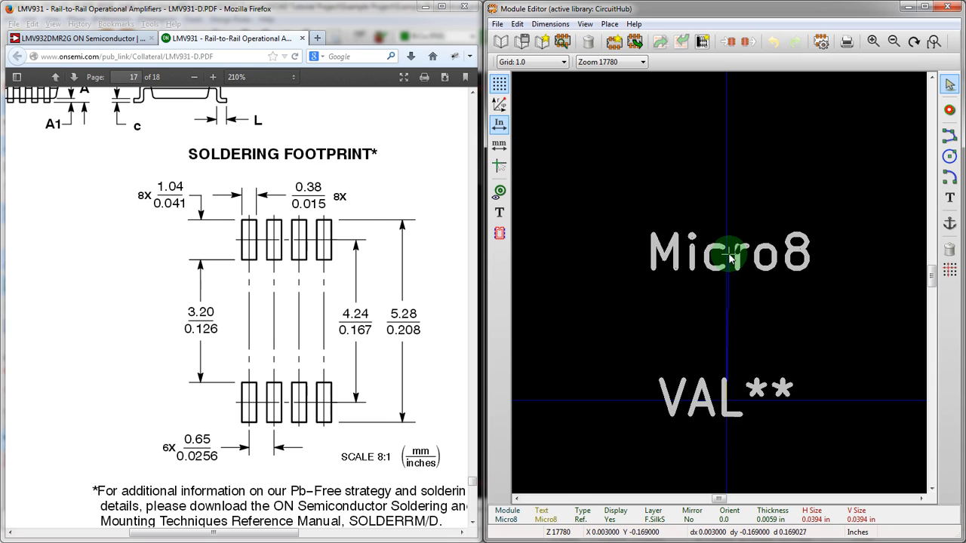
pyautogui.click(728, 254)
pyautogui.press('m')
pyautogui.scroll(-2, 687, 393)
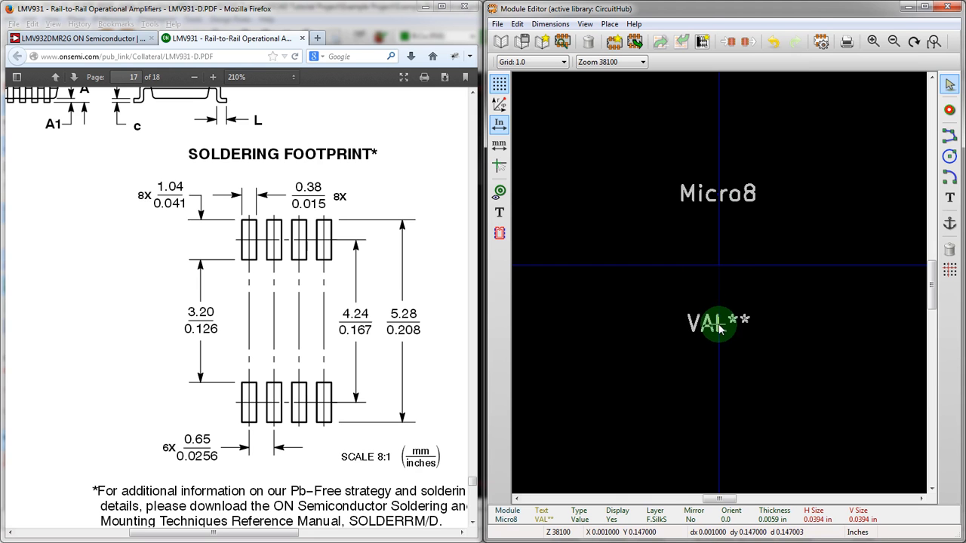
pyautogui.click(719, 327)
pyautogui.scroll(-1, 717, 282)
pyautogui.scroll(2, 718, 276)
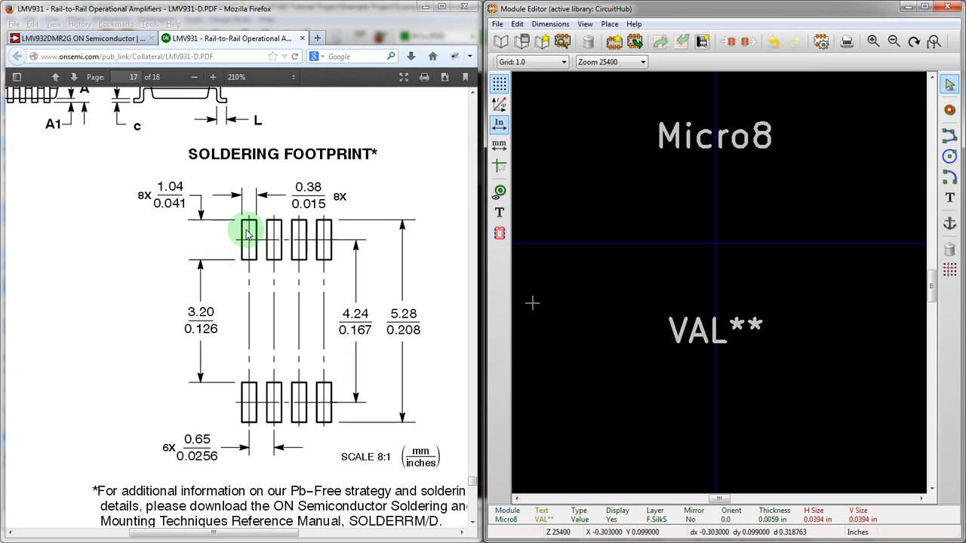
# - Place a pad close to the origin and set pad number 1 to SMD type with a rectangular shape
pyautogui.click(949, 109)
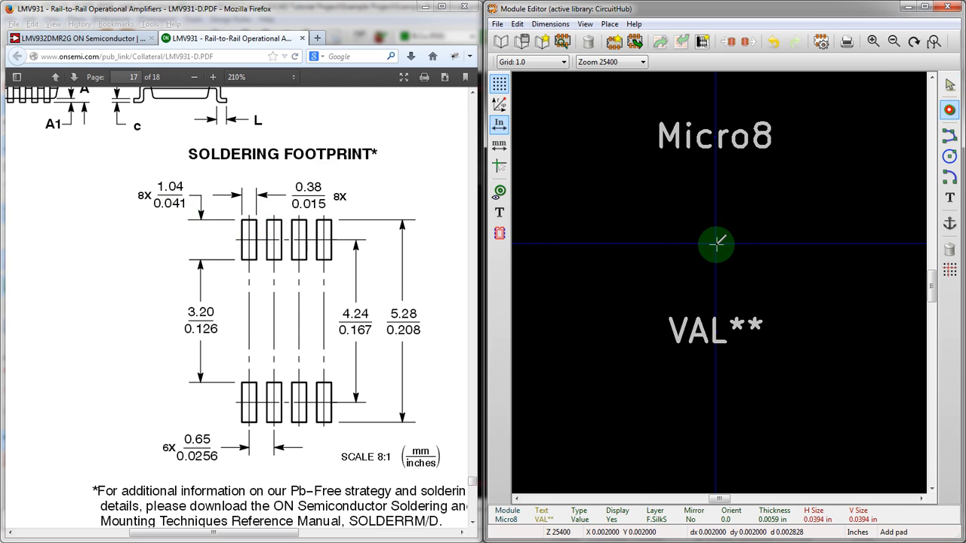
pyautogui.click(716, 243)
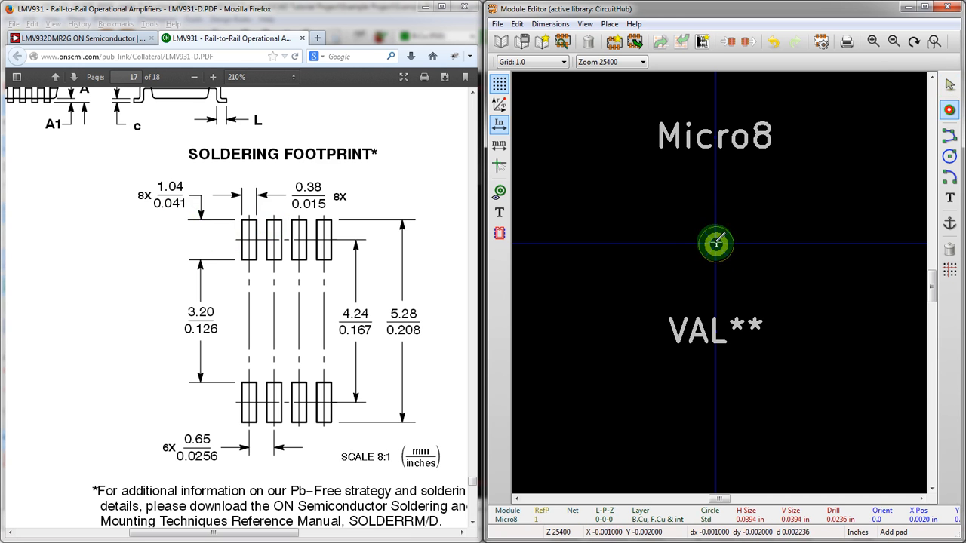
pyautogui.press('e')
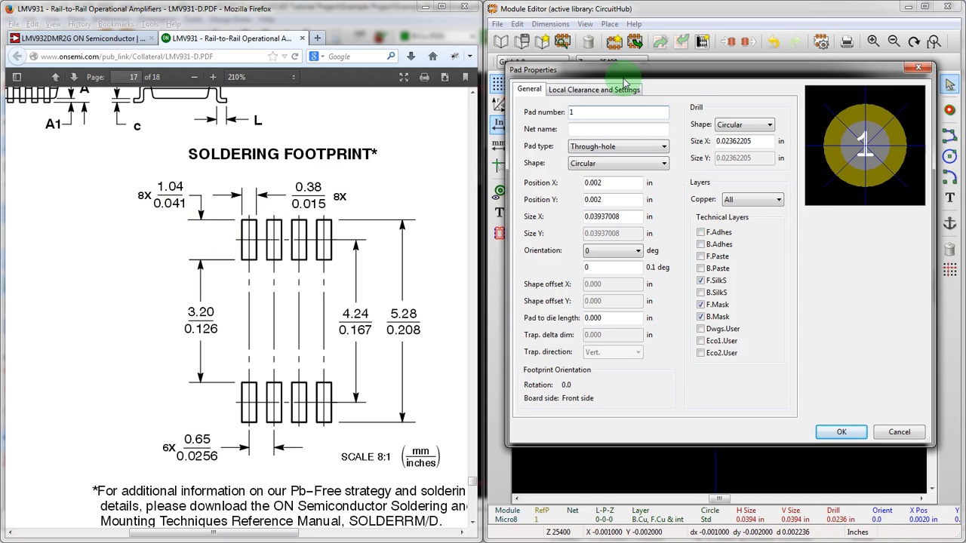
pyautogui.moveTo(625, 83); pyautogui.dragTo(629, 112)
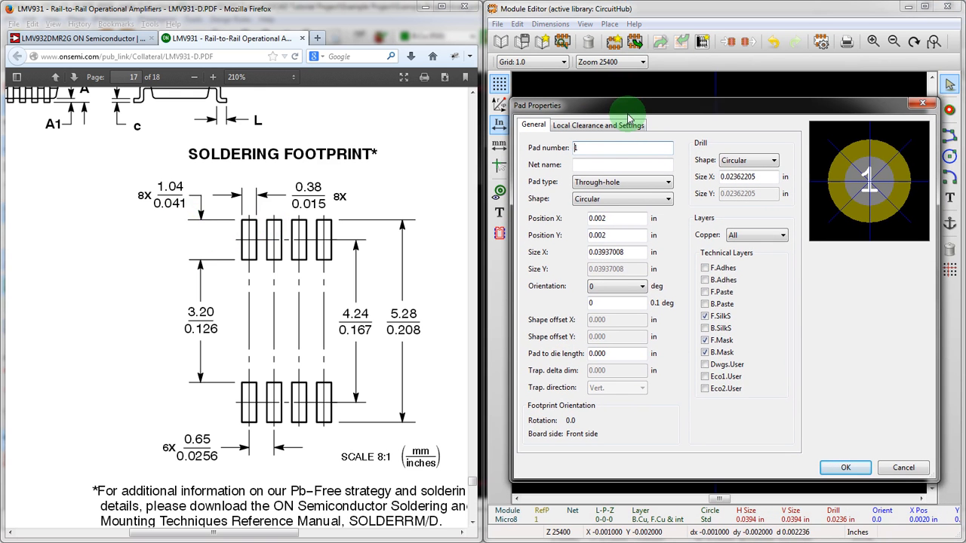
pyautogui.click(601, 151)
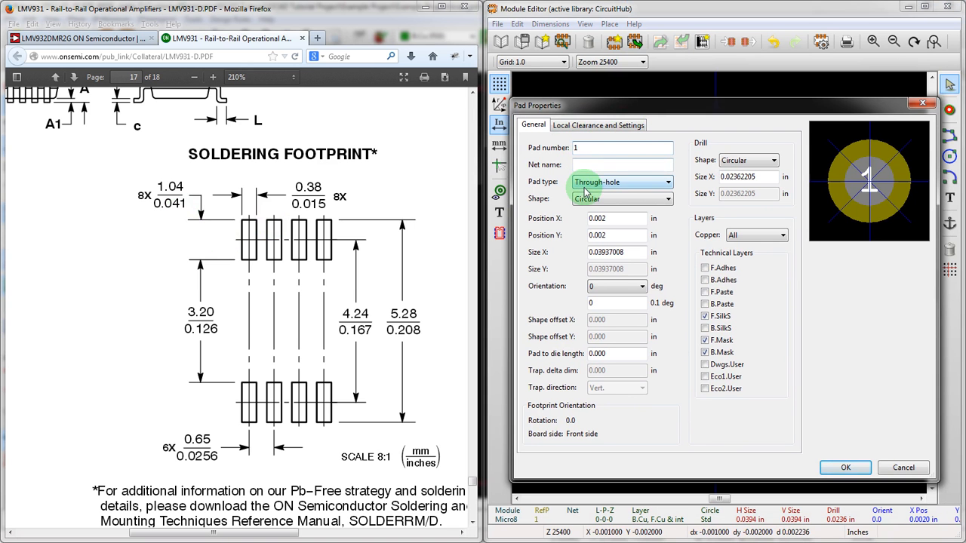
pyautogui.click(583, 184)
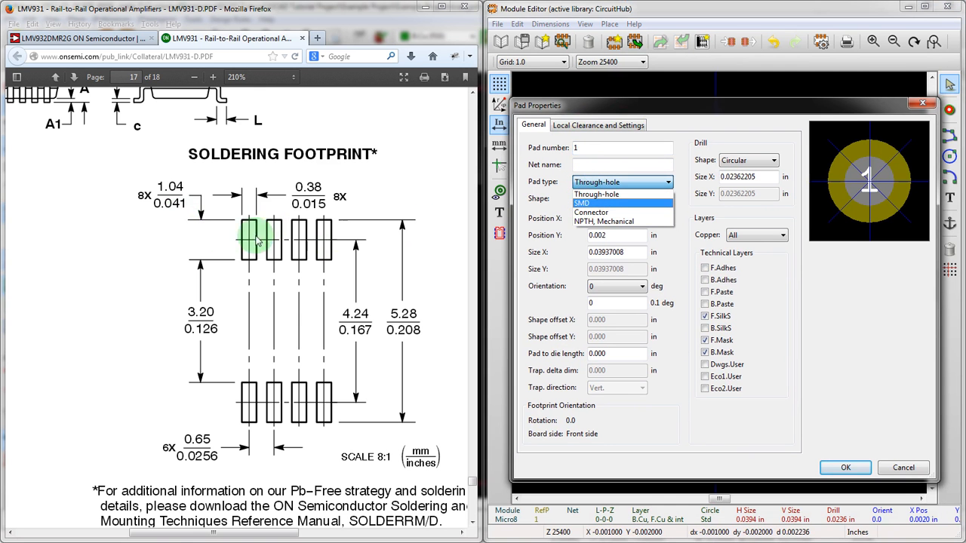
pyautogui.click(601, 204)
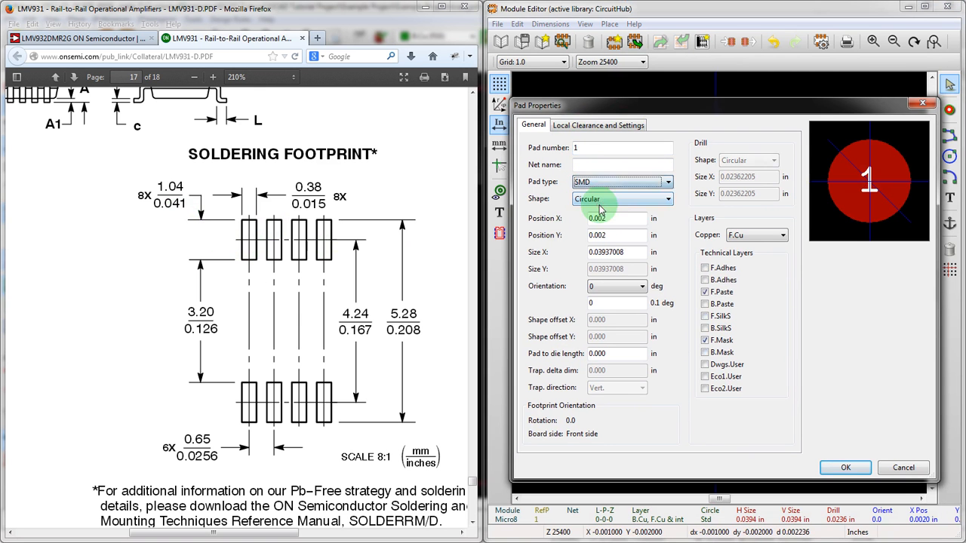
pyautogui.click(667, 199)
pyautogui.click(643, 228)
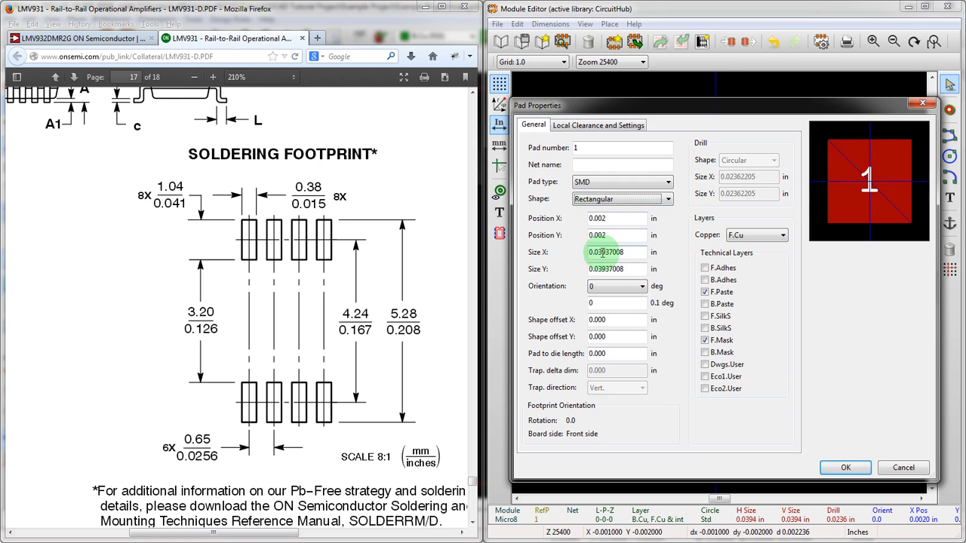
# - Set pad 1's Size X to 0.015 in and Size Y to 0.041 in
pyautogui.moveTo(600, 252); pyautogui.dragTo(660, 254)
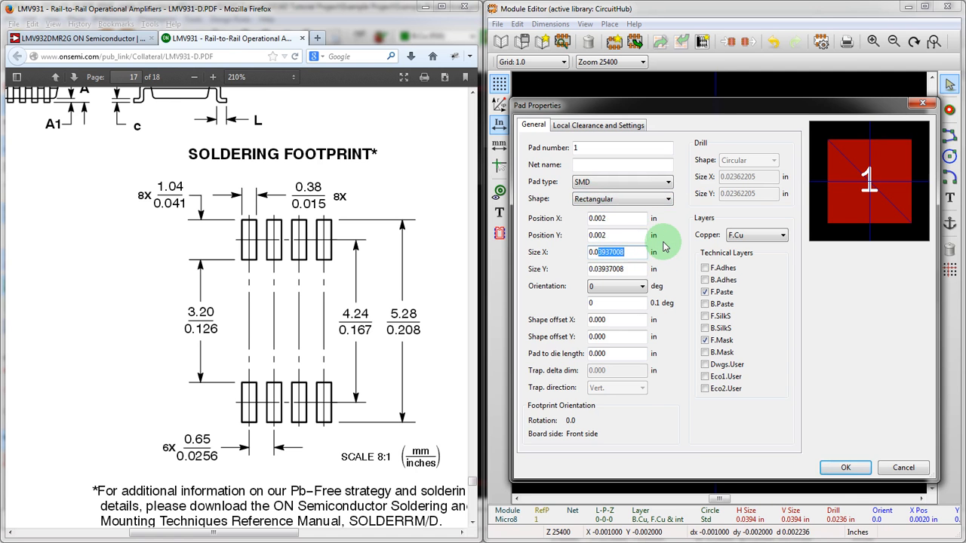
pyautogui.write('15')
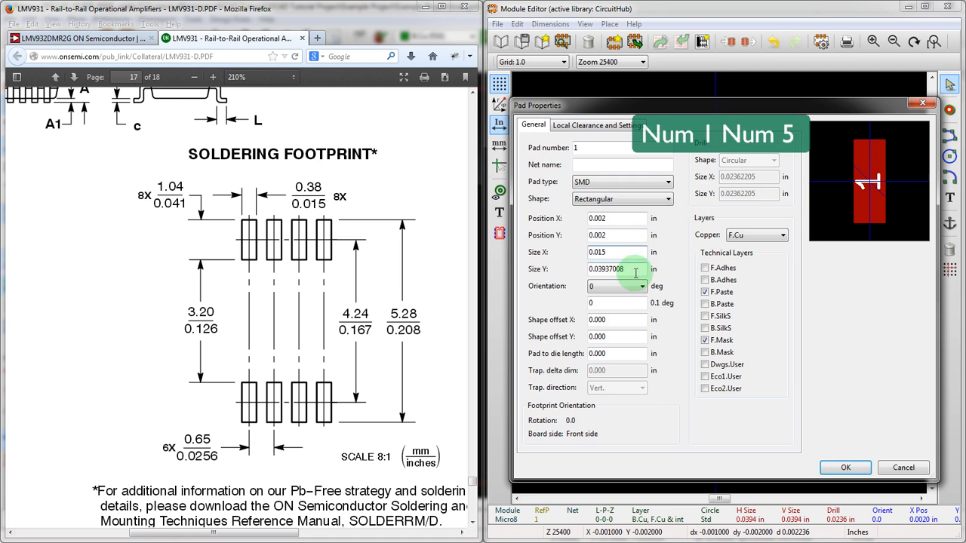
pyautogui.moveTo(635, 270); pyautogui.dragTo(601, 270)
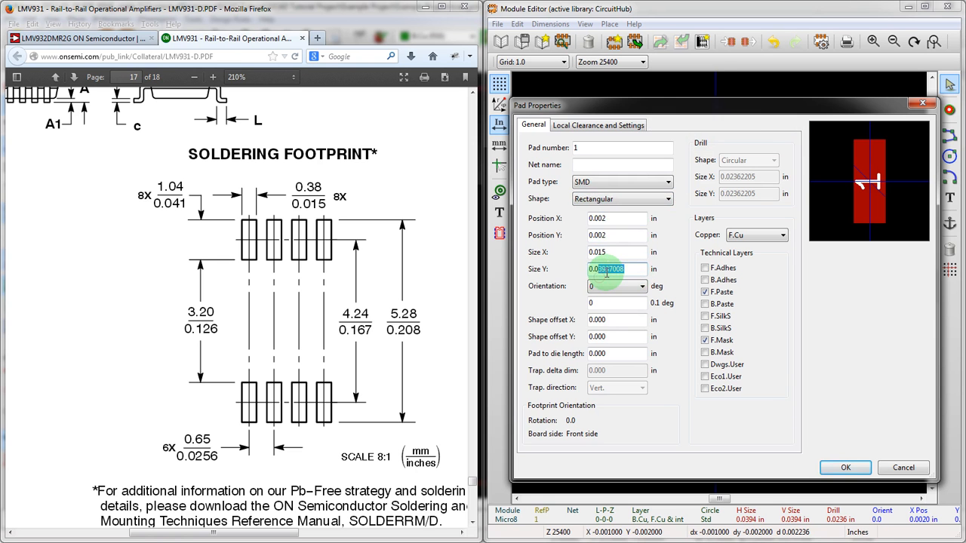
pyautogui.write('41')
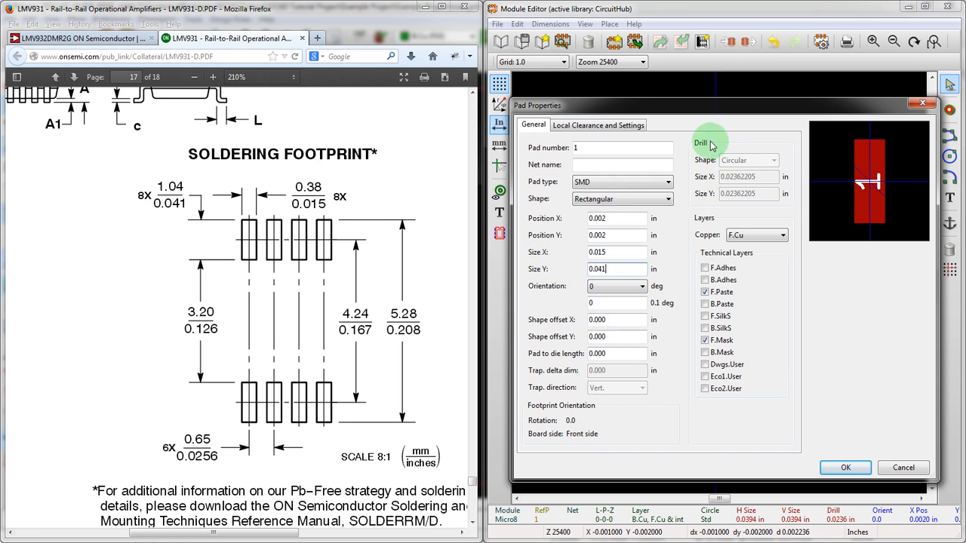
# - Review the pad type and copper layer options, keep SMD and F.Cu, and apply the properties to pad 1
pyautogui.click(608, 184)
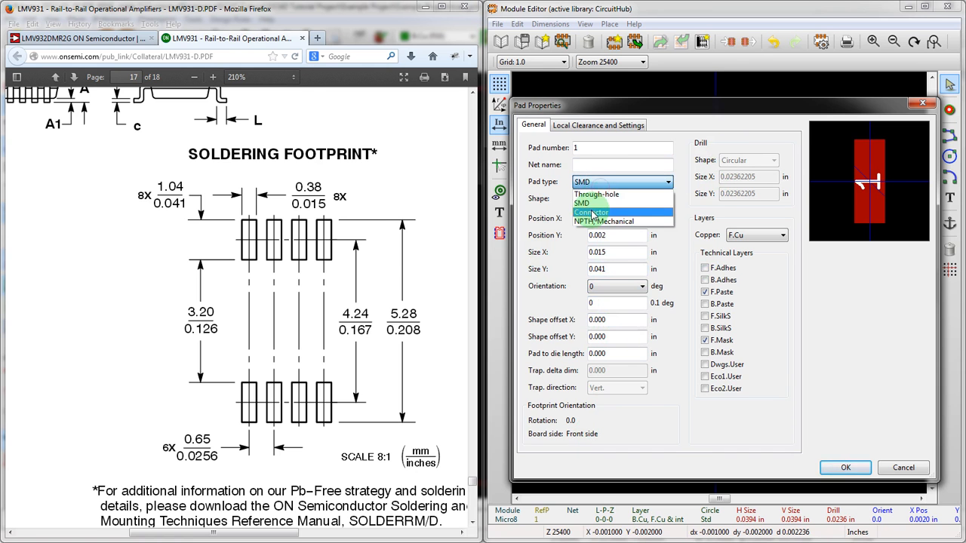
pyautogui.click(705, 158)
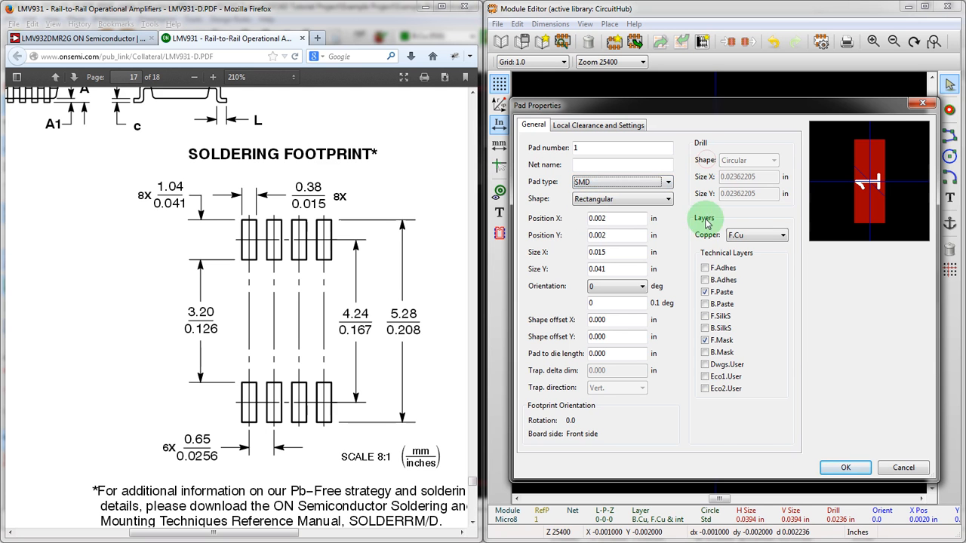
pyautogui.click(770, 239)
pyautogui.click(773, 236)
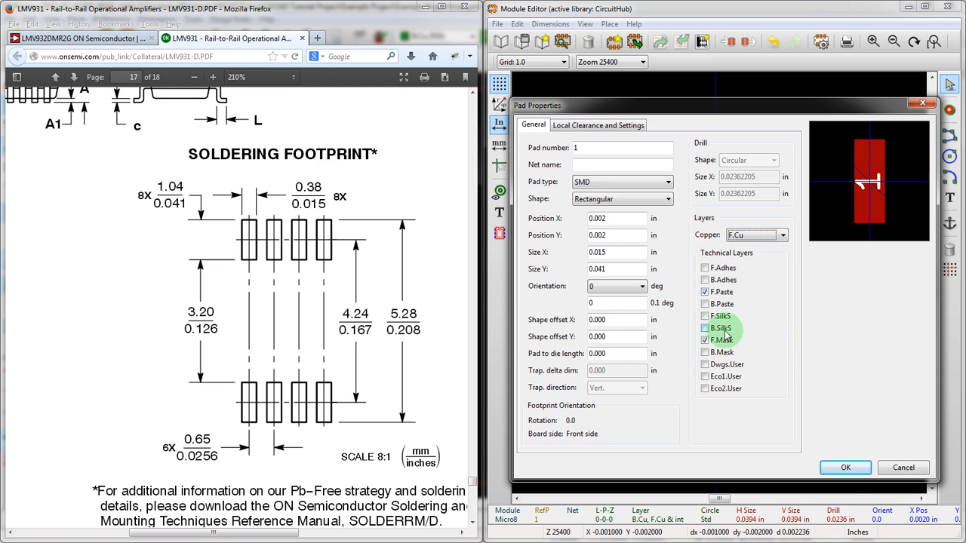
pyautogui.click(839, 468)
pyautogui.scroll(2, 707, 251)
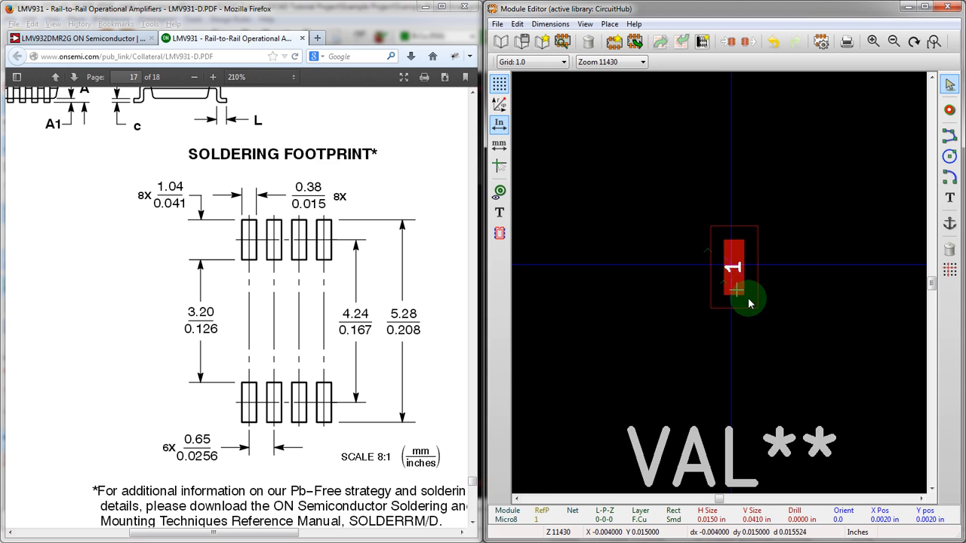
pyautogui.scroll(2, 749, 303)
pyautogui.scroll(-2, 720, 285)
pyautogui.scroll(2, 715, 276)
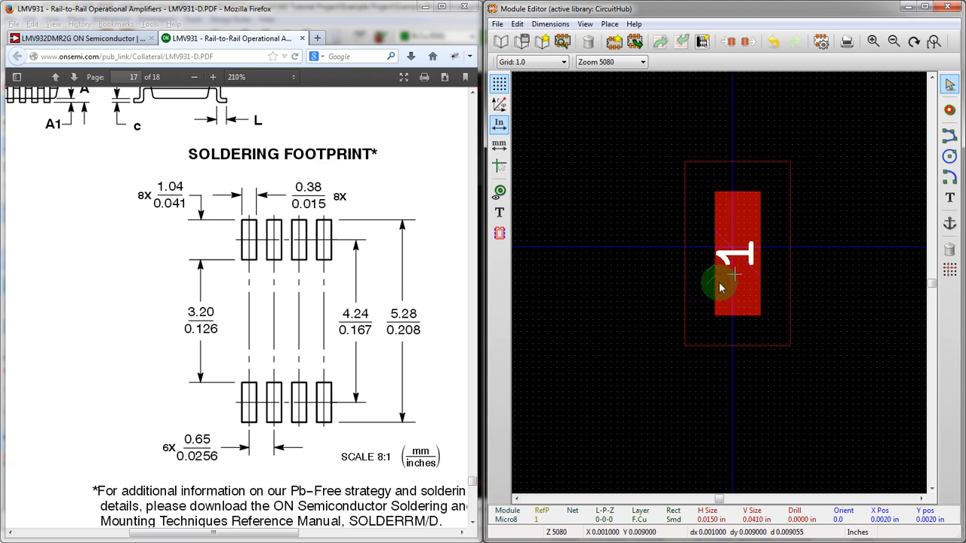
# - Move pad 1 so its centre sits exactly on the origin, at X 0 and Y 0
pyautogui.scroll(1, 718, 281)
pyautogui.press('m')
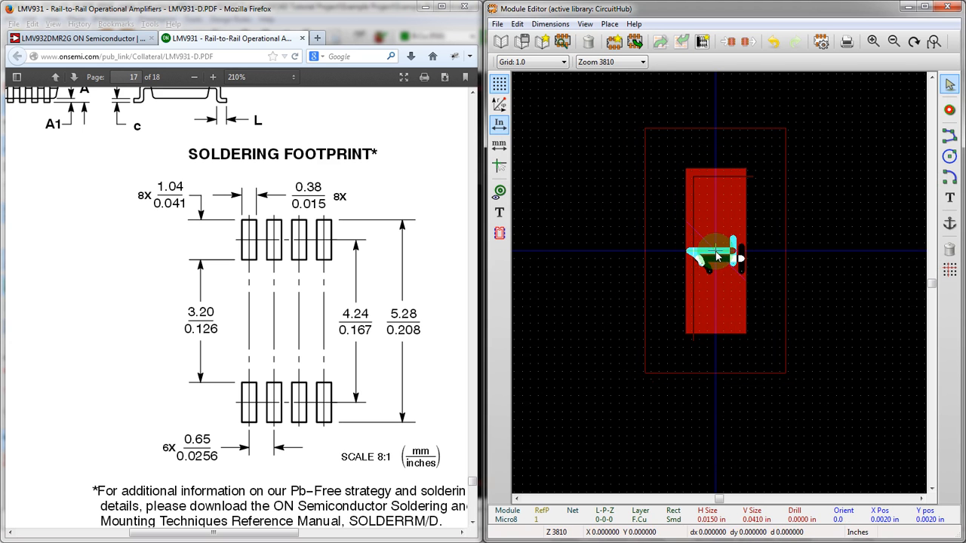
pyautogui.click(716, 255)
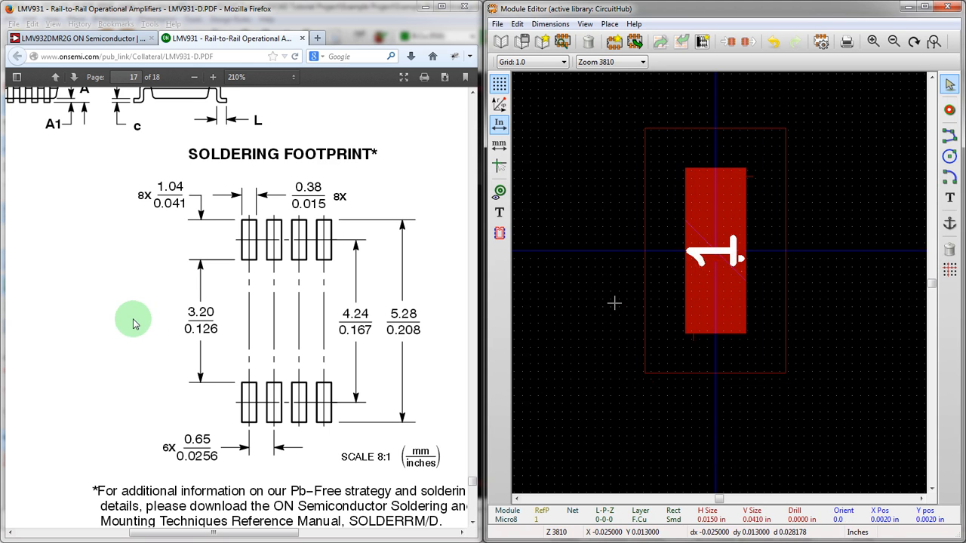
# - Check the Micro8 package drawing in the datasheet for the pin 1 location and compare it with the soldering footprint's pad layout
pyautogui.scroll(-3, 133, 323)
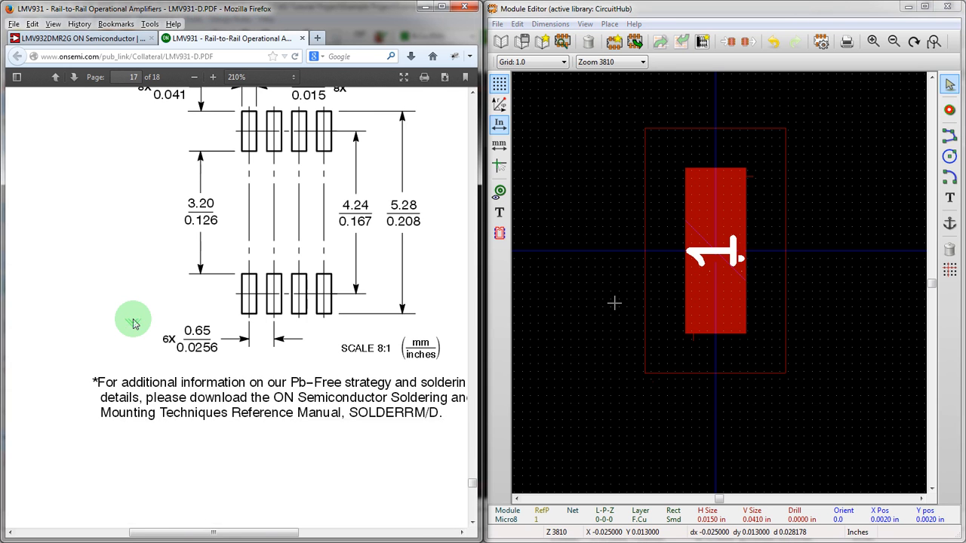
pyautogui.keyDown('ctrl'); pyautogui.scroll(-7, 155, 233); pyautogui.keyUp('ctrl')
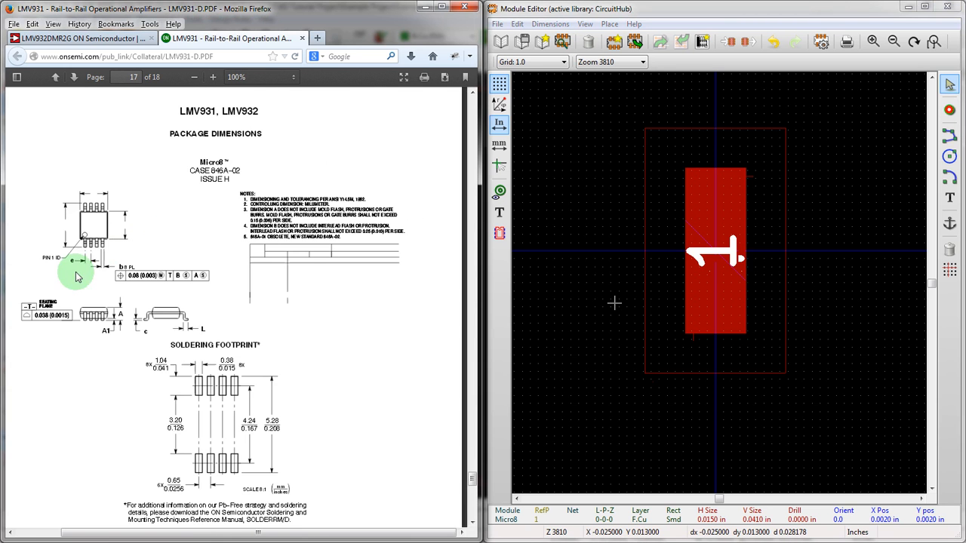
pyautogui.keyDown('ctrl'); pyautogui.scroll(7, 98, 302); pyautogui.keyUp('ctrl')
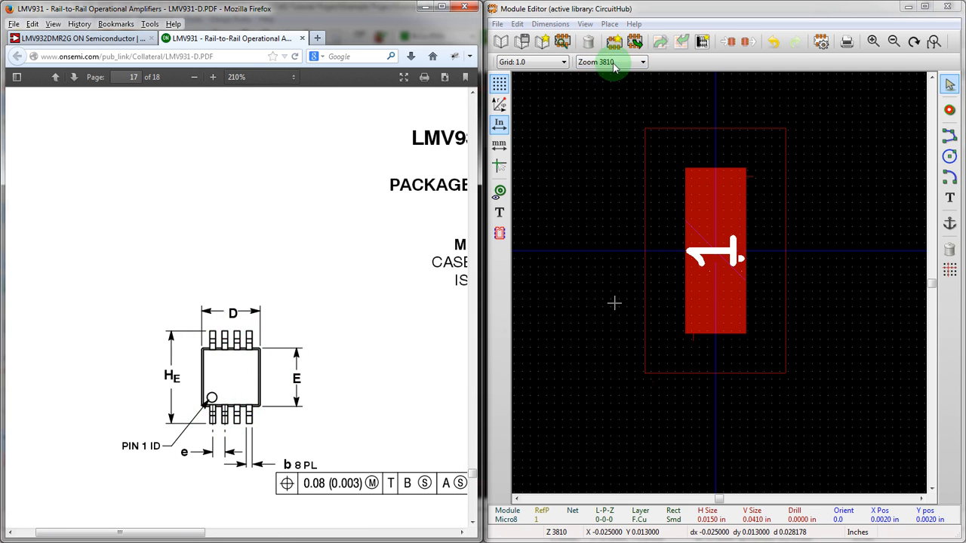
pyautogui.click(620, 12)
pyautogui.scroll(-2, 755, 324)
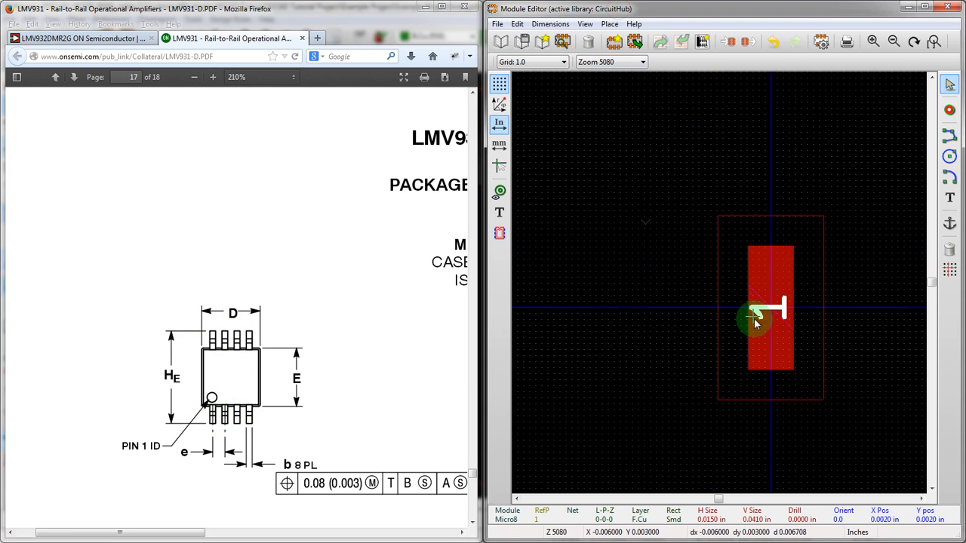
pyautogui.scroll(1, 716, 285)
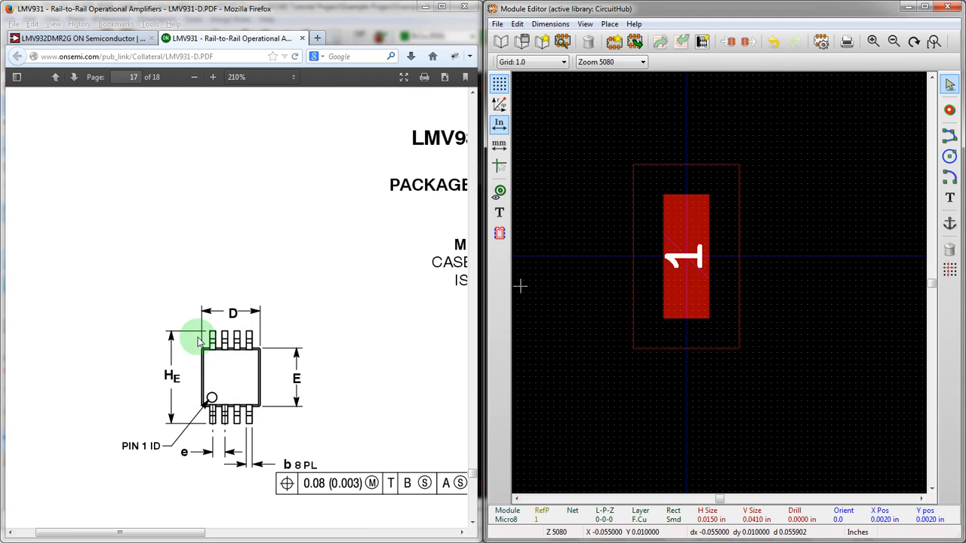
pyautogui.click(322, 369)
pyautogui.scroll(-6, 306, 377)
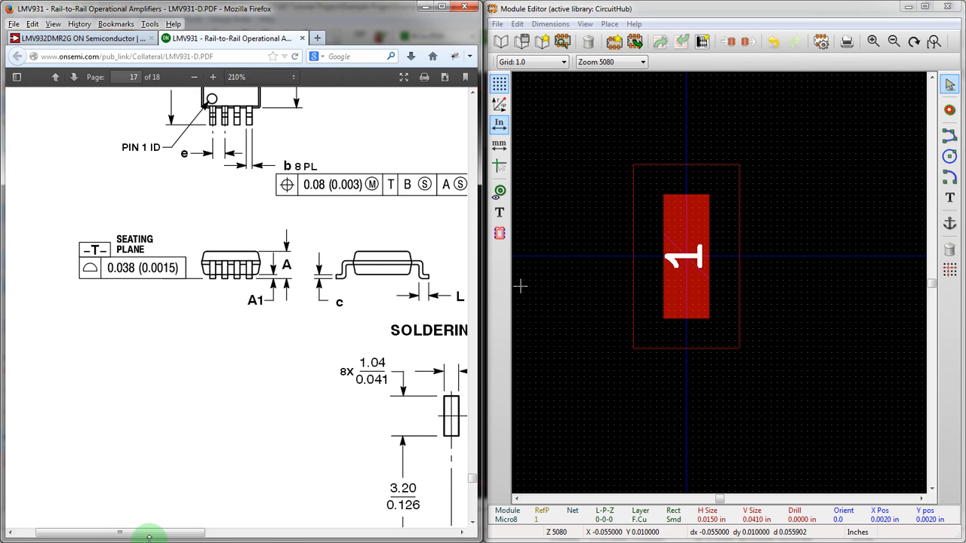
pyautogui.moveTo(139, 539); pyautogui.dragTo(231, 537)
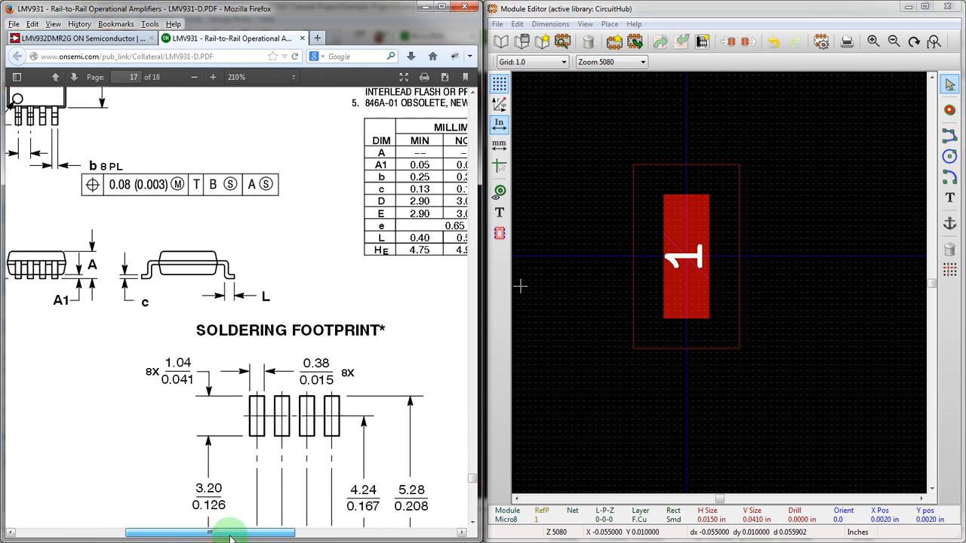
pyautogui.scroll(-5, 252, 379)
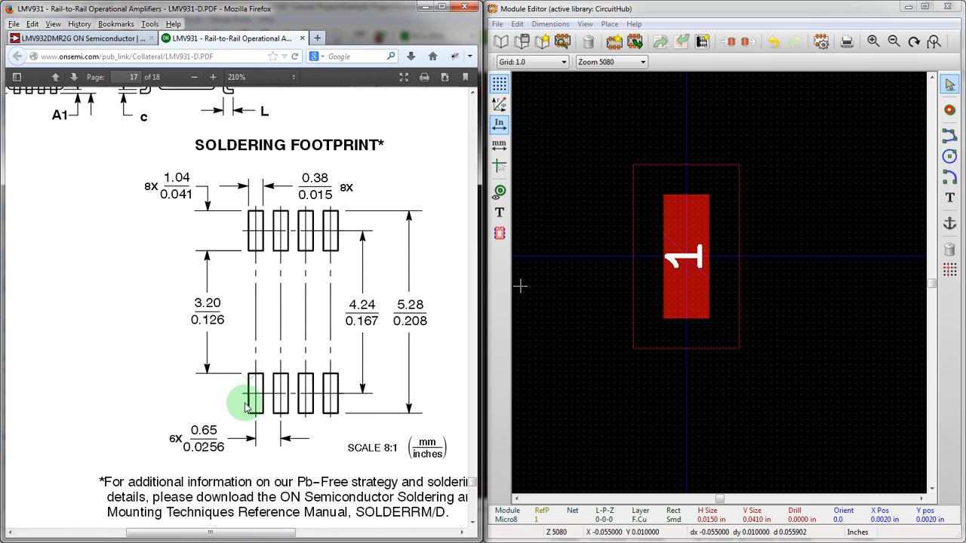
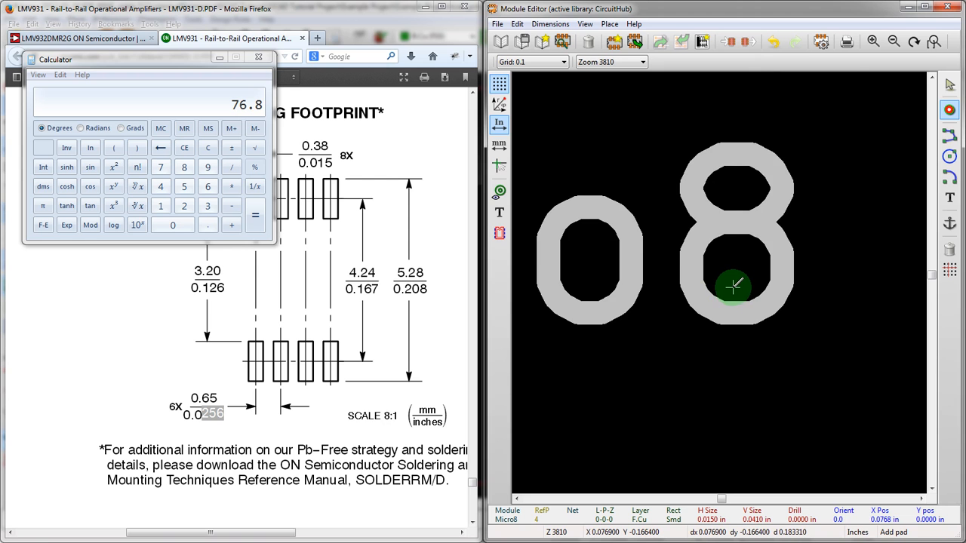
# - Place pad 5 directly above pad 4, at X 0.0768 in and Y -0.167 in
pyautogui.scroll(1, 735, 285)
pyautogui.scroll(2, 720, 281)
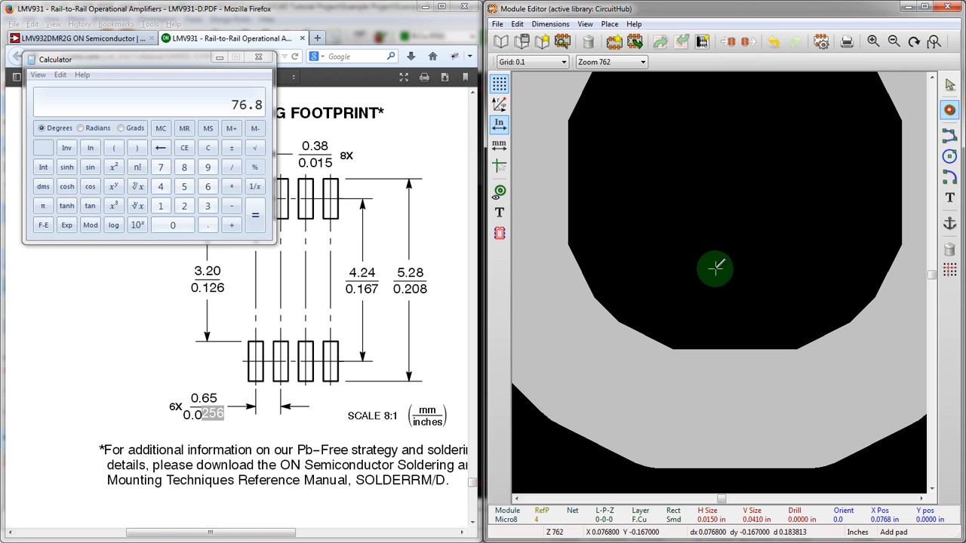
pyautogui.click(715, 267)
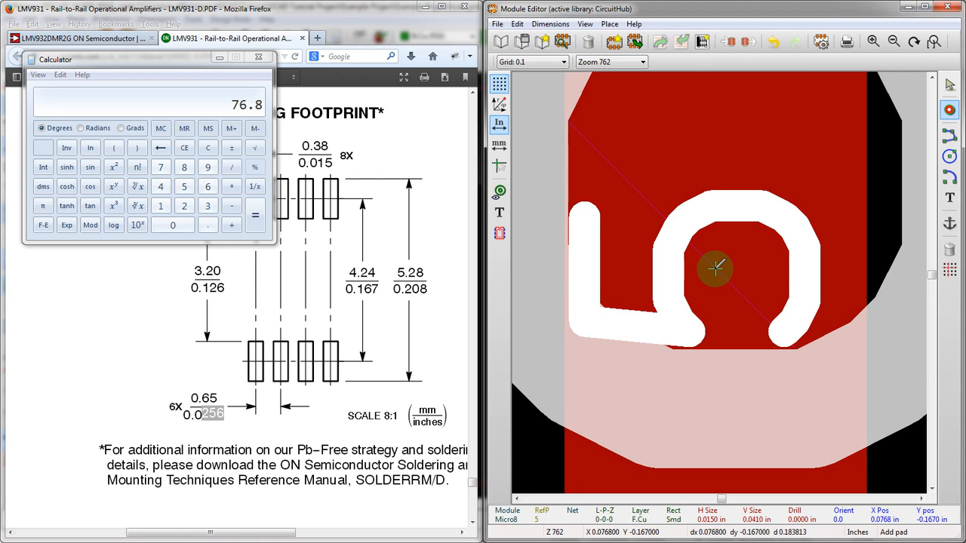
# - Place pad 6 in the upper row above pad 3, at X 0.0512 in and Y -0.167 in
pyautogui.scroll(-6, 715, 267)
pyautogui.scroll(1, 686, 219)
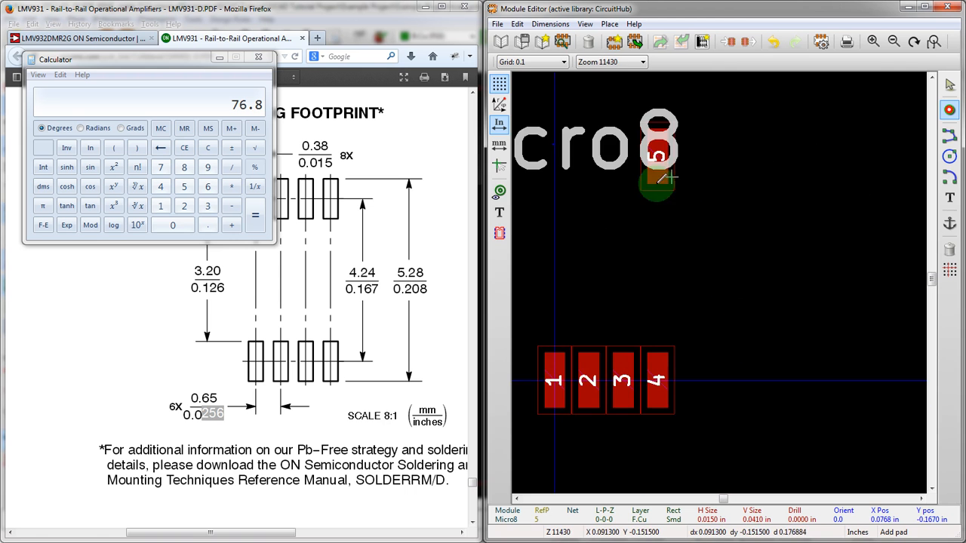
pyautogui.scroll(1, 664, 178)
pyautogui.scroll(-2, 744, 317)
pyautogui.scroll(2, 701, 263)
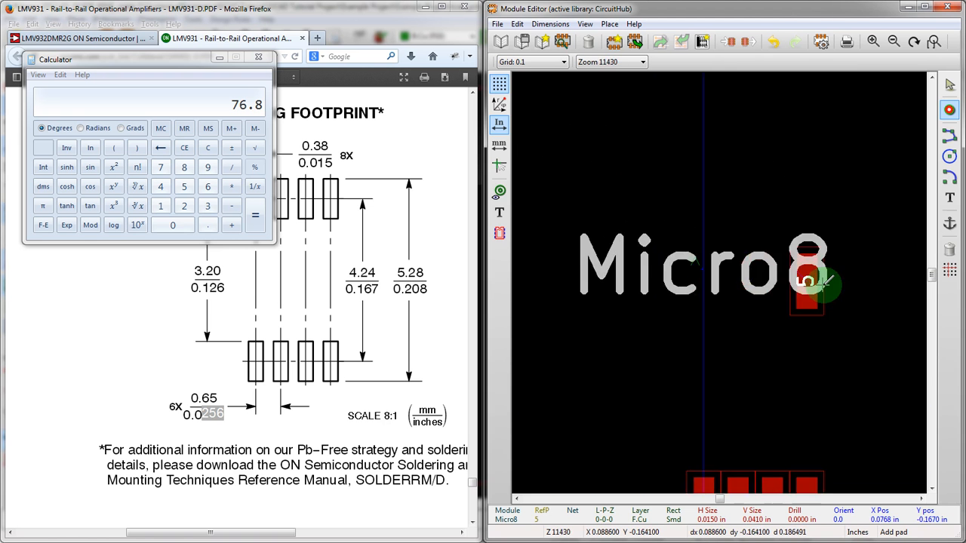
pyautogui.scroll(2, 826, 282)
pyautogui.scroll(-1, 705, 350)
pyautogui.scroll(1, 759, 291)
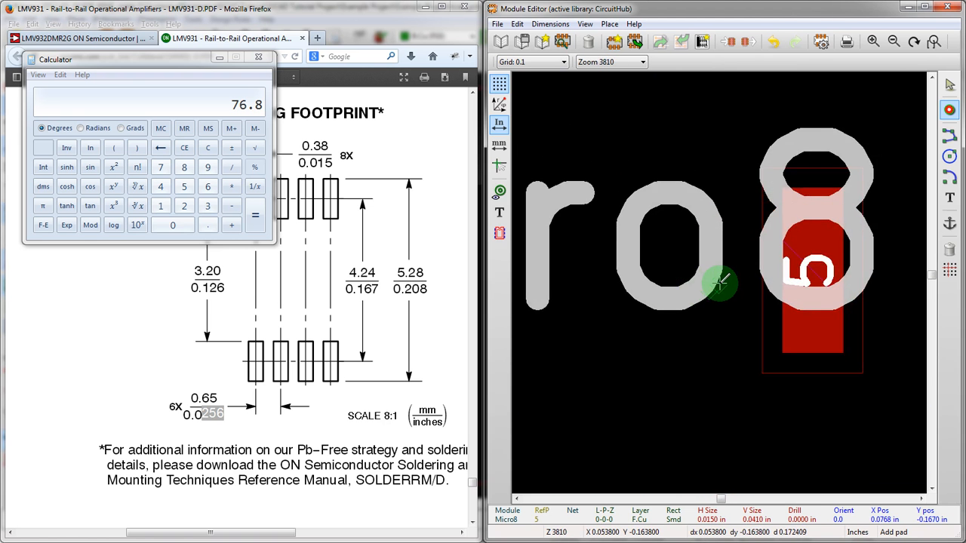
pyautogui.scroll(2, 721, 282)
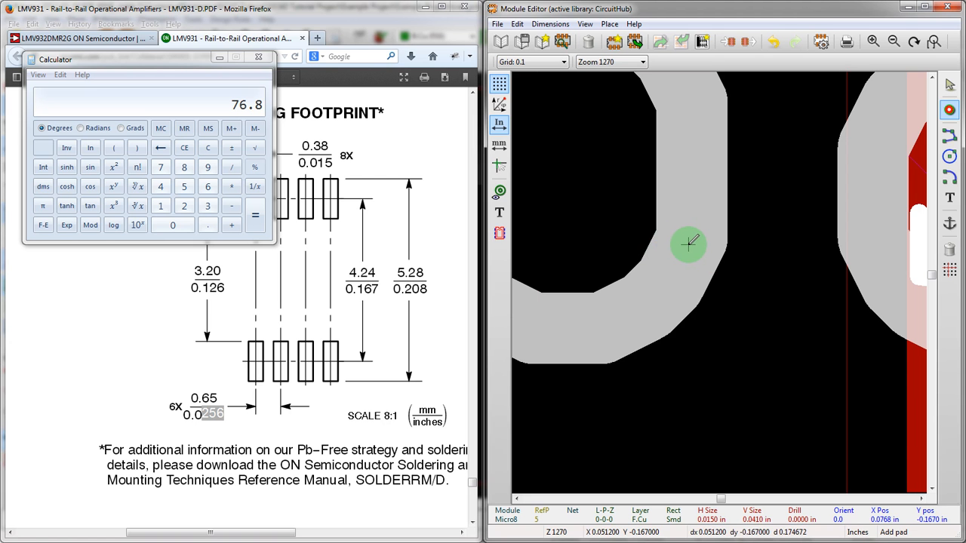
pyautogui.click(688, 243)
# - Place pad 7 in the upper row above pad 2, at X 0.0256 in and Y -0.167 in
pyautogui.scroll(-4, 685, 244)
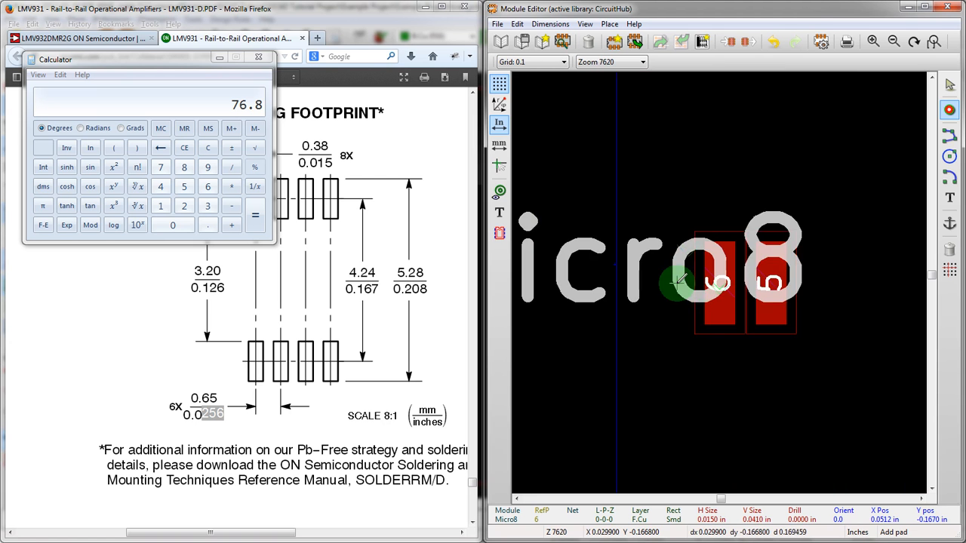
pyautogui.scroll(3, 721, 282)
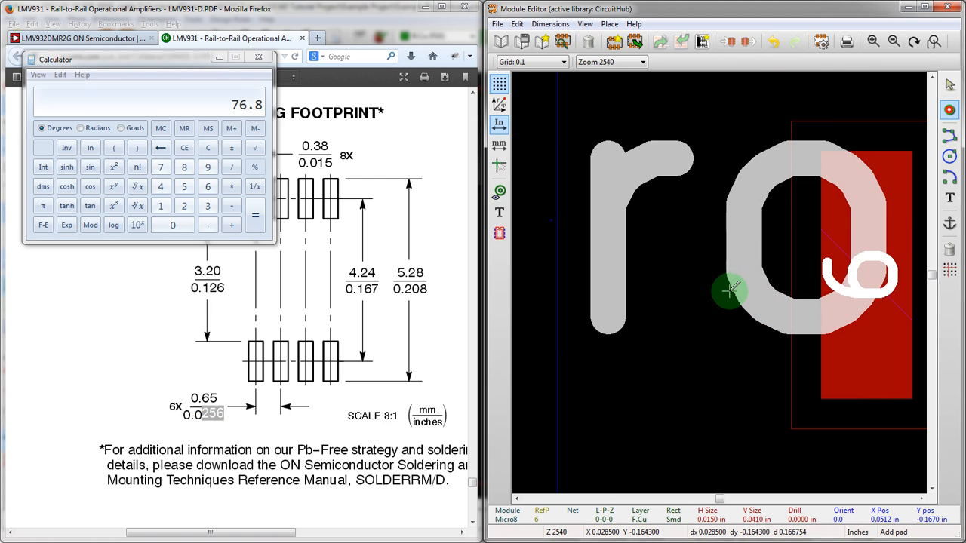
pyautogui.scroll(1, 722, 285)
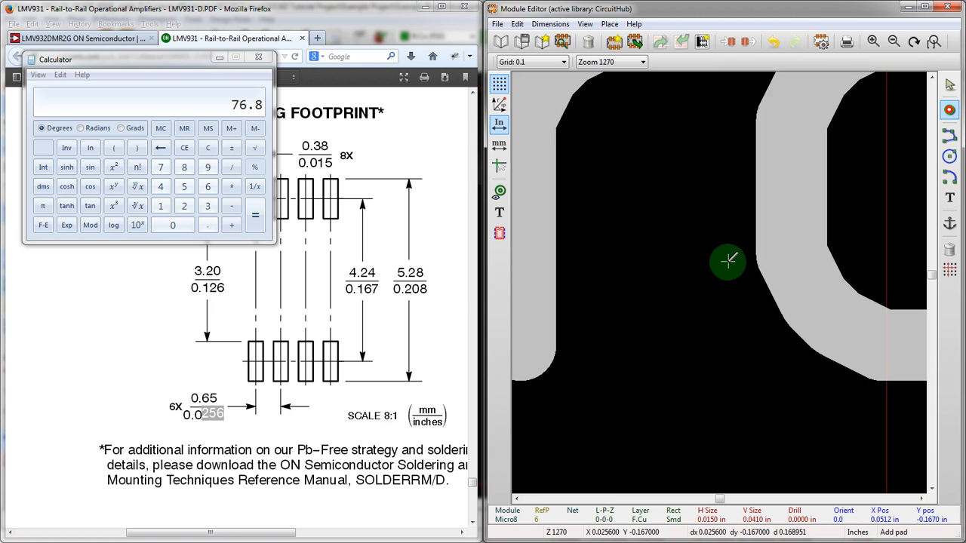
pyautogui.click(728, 260)
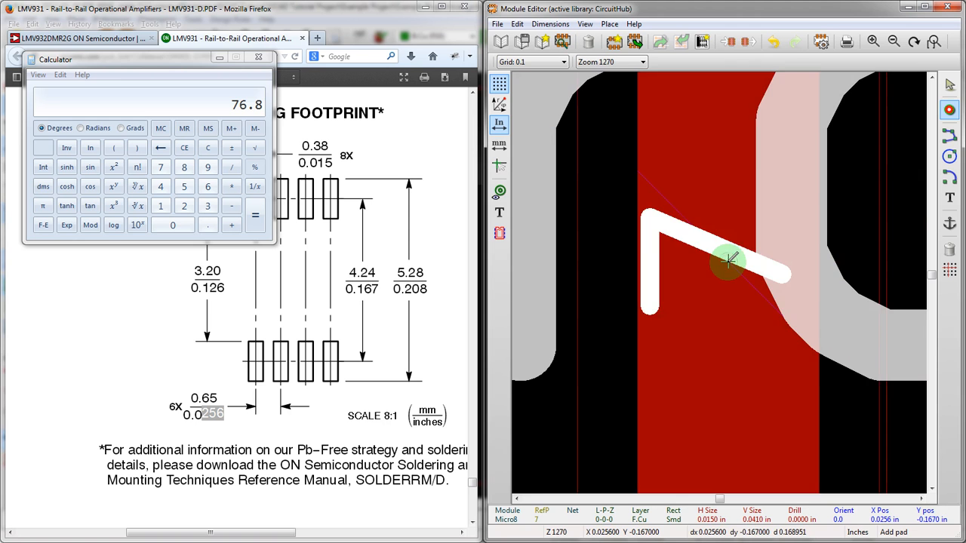
# - Place pad 8 directly above pad 1, at X 0 and Y -0.167 in, and finish adding pads
pyautogui.scroll(-3, 728, 260)
pyautogui.scroll(2, 640, 270)
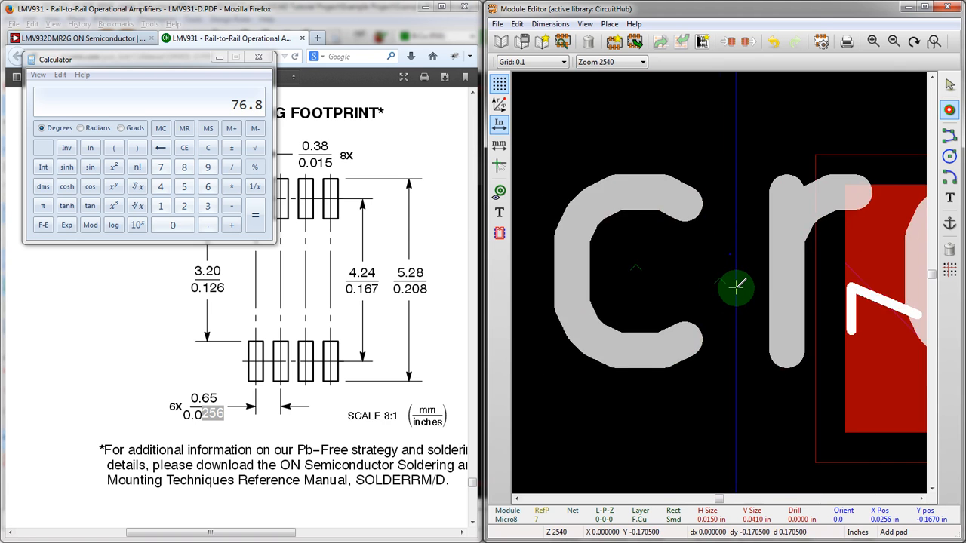
pyautogui.scroll(1, 736, 285)
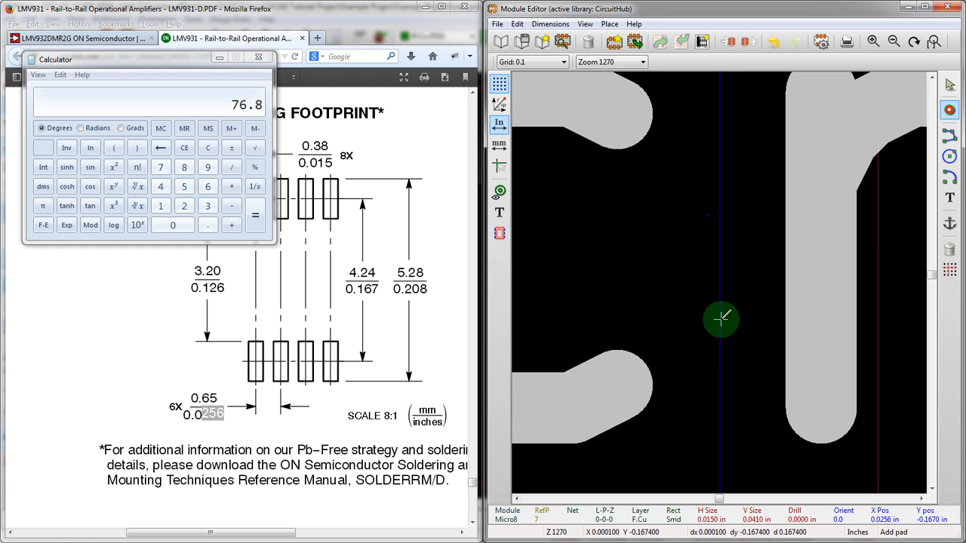
pyautogui.scroll(-3, 719, 322)
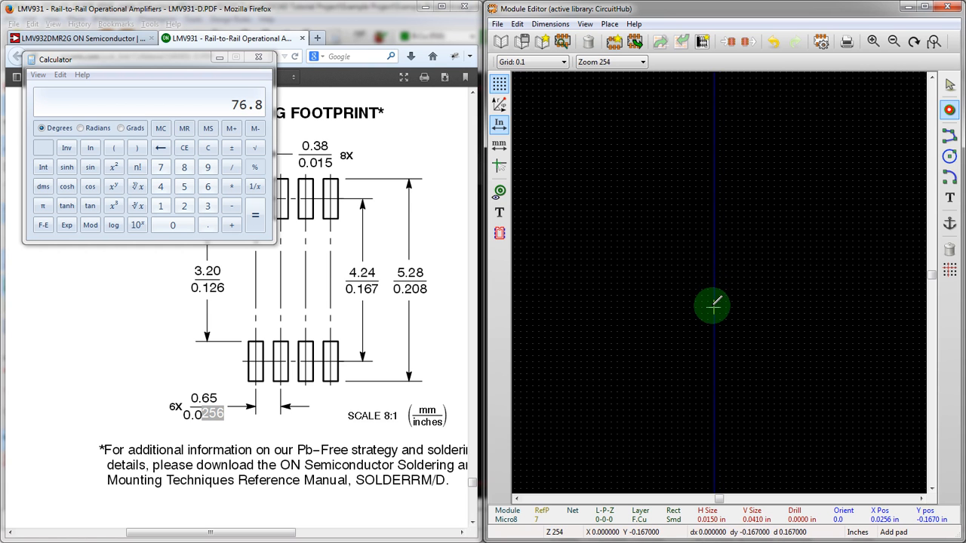
pyautogui.scroll(-6, 714, 305)
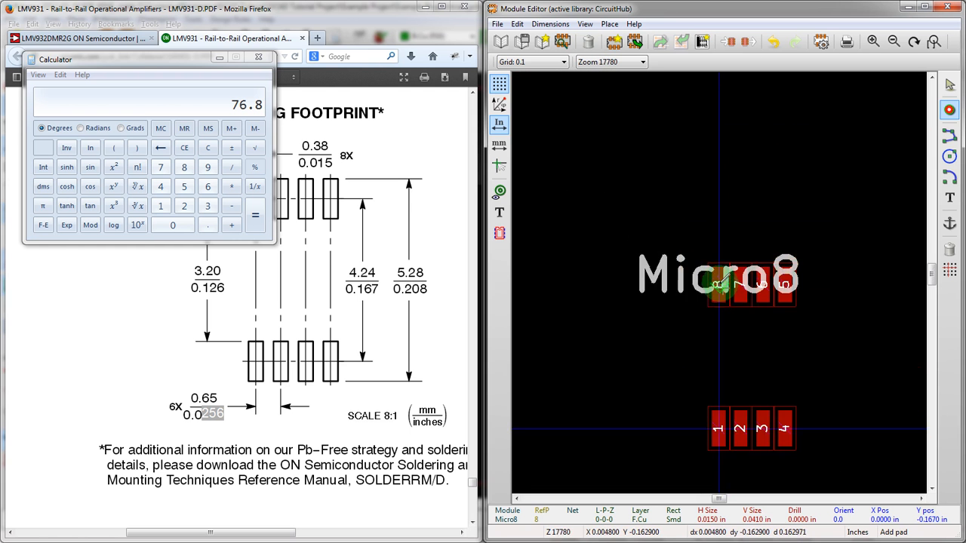
pyautogui.press('Escape')
# - Move the Micro8 reference text above the upper pad row, centred at about X 0.0295 in and Y -0.226 in
pyautogui.scroll(1, 721, 285)
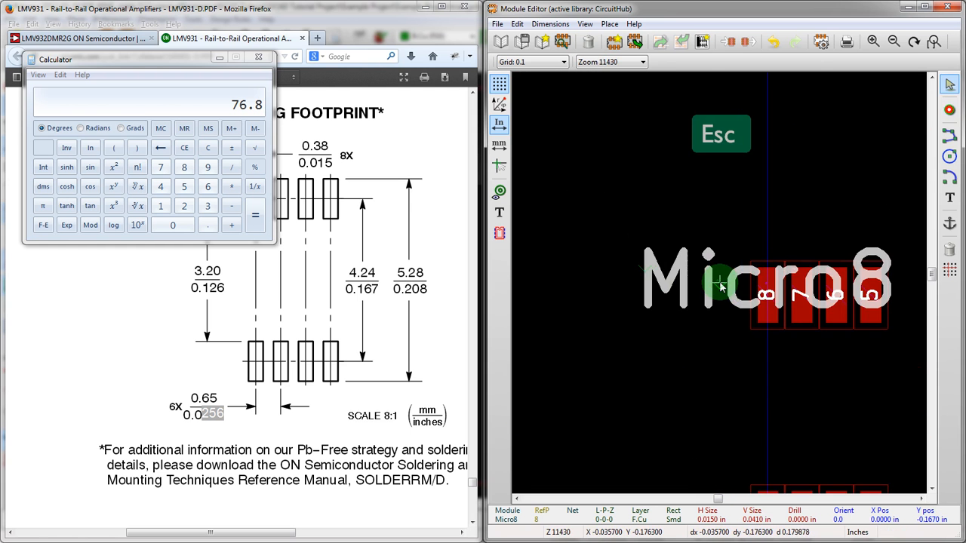
pyautogui.scroll(1, 720, 285)
pyautogui.scroll(-2, 721, 286)
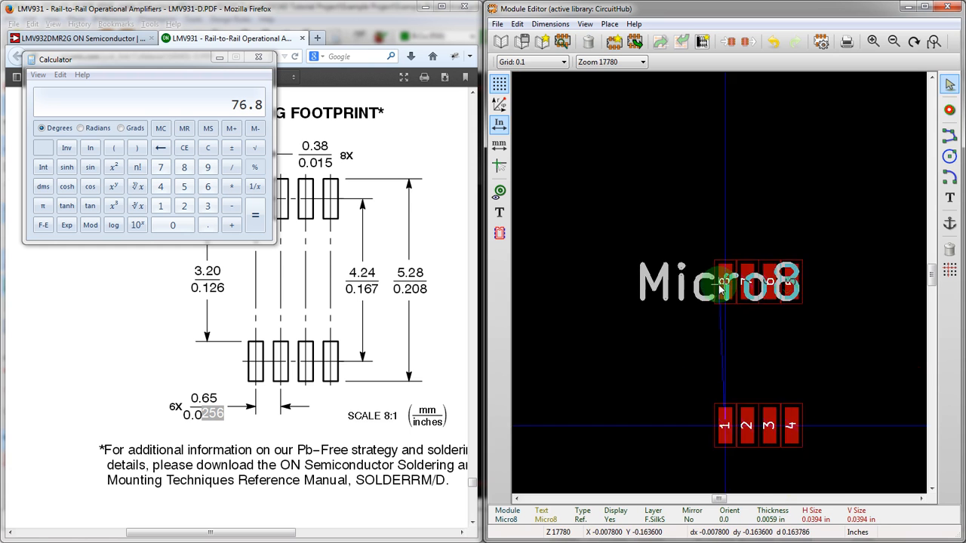
pyautogui.scroll(1, 720, 287)
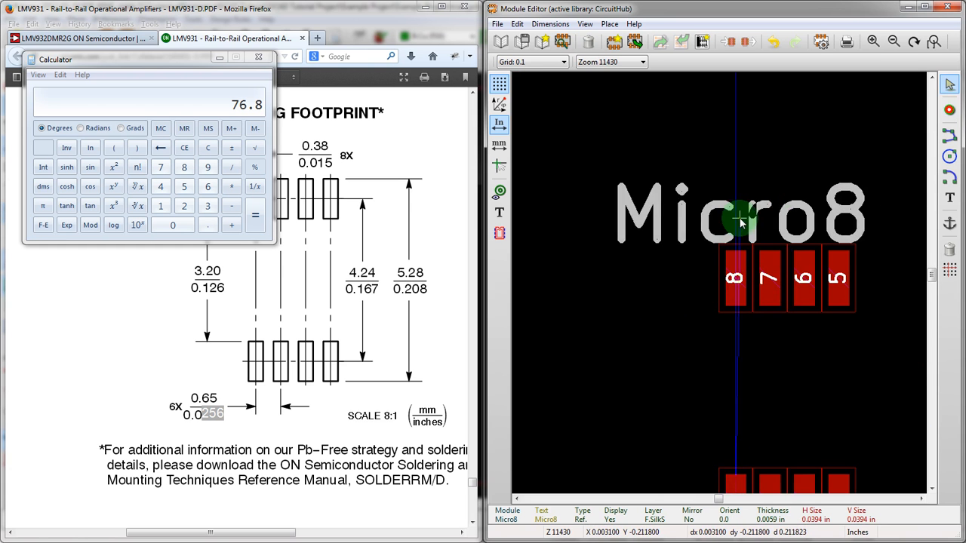
pyautogui.scroll(-2, 772, 198)
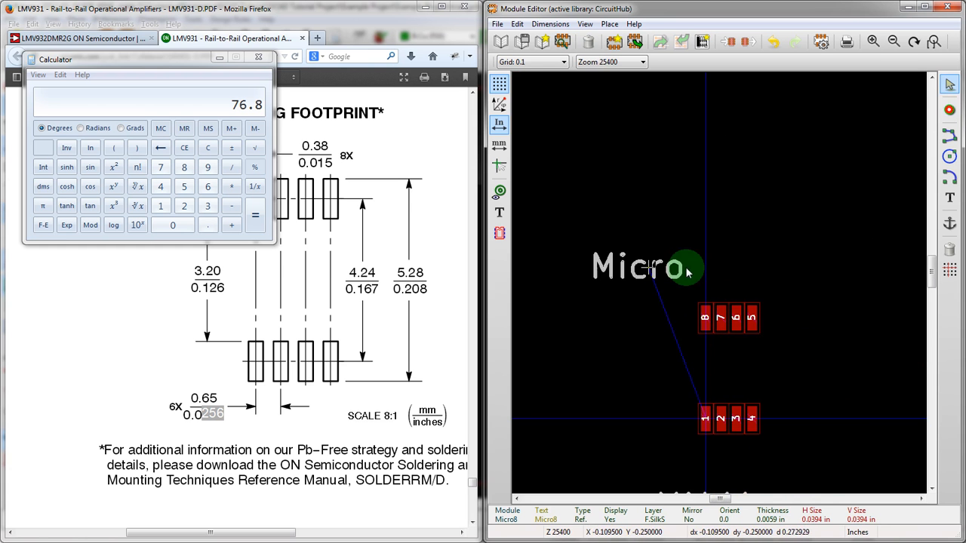
pyautogui.click(723, 284)
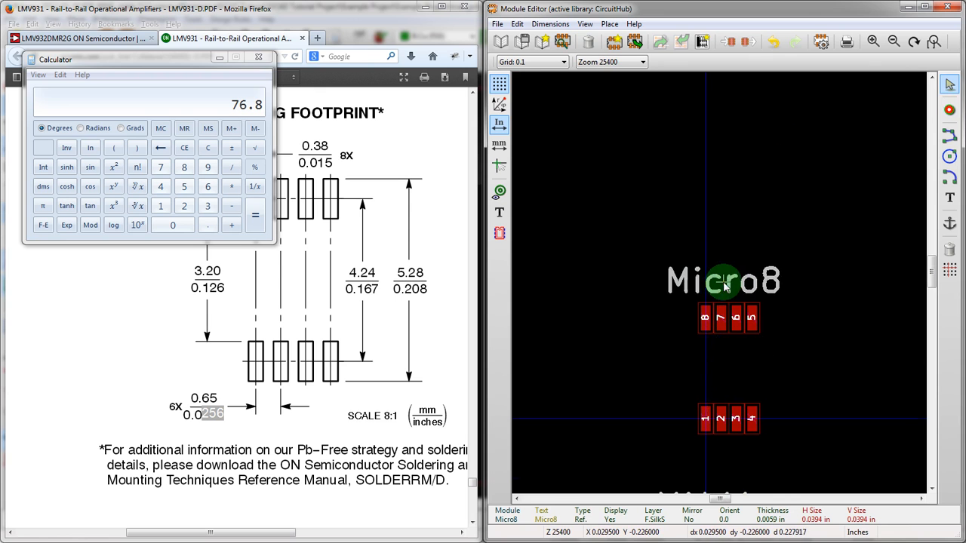
# - Set the display of the Micro8 reference text to Invisible in its footprint text properties
pyautogui.scroll(3, 723, 284)
pyautogui.scroll(-1, 720, 286)
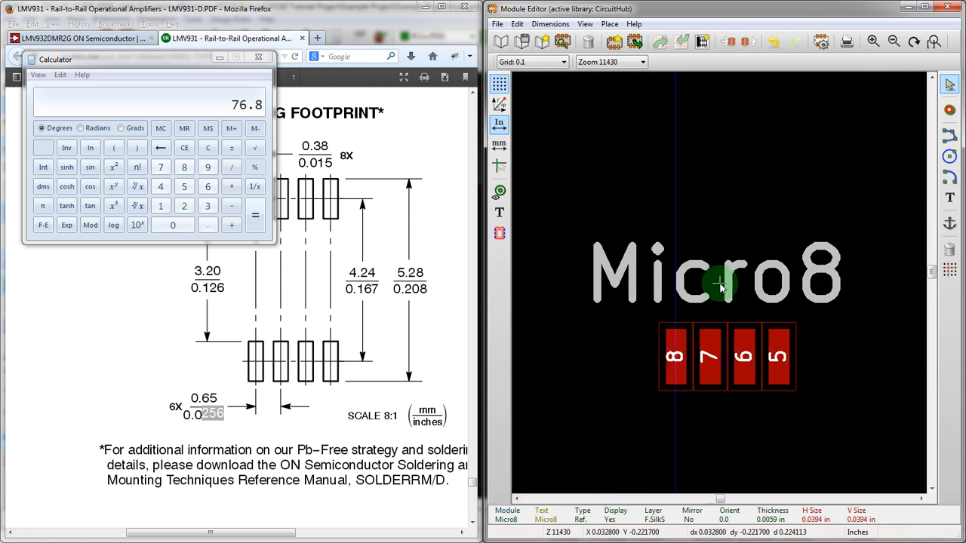
pyautogui.scroll(2, 721, 285)
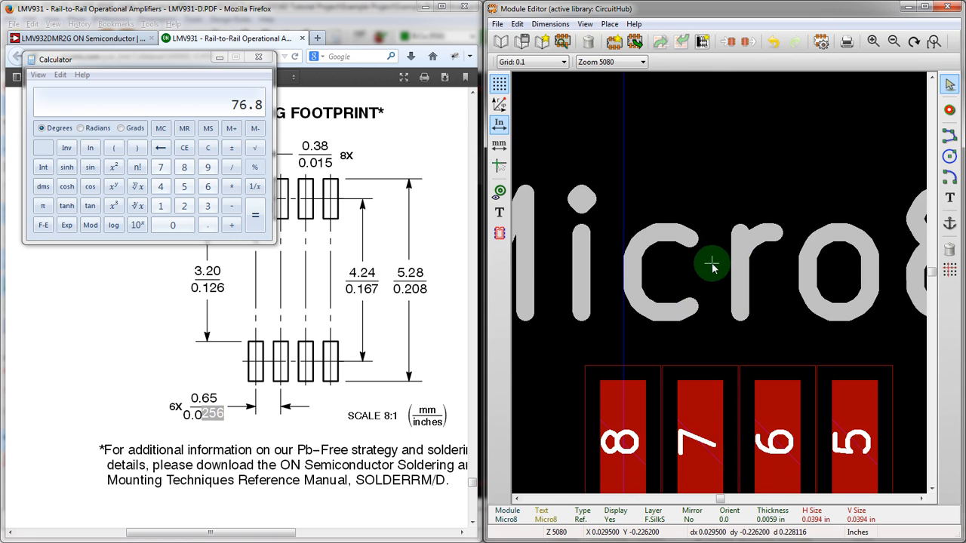
pyautogui.press('e')
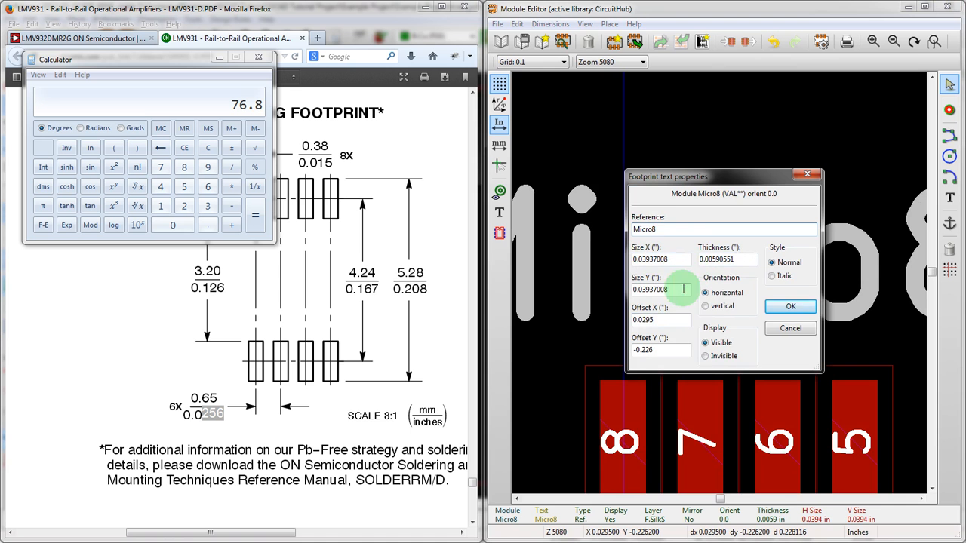
pyautogui.click(705, 356)
pyautogui.click(779, 308)
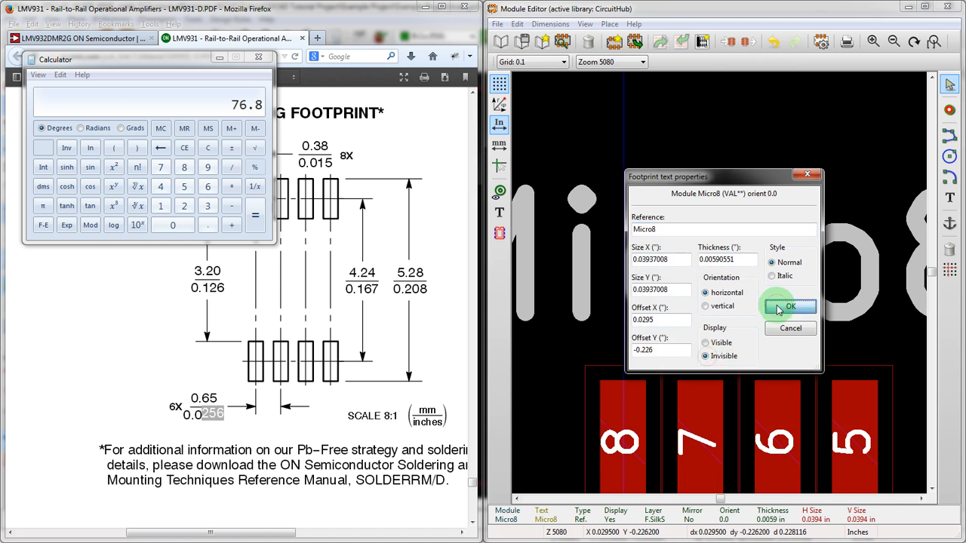
pyautogui.scroll(-2, 719, 283)
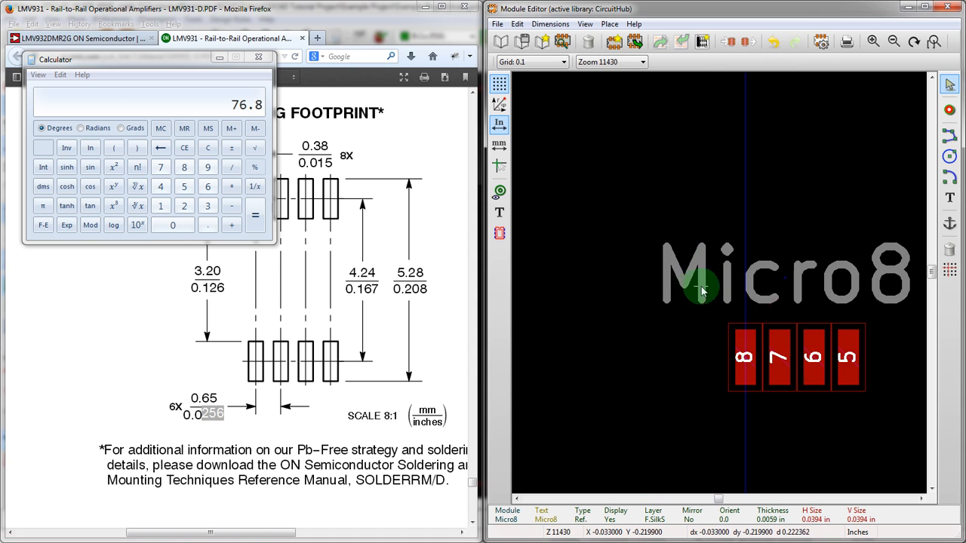
# - Move the VAL** text just below the lower pad row, at X 0.0405 in and Y 0.0751 in
pyautogui.scroll(-2, 702, 292)
pyautogui.scroll(1, 718, 280)
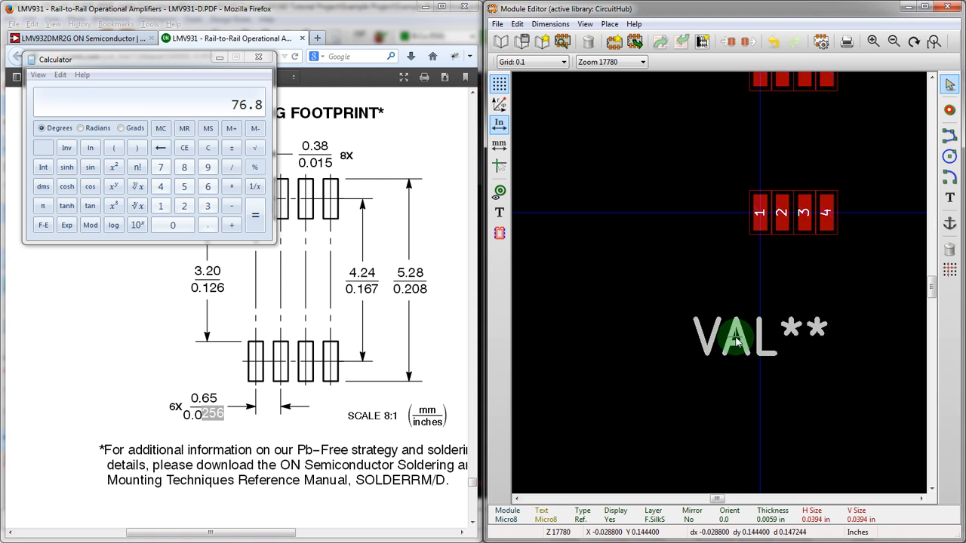
pyautogui.press('m')
pyautogui.click(786, 278)
# - Change the footprint's value text to U** in its text properties
pyautogui.press('e')
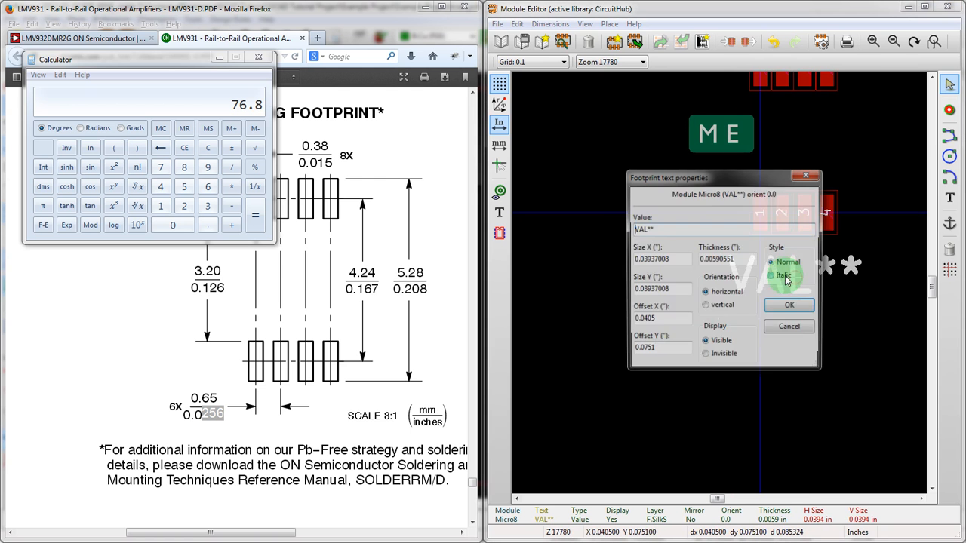
pyautogui.moveTo(648, 229); pyautogui.dragTo(578, 230)
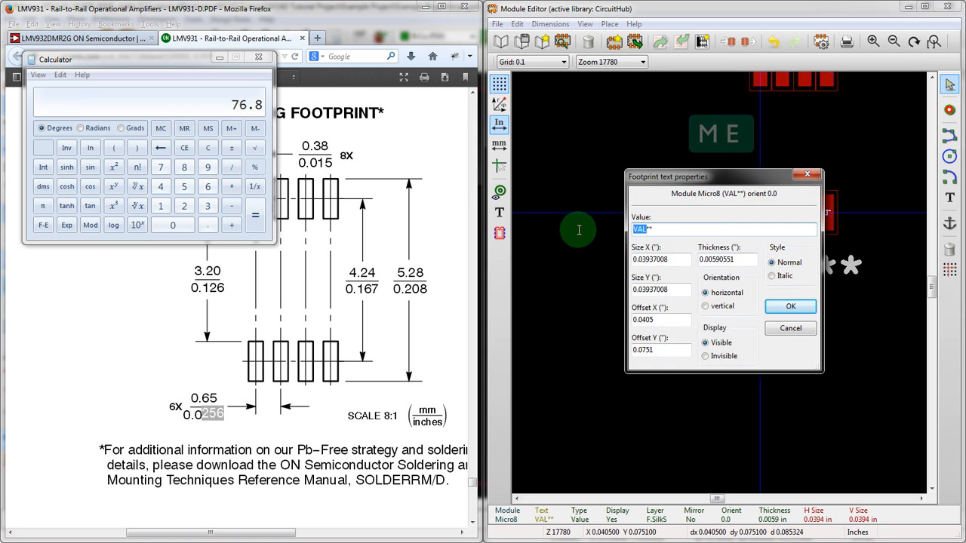
pyautogui.write('U')
pyautogui.press('Return')
# - Examine the Micro8 package drawing and dimension table in the datasheet for body dimensions D and E
pyautogui.scroll(-2, 755, 272)
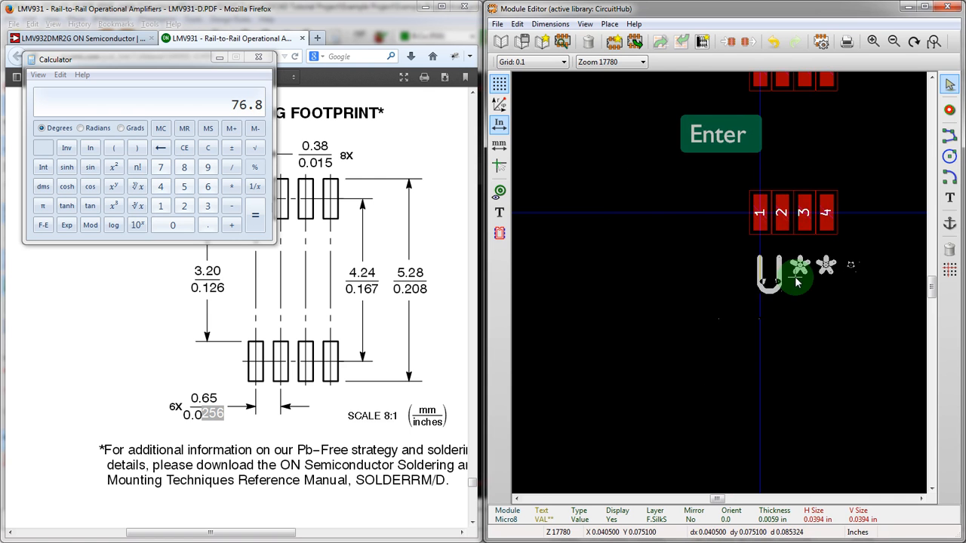
pyautogui.scroll(3, 718, 281)
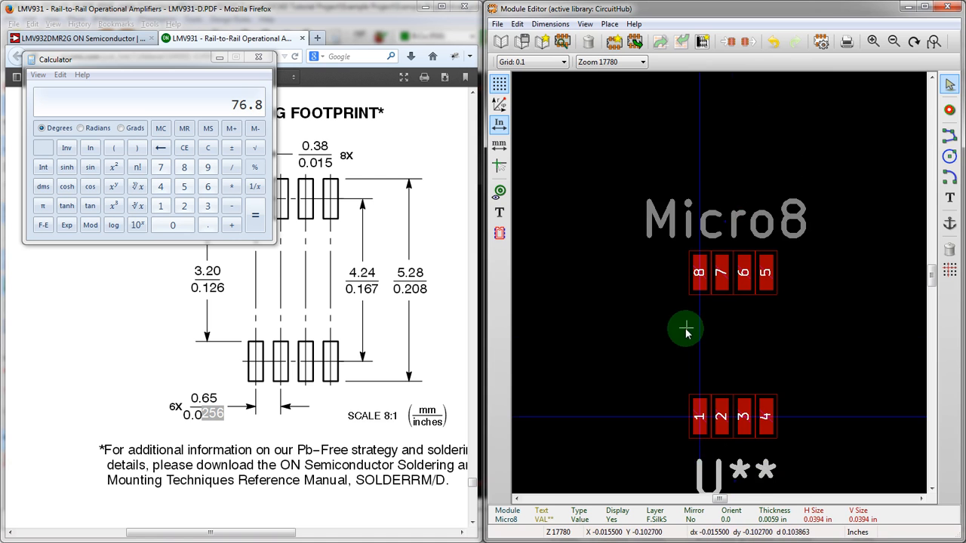
pyautogui.scroll(-1, 685, 330)
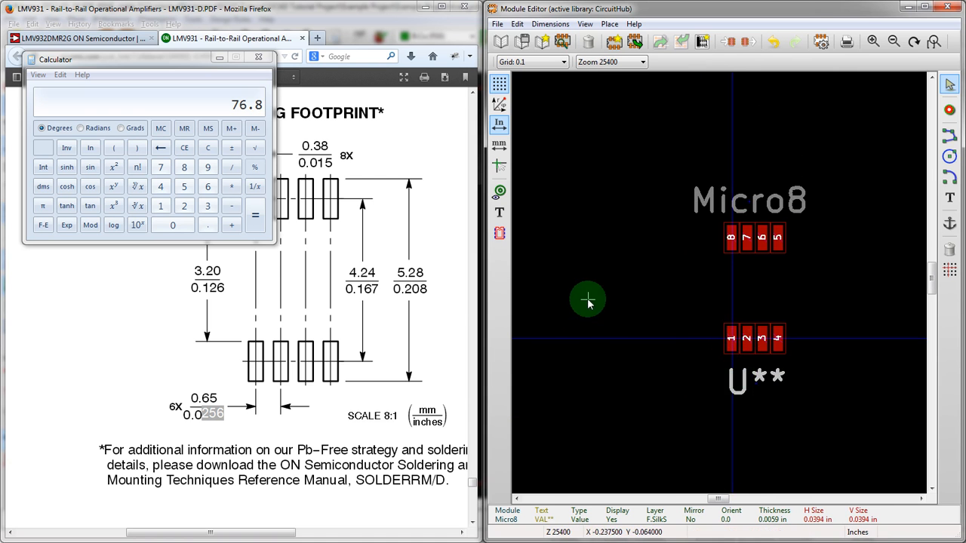
pyautogui.scroll(1, 732, 275)
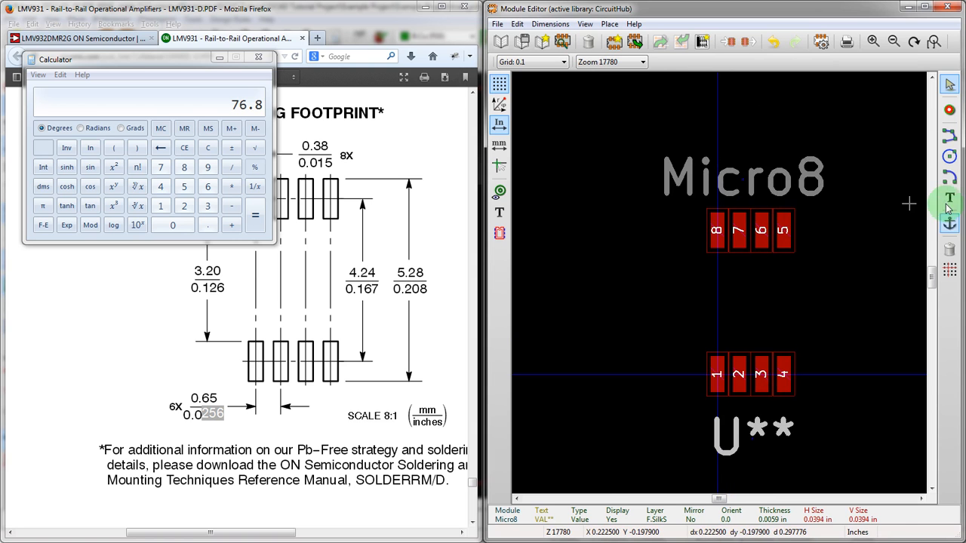
pyautogui.click(949, 136)
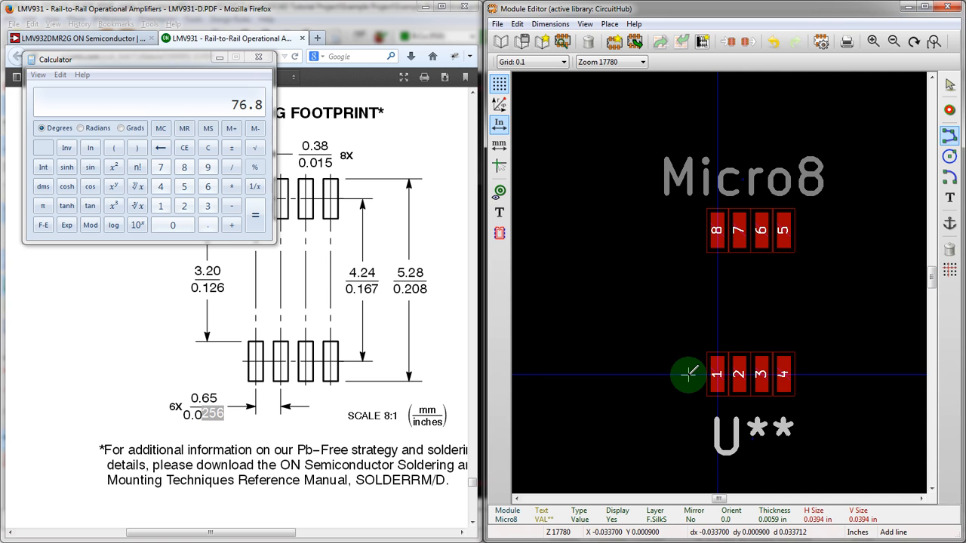
pyautogui.click(350, 32)
pyautogui.scroll(-2, 302, 377)
pyautogui.scroll(5, 257, 345)
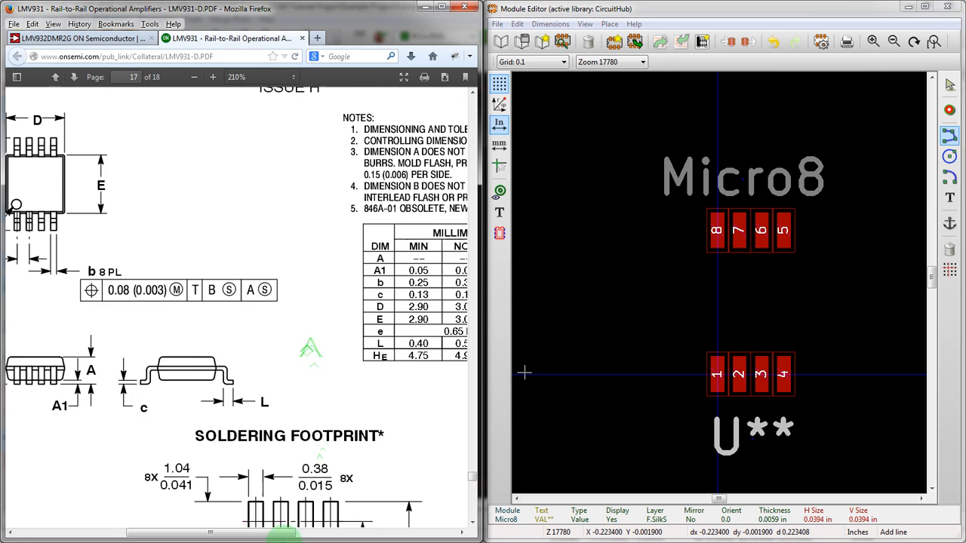
pyautogui.moveTo(263, 534); pyautogui.dragTo(157, 532)
pyautogui.scroll(4, 206, 500)
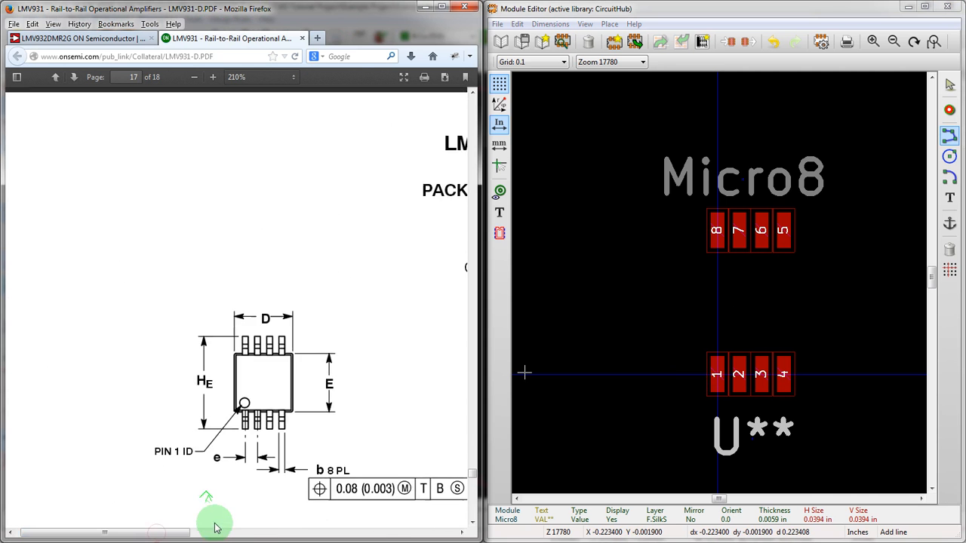
pyautogui.scroll(1, 215, 528)
pyautogui.scroll(-1, 215, 528)
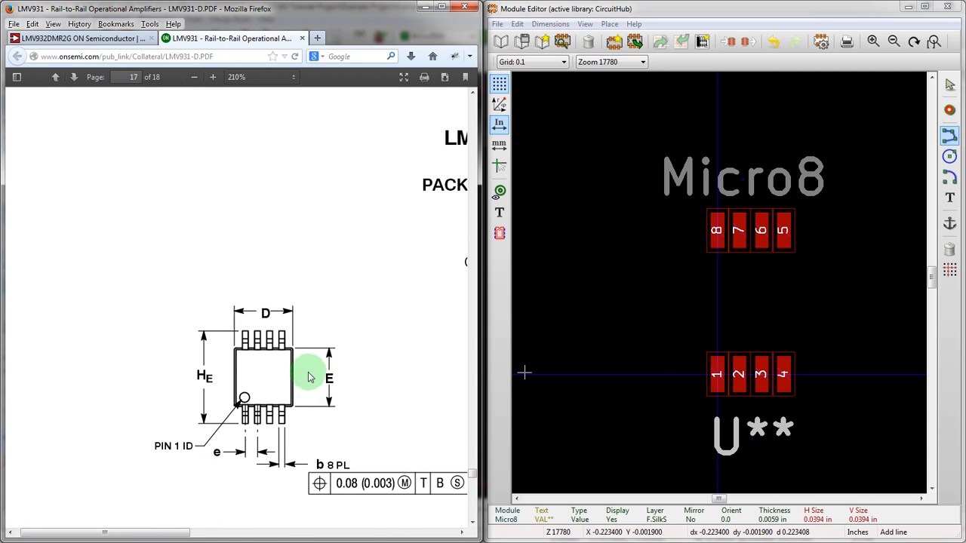
pyautogui.moveTo(162, 531); pyautogui.dragTo(356, 528)
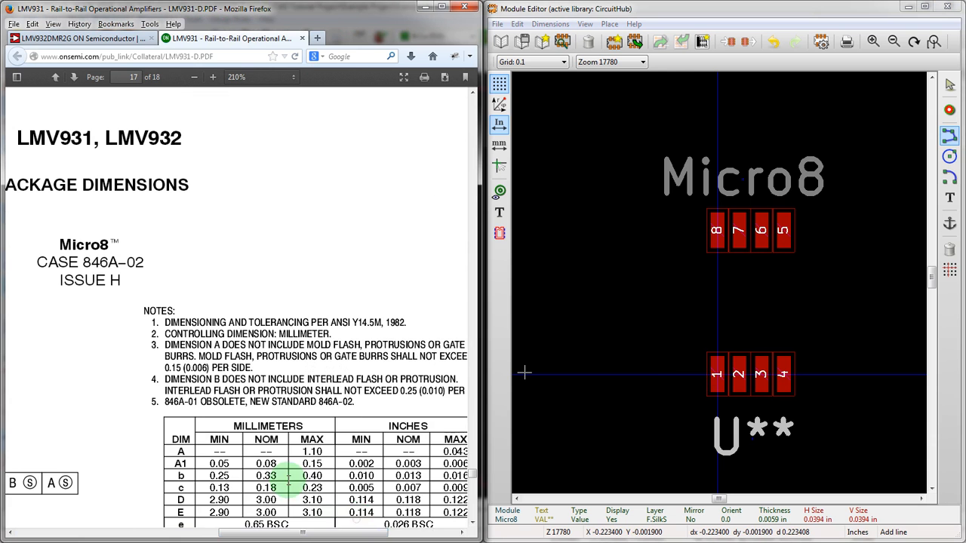
pyautogui.scroll(-1, 236, 467)
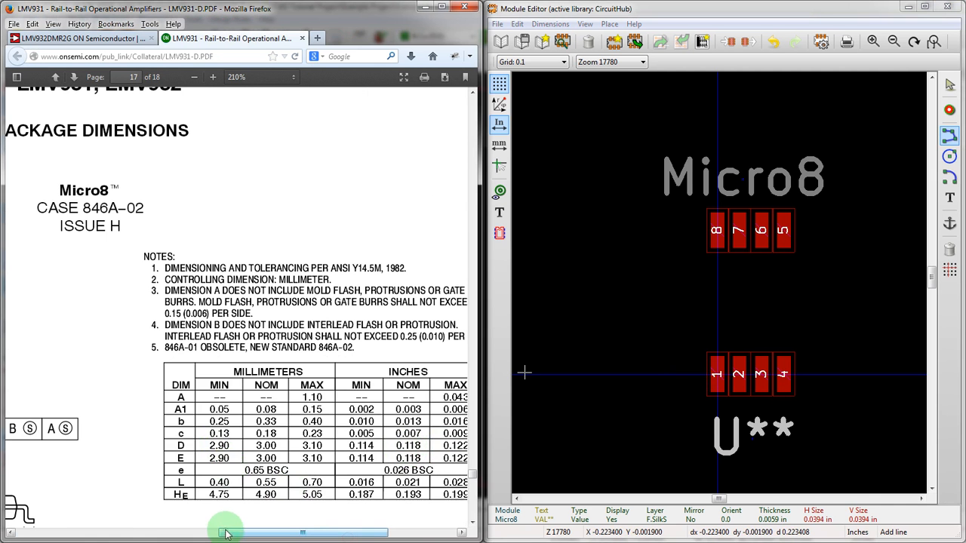
pyautogui.moveTo(226, 533)
pyautogui.mouseDown()
pyautogui.moveTo(75, 533)
pyautogui.moveTo(255, 524)
pyautogui.mouseUp()
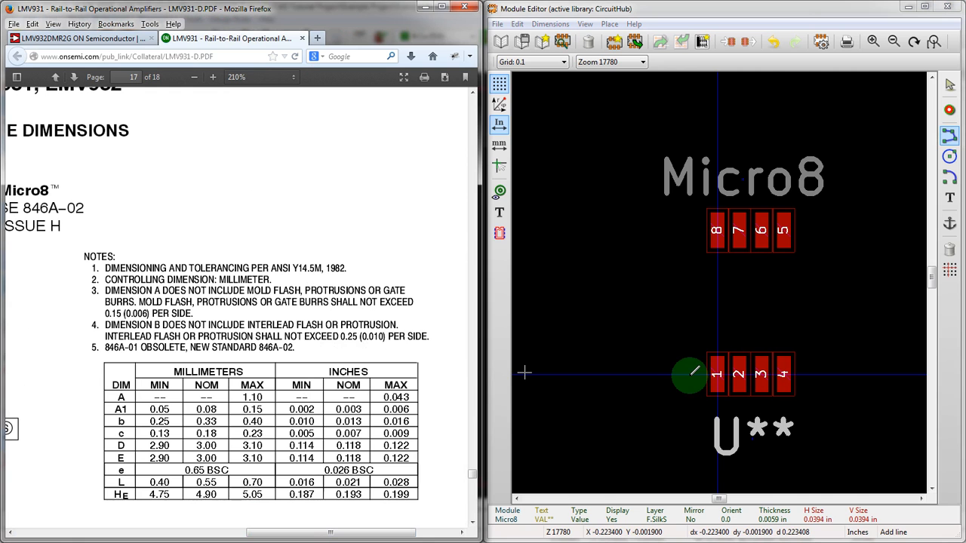
# - Try to draw a silkscreen line about 0.118 in long across the lower pad row, starting beside pad 1
pyautogui.press('space')
pyautogui.click(693, 375)
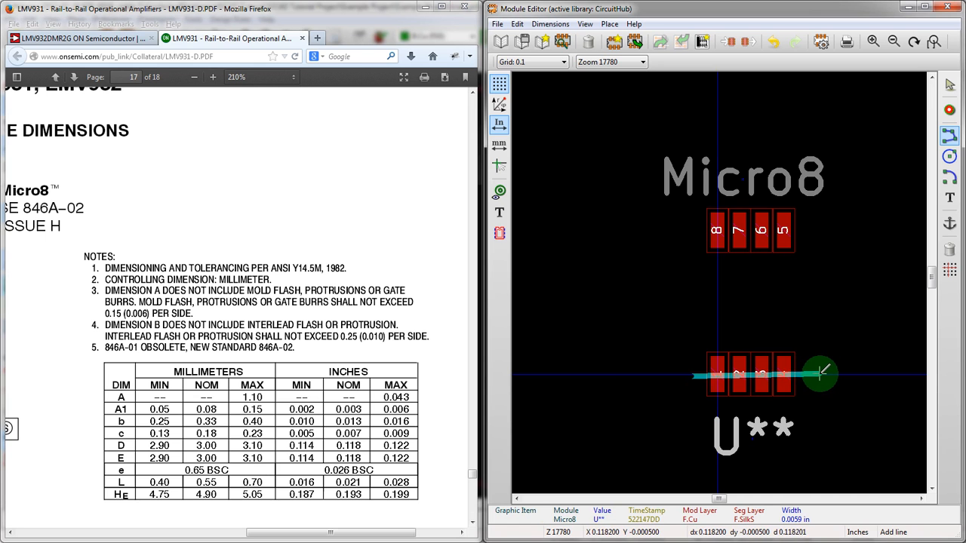
pyautogui.scroll(5, 824, 371)
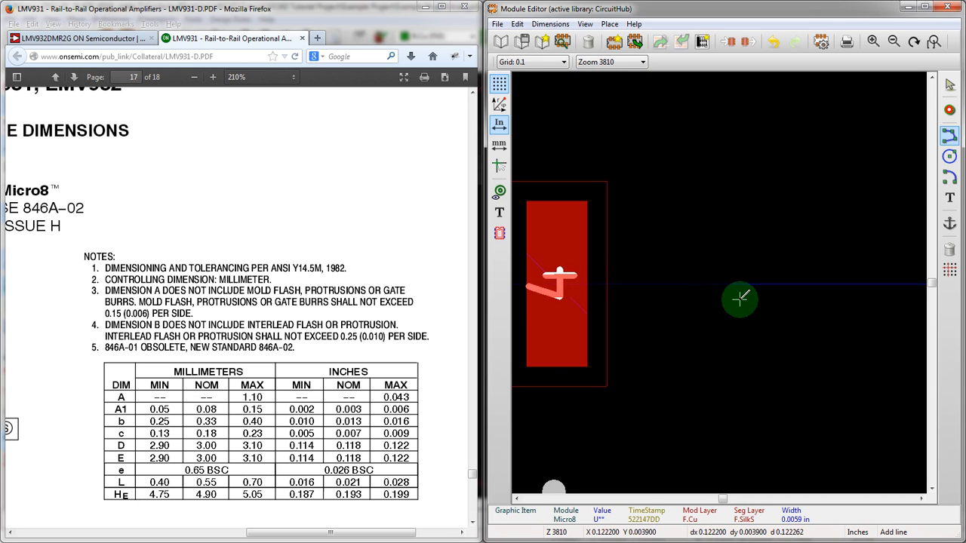
pyautogui.scroll(3, 729, 296)
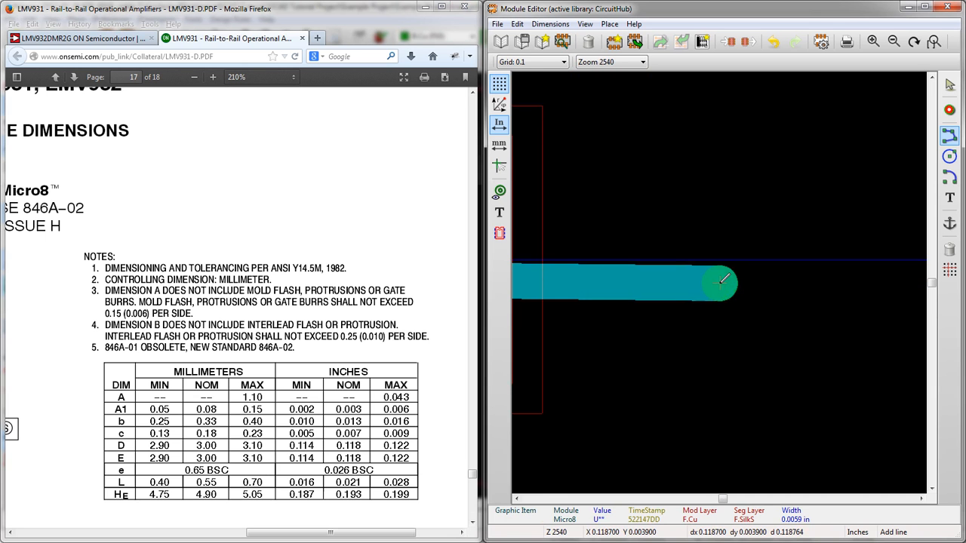
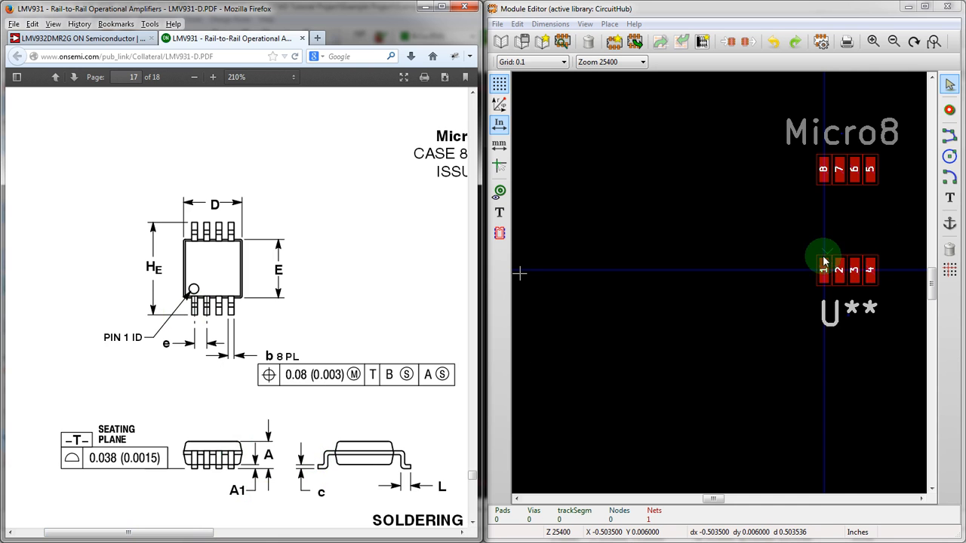
pyautogui.scroll(2, 819, 264)
pyautogui.scroll(2, 550, 297)
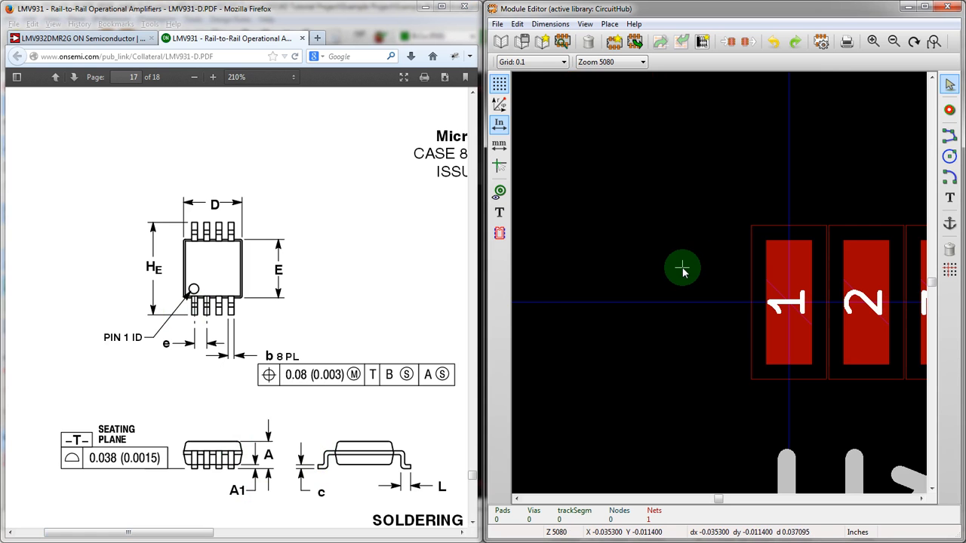
pyautogui.press('space')
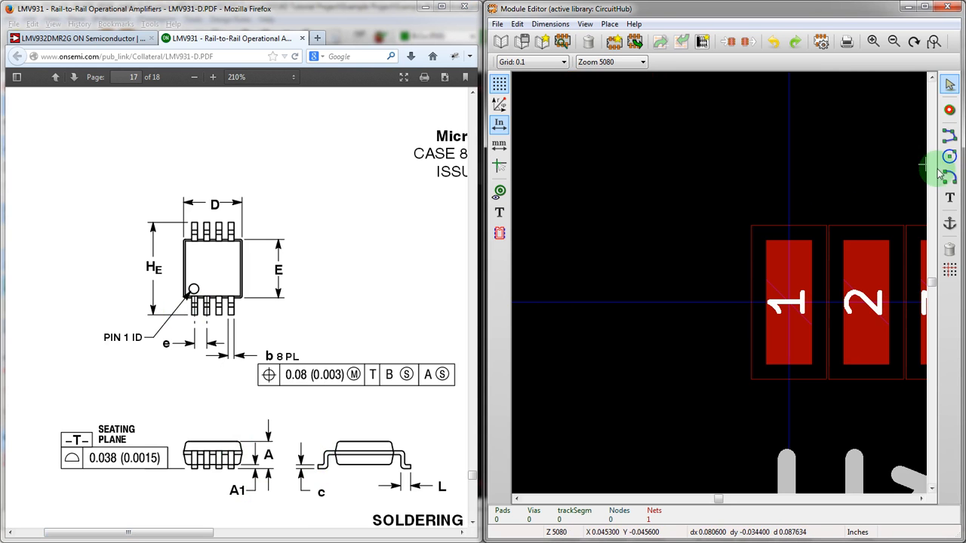
pyautogui.click(950, 134)
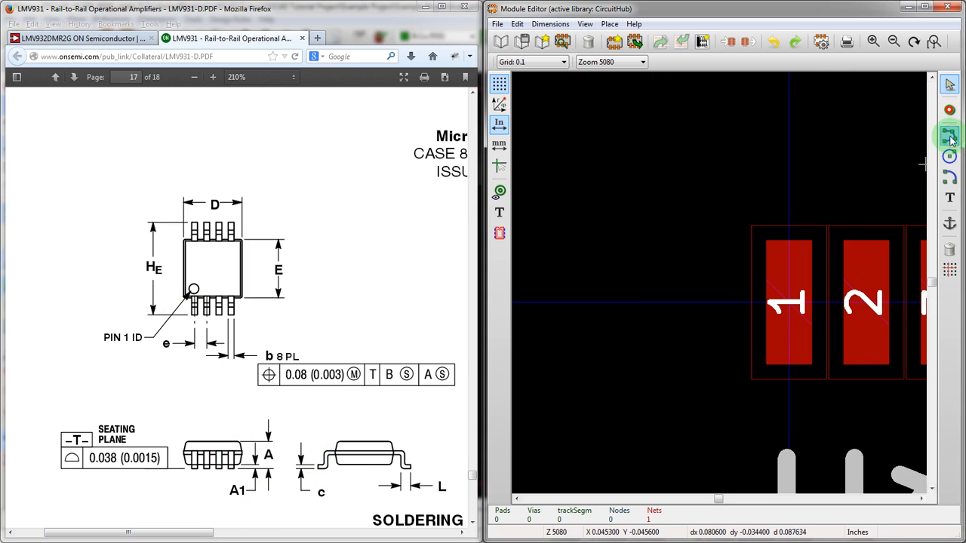
pyautogui.press('space')
pyautogui.click(681, 256)
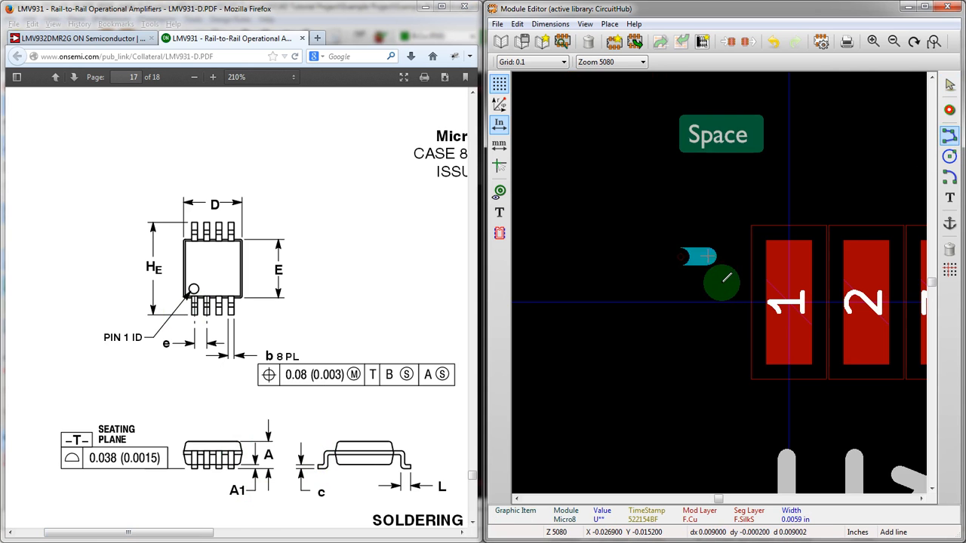
pyautogui.scroll(-4, 717, 259)
pyautogui.scroll(2, 818, 283)
pyautogui.scroll(2, 669, 274)
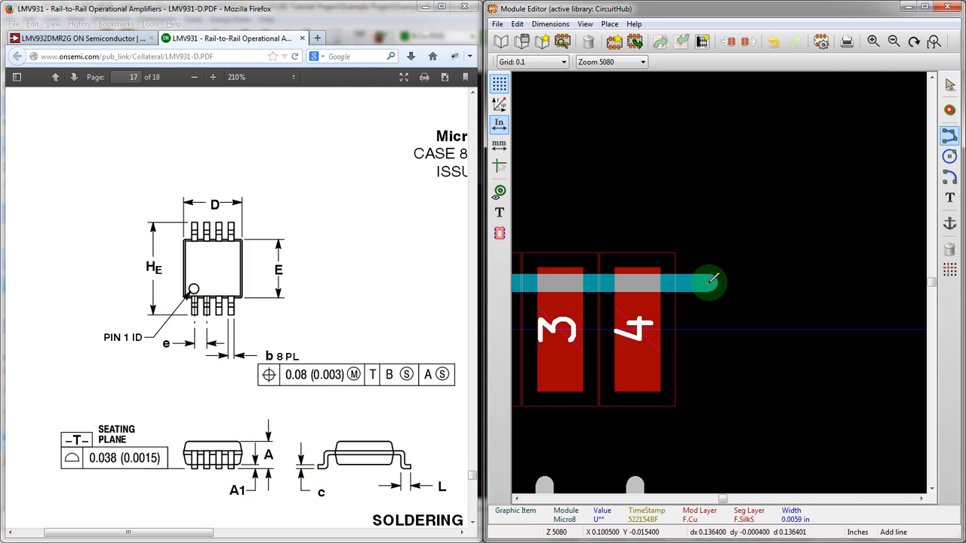
pyautogui.scroll(-2, 661, 281)
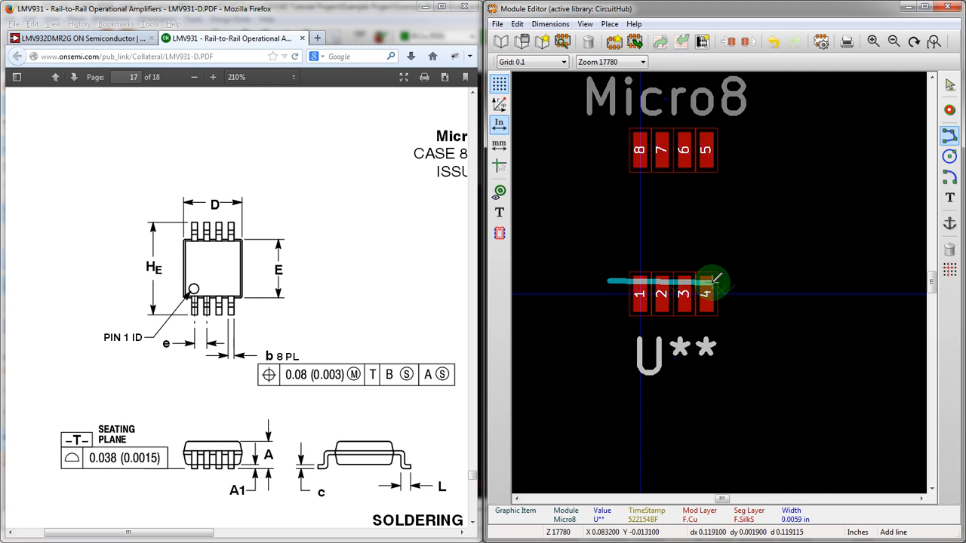
pyautogui.press('Escape')
# - Draw the body outline's lower edge 0.118 in long across pads 1 to 4, from about X -0.024 in, Y -0.0165 in
pyautogui.scroll(1, 610, 285)
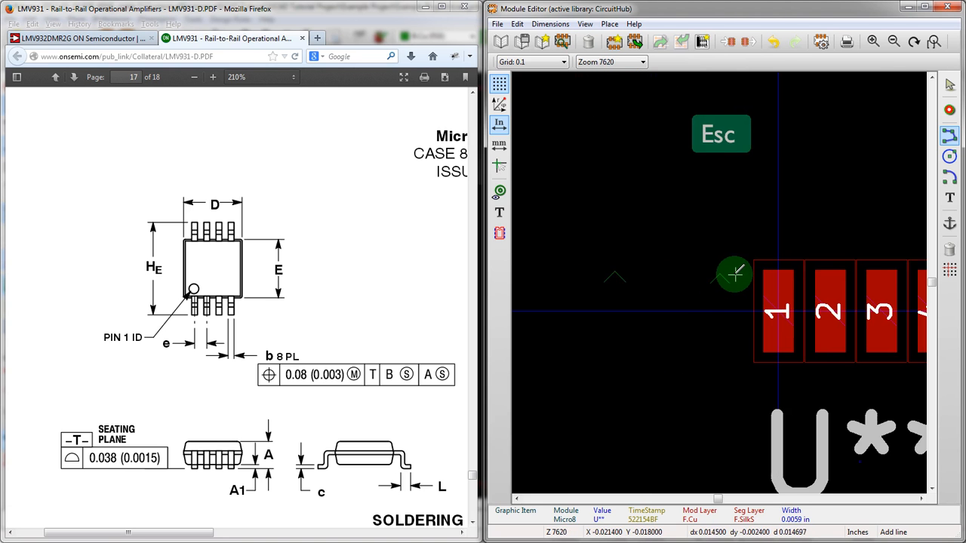
pyautogui.press('space')
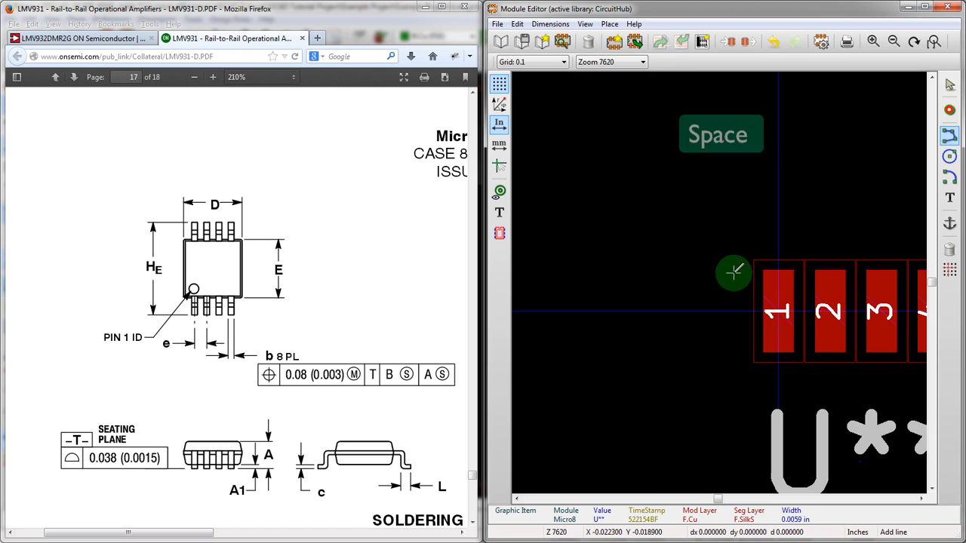
pyautogui.scroll(-3, 721, 282)
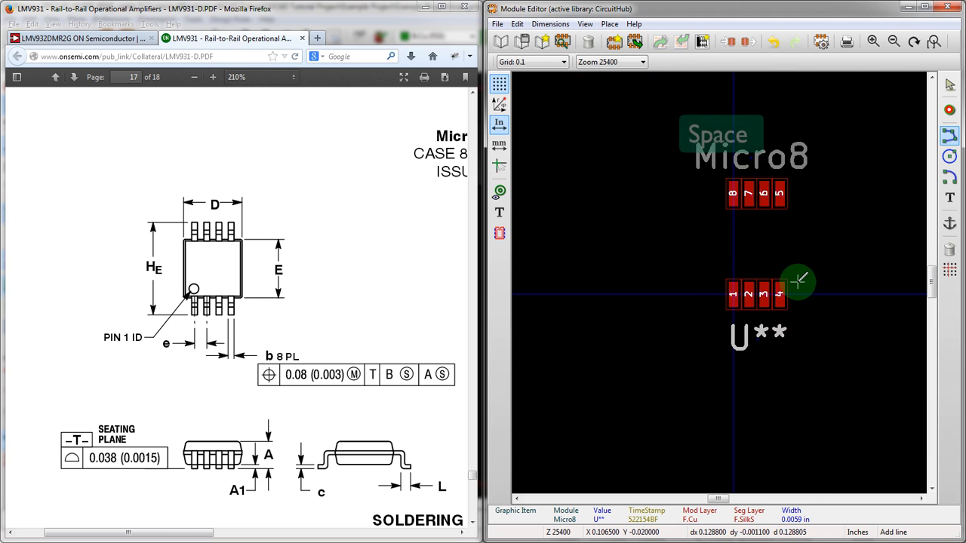
pyautogui.press('space')
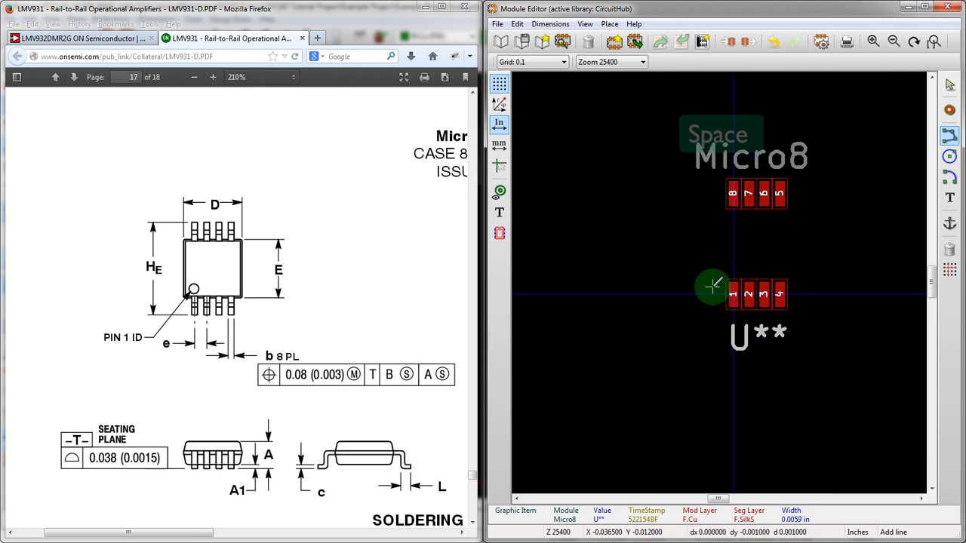
pyautogui.scroll(2, 712, 286)
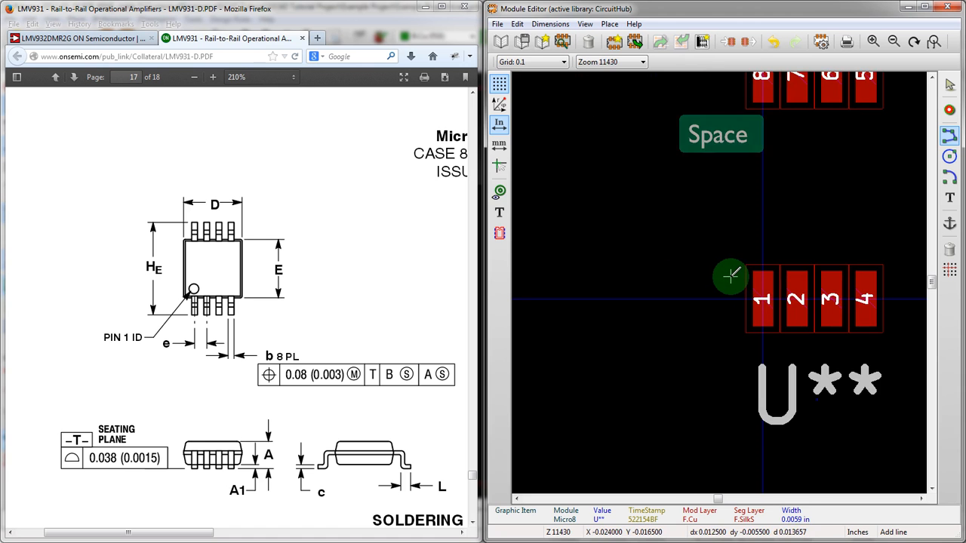
pyautogui.press('space')
pyautogui.scroll(-3, 726, 279)
pyautogui.scroll(5, 737, 282)
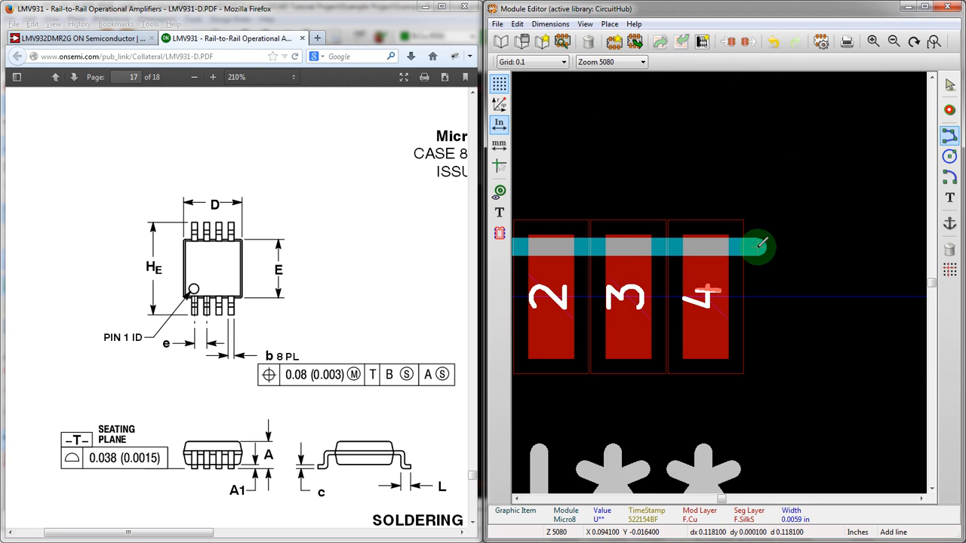
pyautogui.scroll(4, 760, 243)
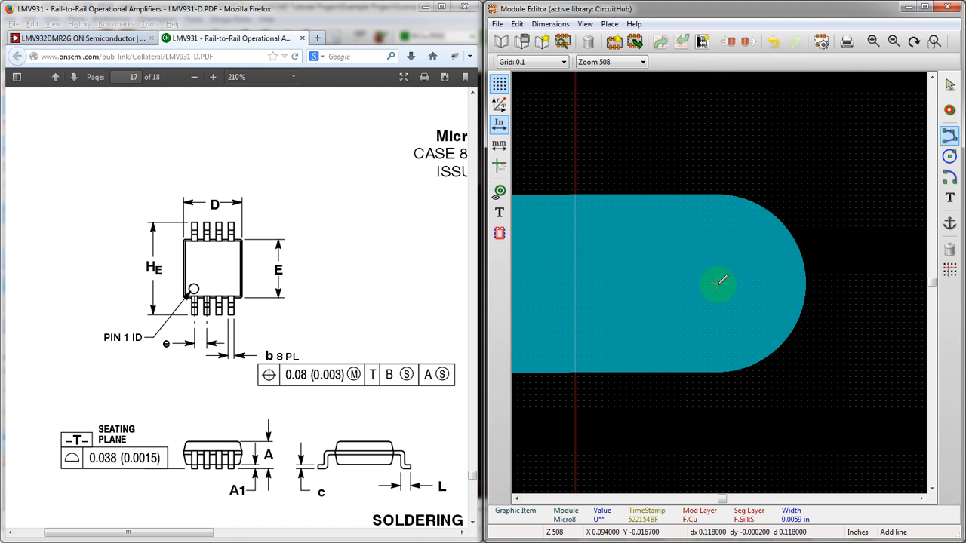
# - Draw the body outline's vertical edge from the lower edge's end beside pad 4 up to pad 5, about 0.122 in long
pyautogui.scroll(-4, 720, 285)
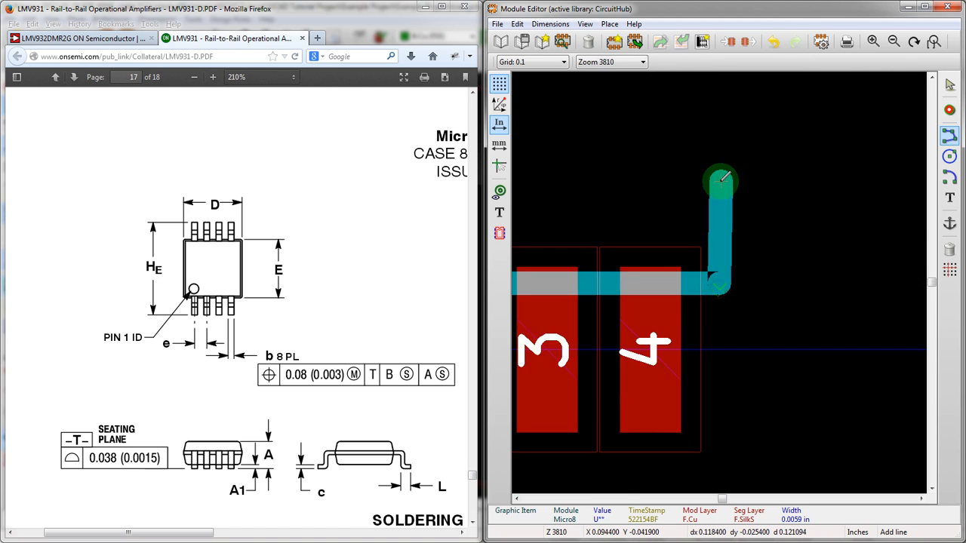
pyautogui.scroll(-2, 712, 276)
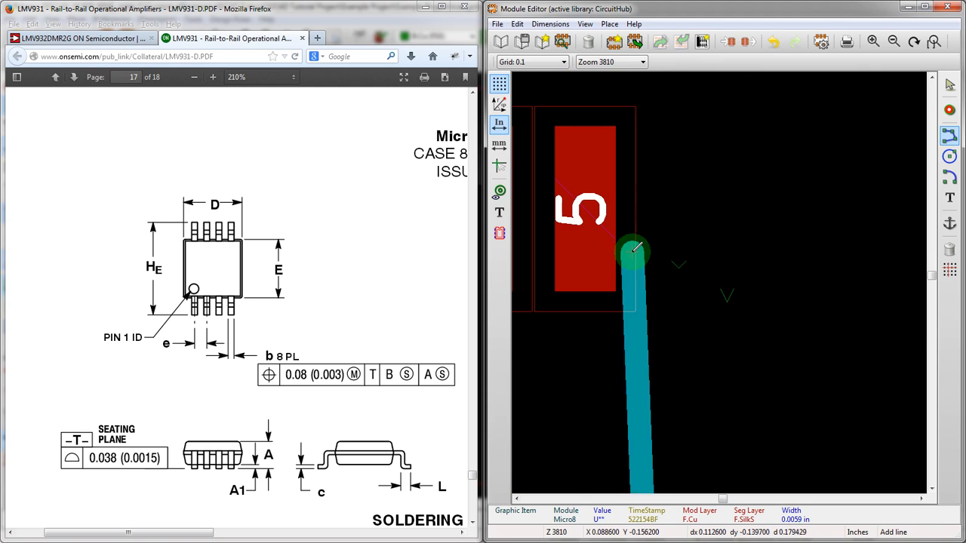
pyautogui.press('Escape')
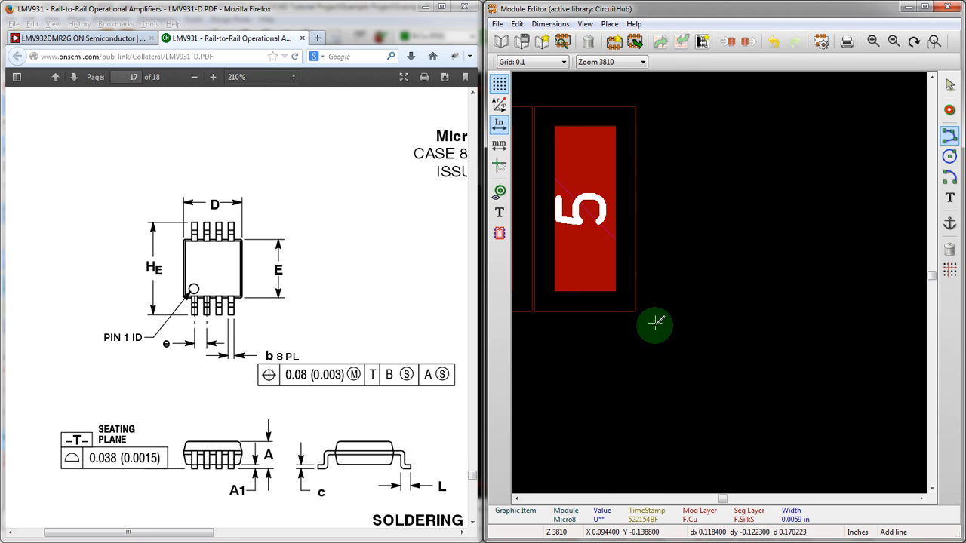
pyautogui.scroll(-2, 657, 345)
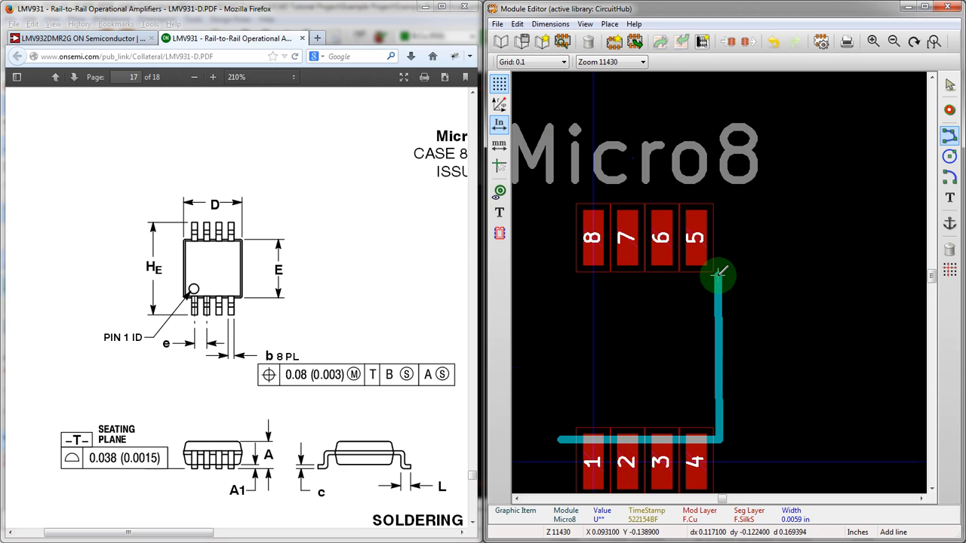
# - End the body outline's vertical edge beside pad 5 at about X 0.0943 in, Y -0.1503 in, about 0.134 in long
pyautogui.scroll(-1, 719, 273)
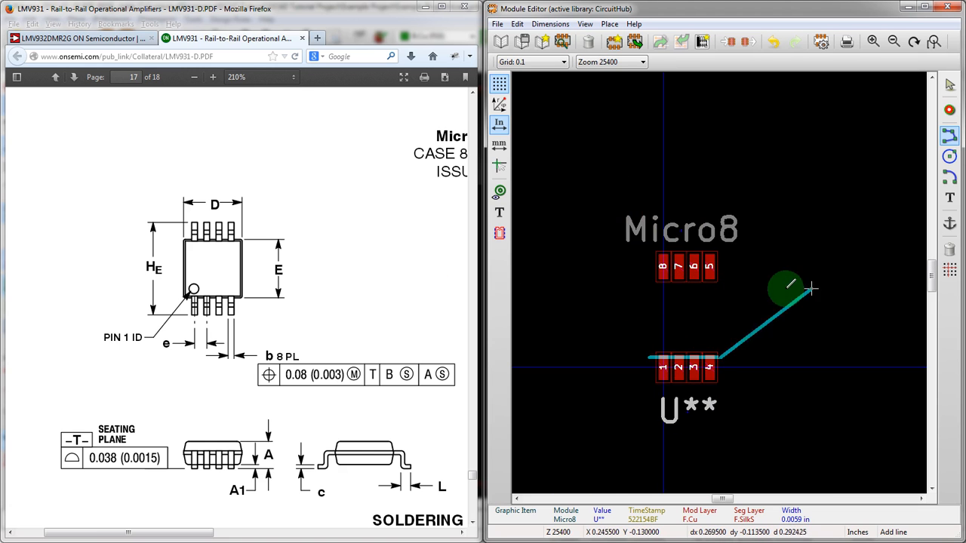
pyautogui.scroll(1, 722, 280)
pyautogui.scroll(2, 710, 274)
pyautogui.scroll(1, 709, 274)
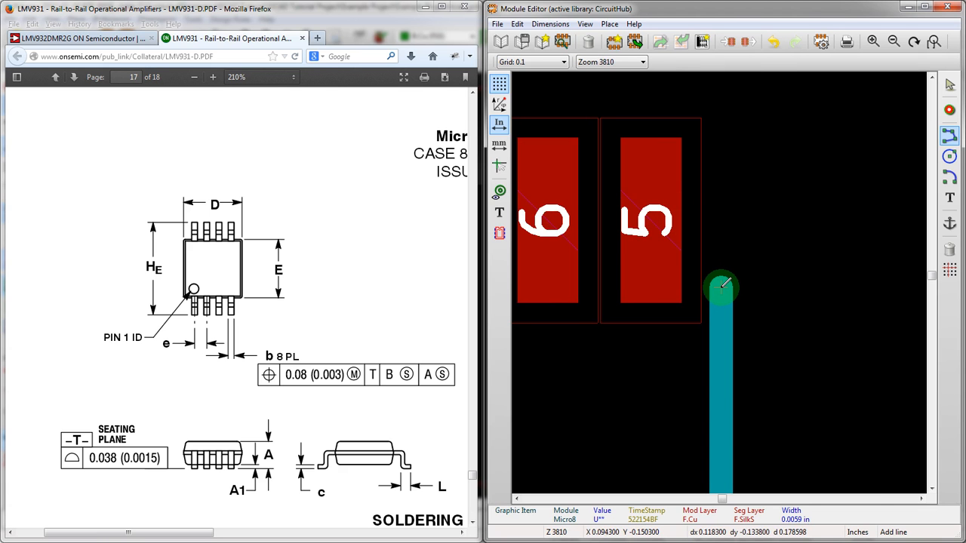
pyautogui.click(720, 288)
# - Draw the outline's upper edge across pads 5 to 8, ending beside pad 8 at X -0.024 in, Y -0.1505 in
pyautogui.scroll(-4, 593, 283)
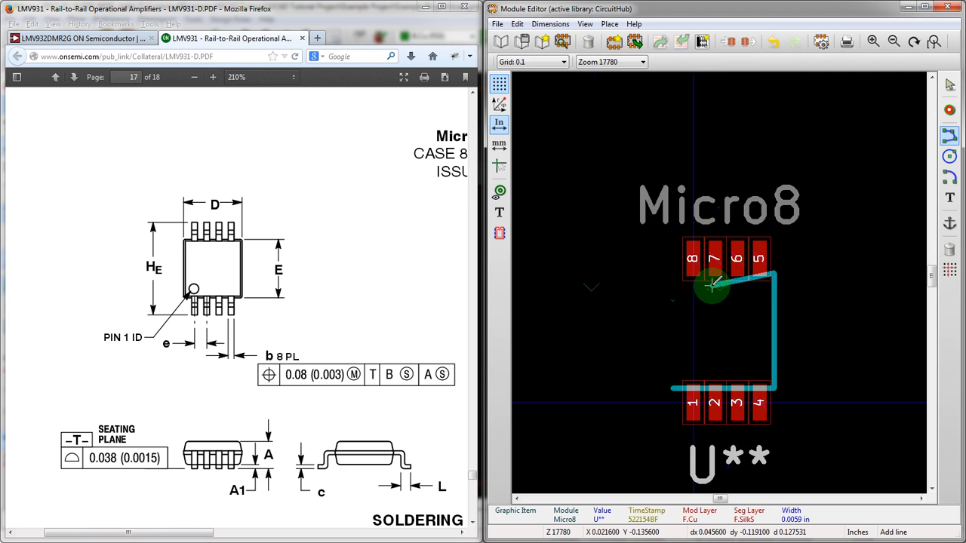
pyautogui.scroll(3, 707, 280)
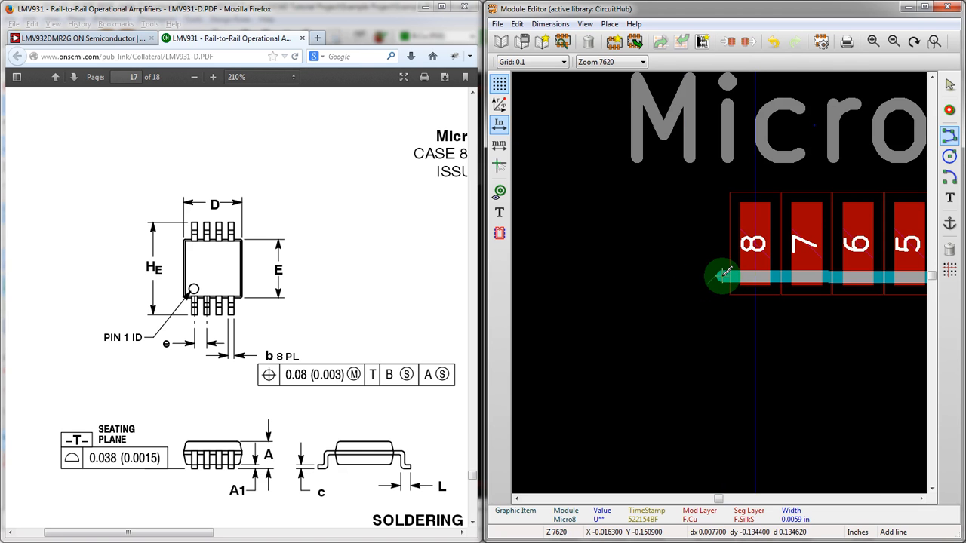
pyautogui.scroll(2, 722, 273)
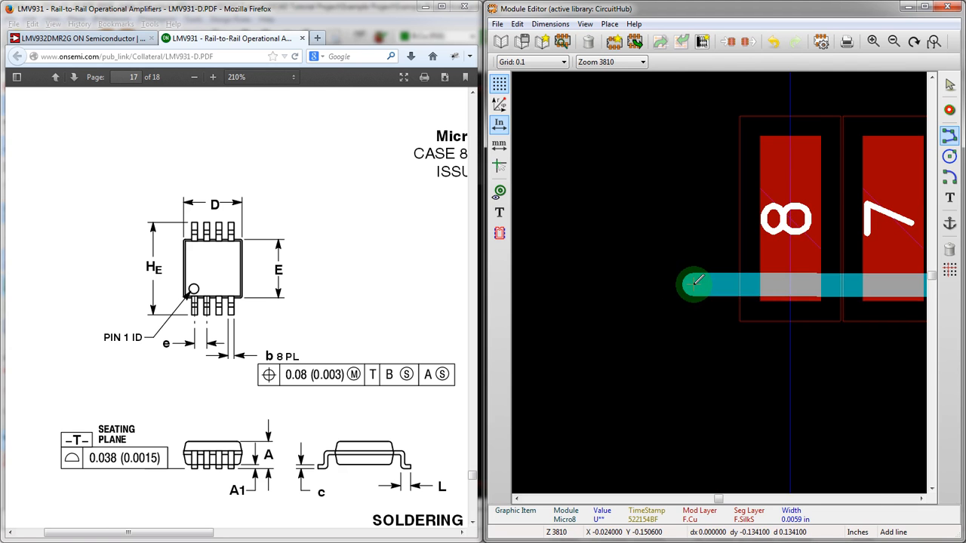
pyautogui.scroll(1, 695, 285)
pyautogui.scroll(-2, 719, 283)
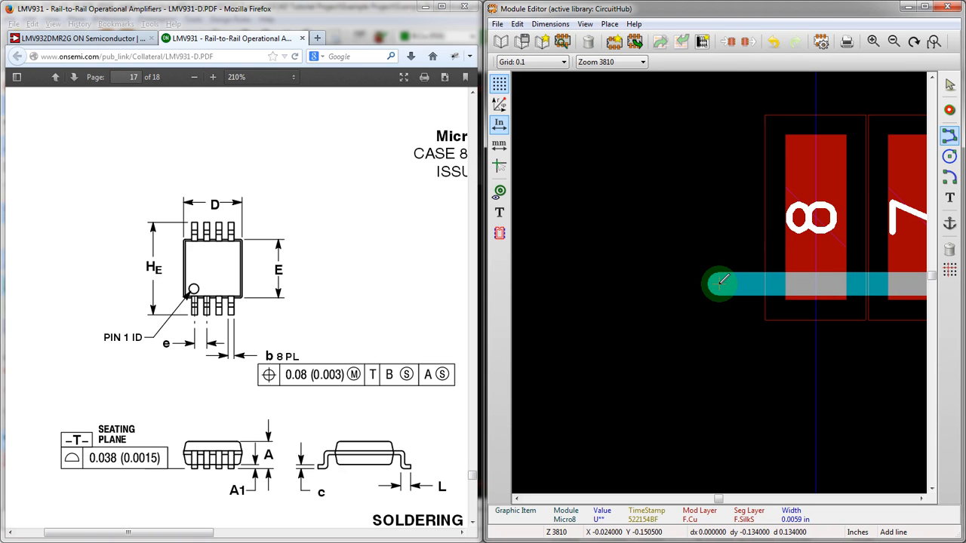
pyautogui.scroll(-2, 719, 284)
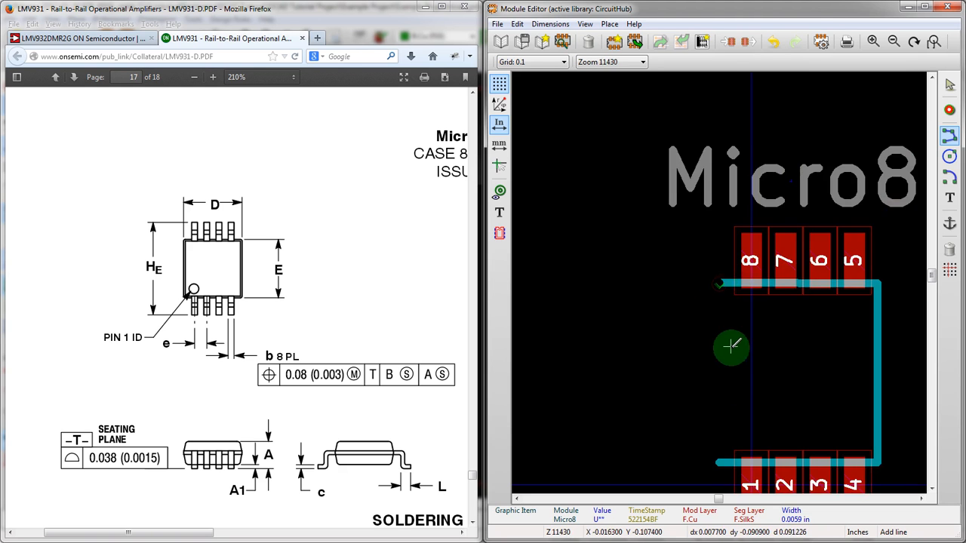
# - Close the body outline with a vertical edge from beside pad 8 to the starting corner at X -0.024 in, Y -0.0165 in
pyautogui.scroll(3, 732, 460)
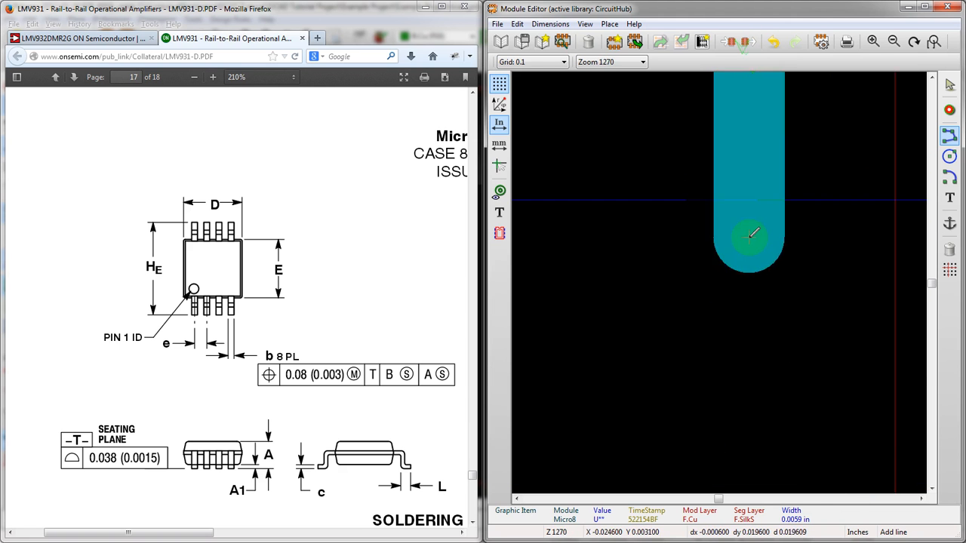
pyautogui.scroll(-4, 753, 232)
pyautogui.scroll(5, 722, 261)
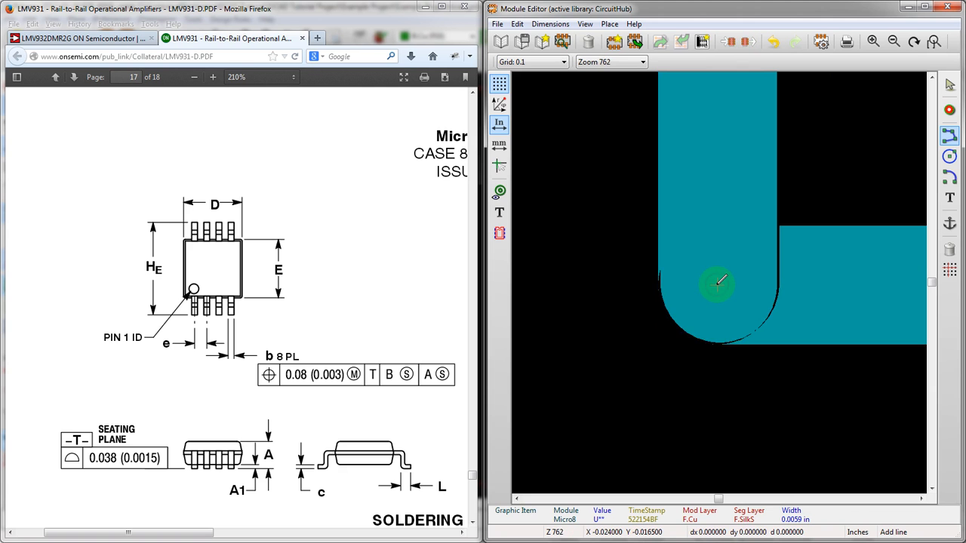
pyautogui.scroll(-3, 720, 282)
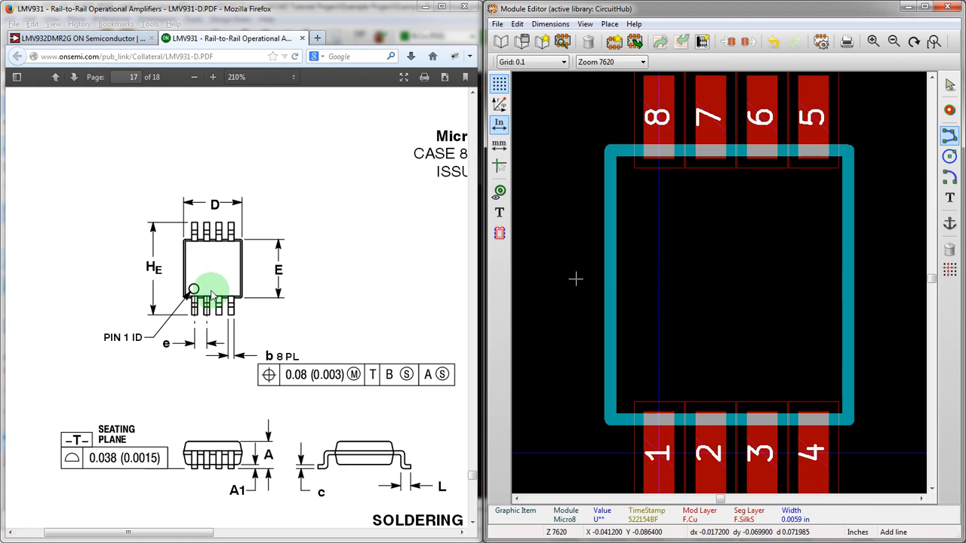
# - Draw a small pin 1 marker circle inside the body outline, centred just above pad 1
pyautogui.click(949, 156)
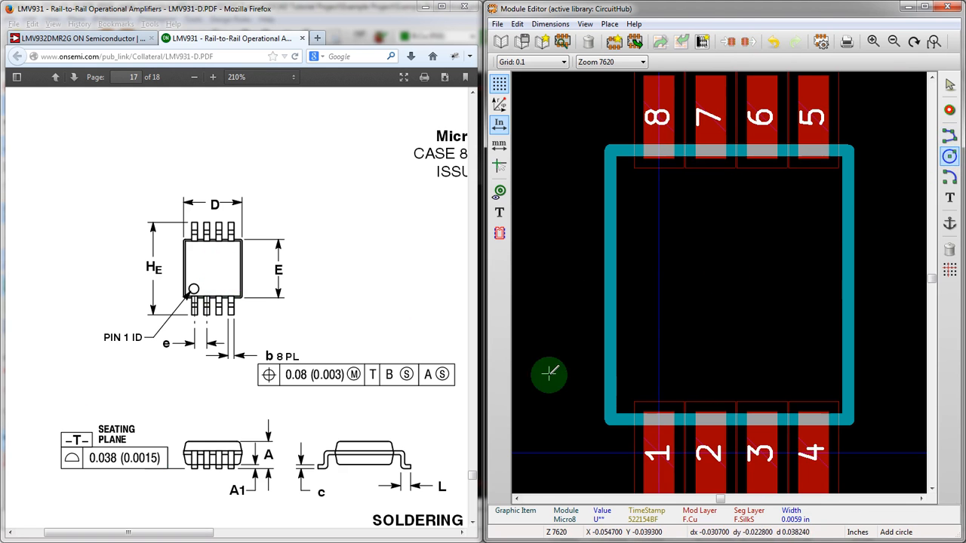
pyautogui.press('Escape')
pyautogui.click(658, 363)
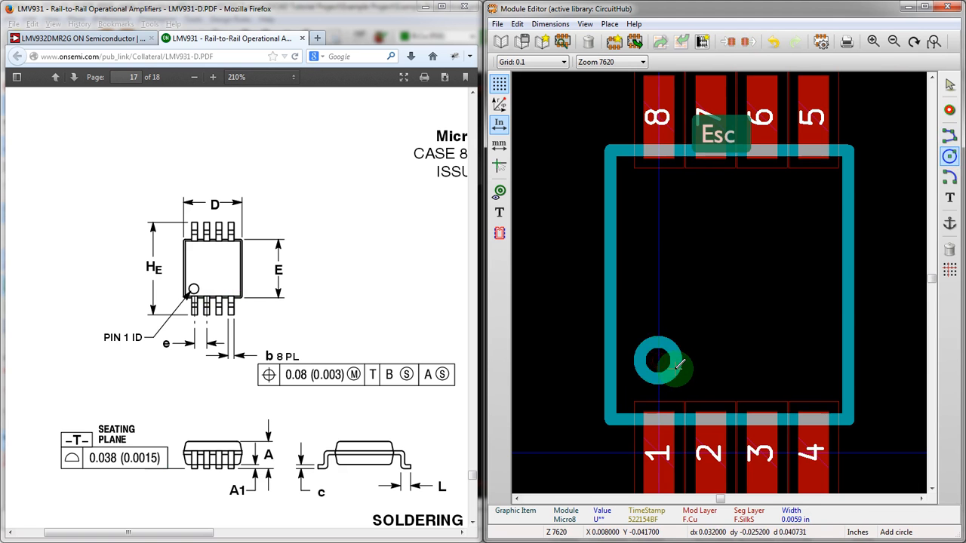
pyautogui.click(684, 368)
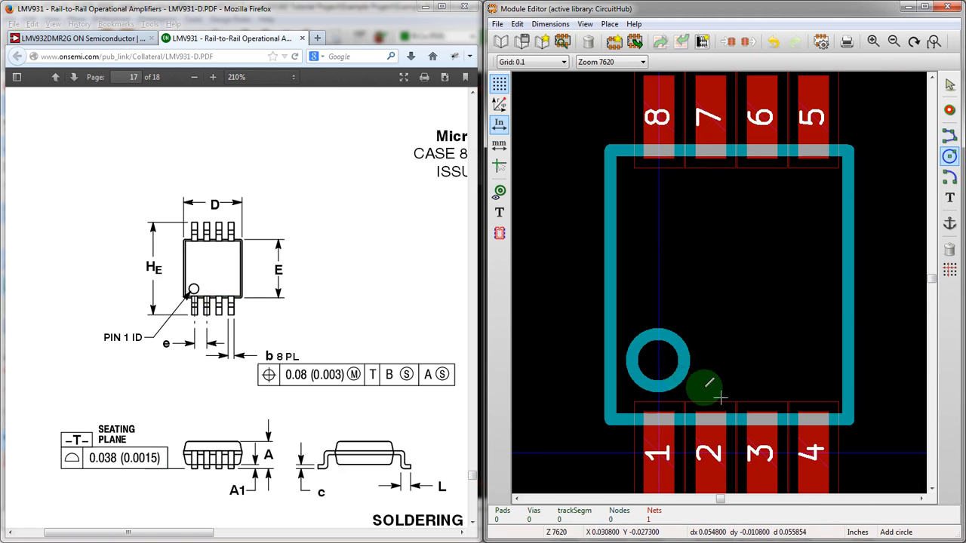
# - Examine the complete footprint at several magnifications, including its pads, body outline, pin 1 circle and both texts
pyautogui.scroll(-2, 718, 281)
pyautogui.scroll(2, 723, 278)
pyautogui.scroll(-4, 724, 287)
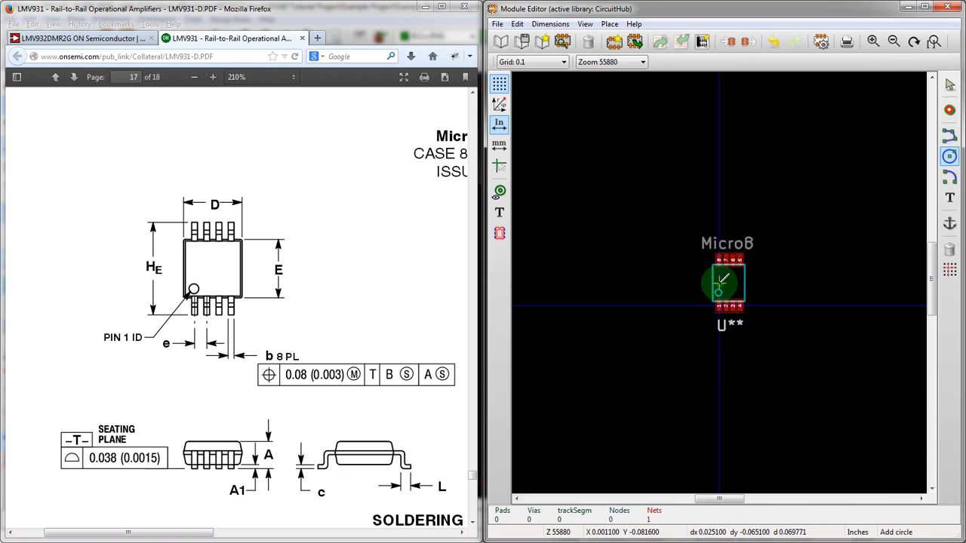
pyautogui.scroll(4, 723, 277)
pyautogui.scroll(-2, 719, 279)
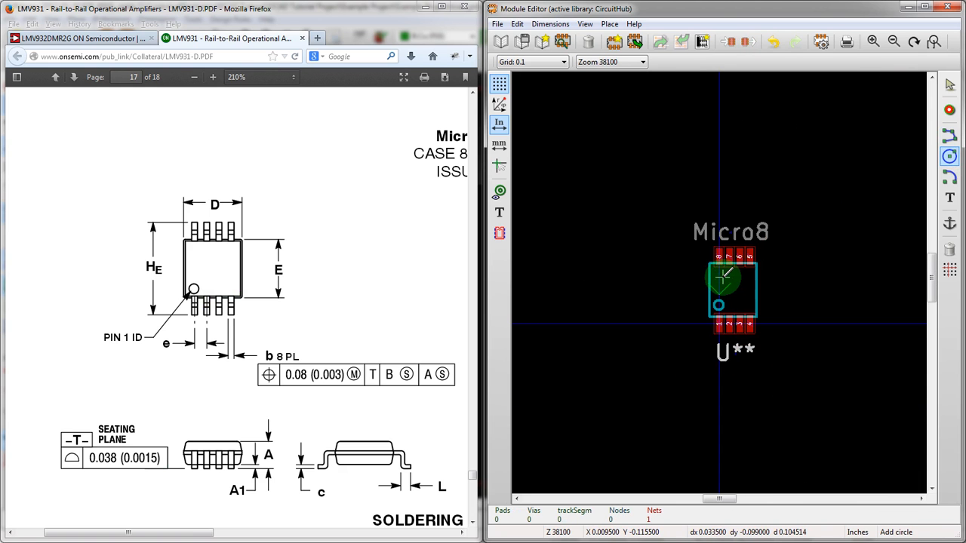
pyautogui.scroll(2, 723, 276)
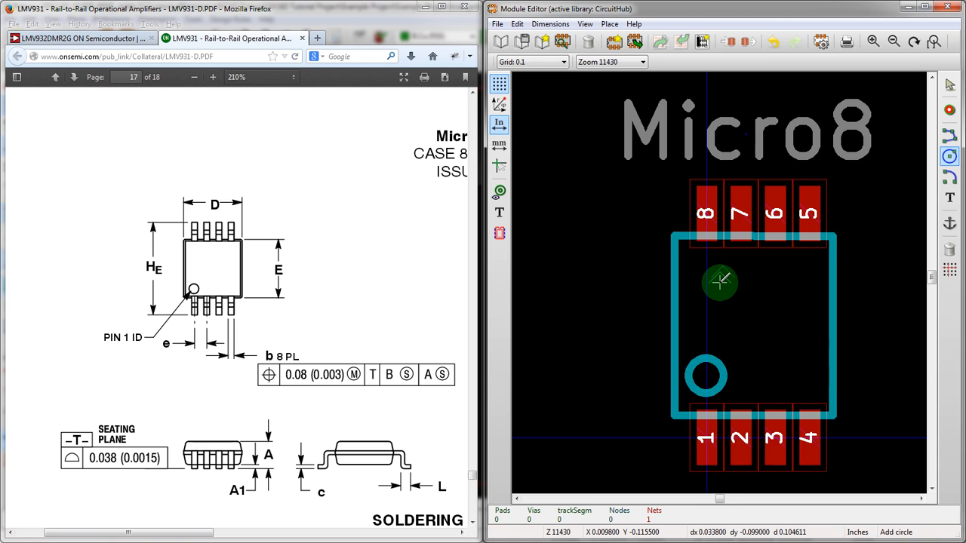
pyautogui.scroll(-3, 720, 281)
pyautogui.scroll(3, 721, 280)
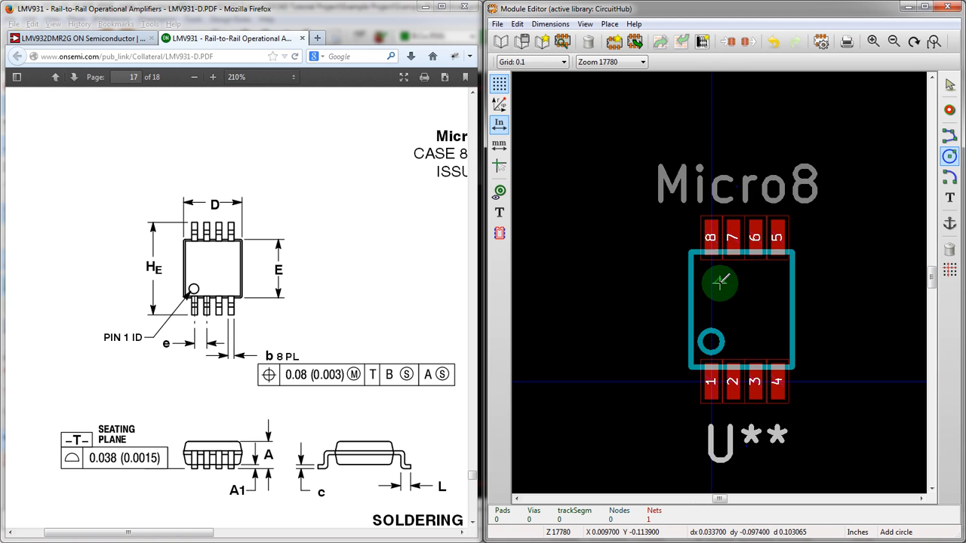
pyautogui.scroll(-3, 722, 282)
pyautogui.scroll(2, 722, 282)
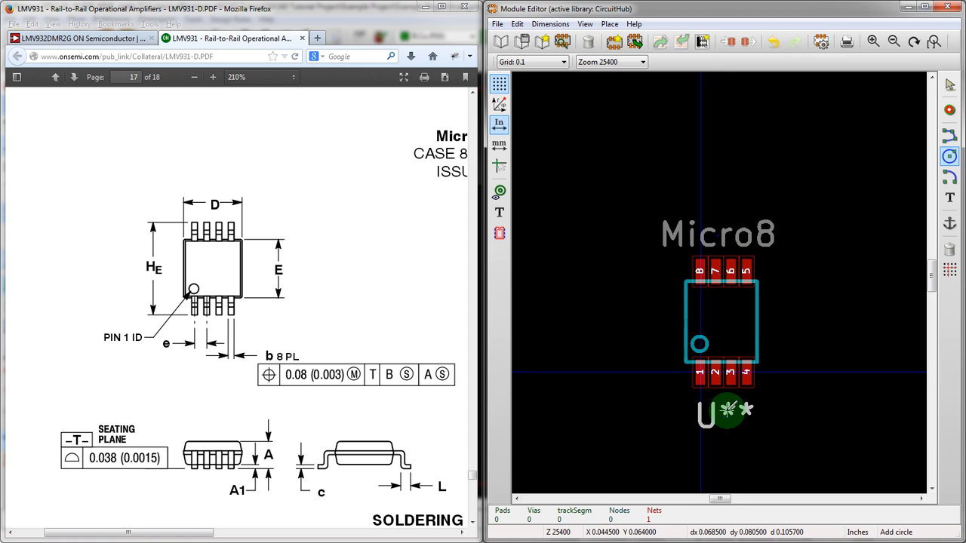
pyautogui.scroll(-2, 725, 282)
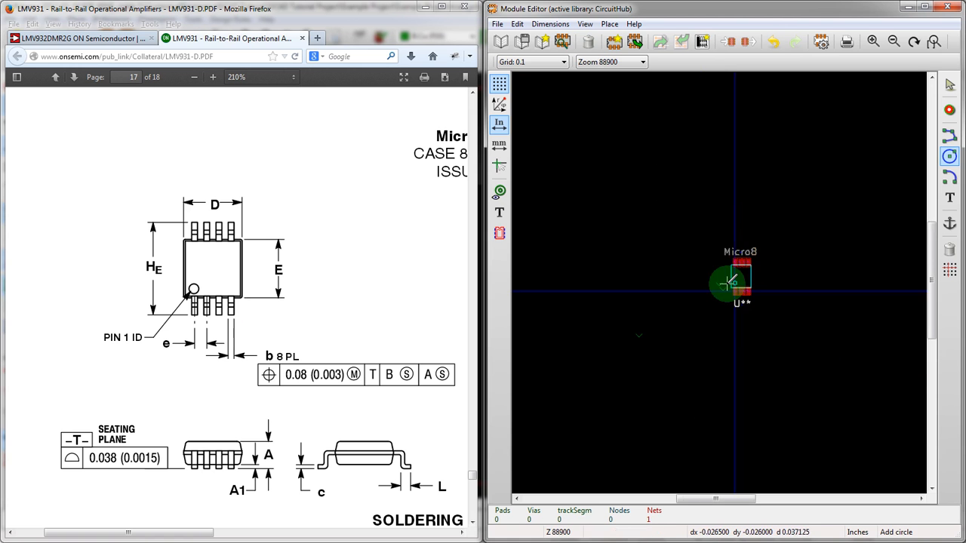
pyautogui.scroll(4, 742, 213)
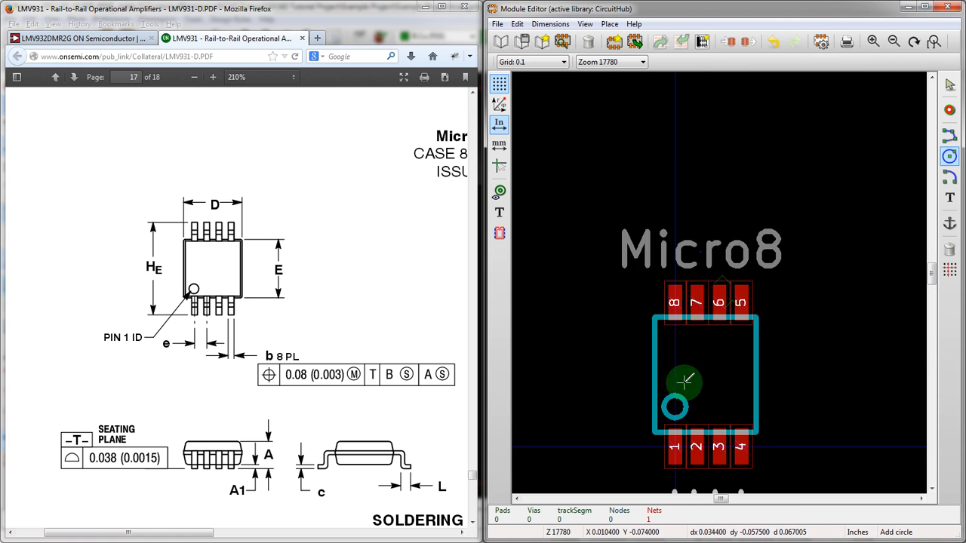
pyautogui.scroll(-1, 725, 283)
pyautogui.scroll(1, 724, 275)
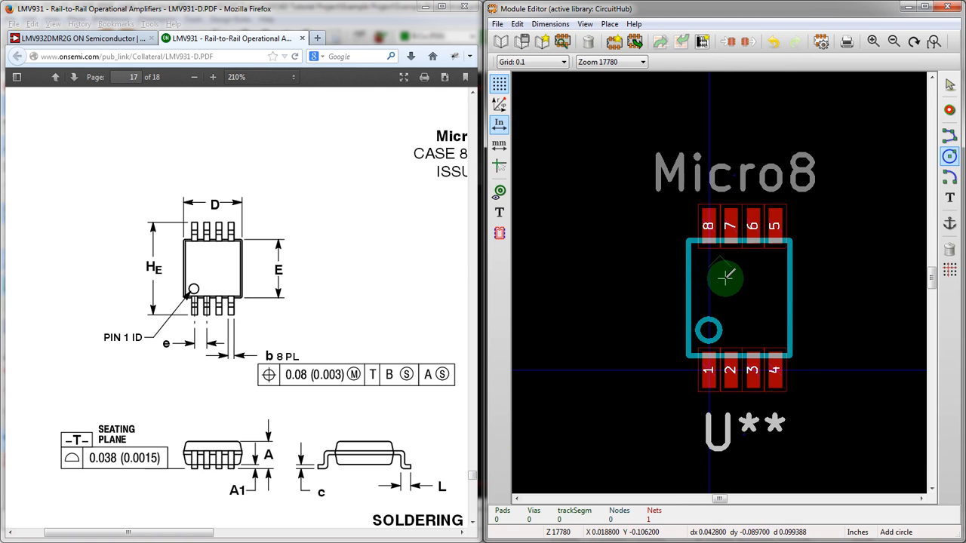
# - Save the footprint to the active CircuitHub library under the name Micro8
pyautogui.click(523, 43)
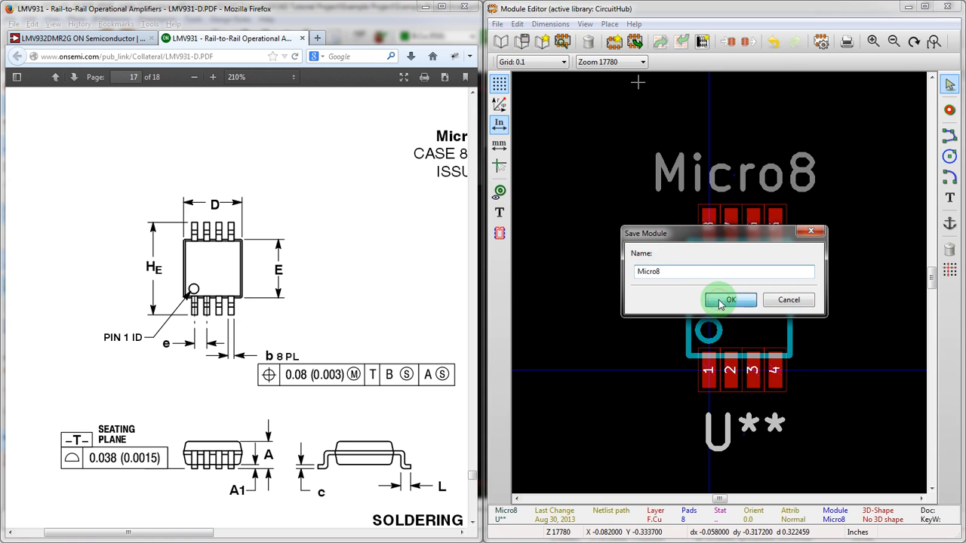
pyautogui.click(721, 300)
pyautogui.scroll(-2, 721, 287)
pyautogui.scroll(2, 728, 227)
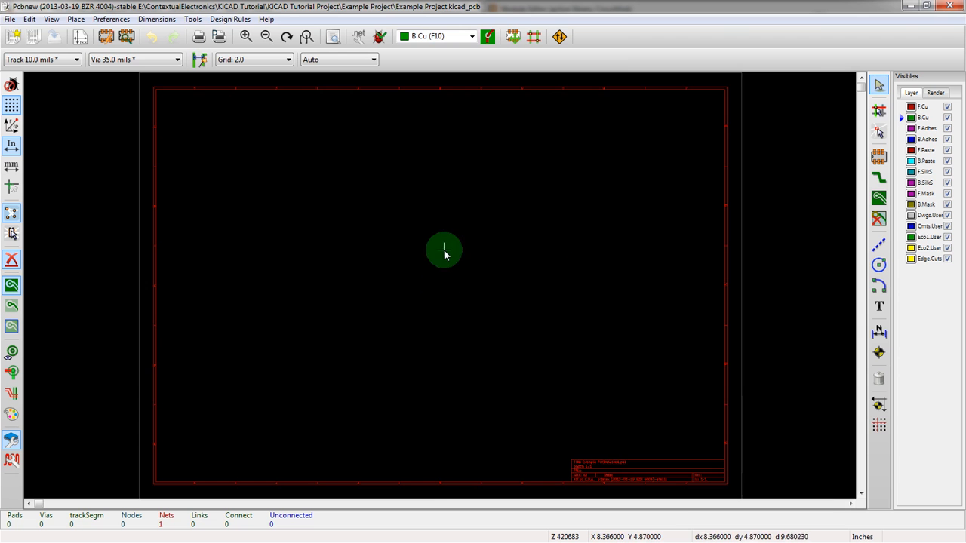
# - In Pcbnew, find the Micro8 module by filtering the full module list for "micro", and place it on the board sheet
pyautogui.scroll(-2, 441, 285)
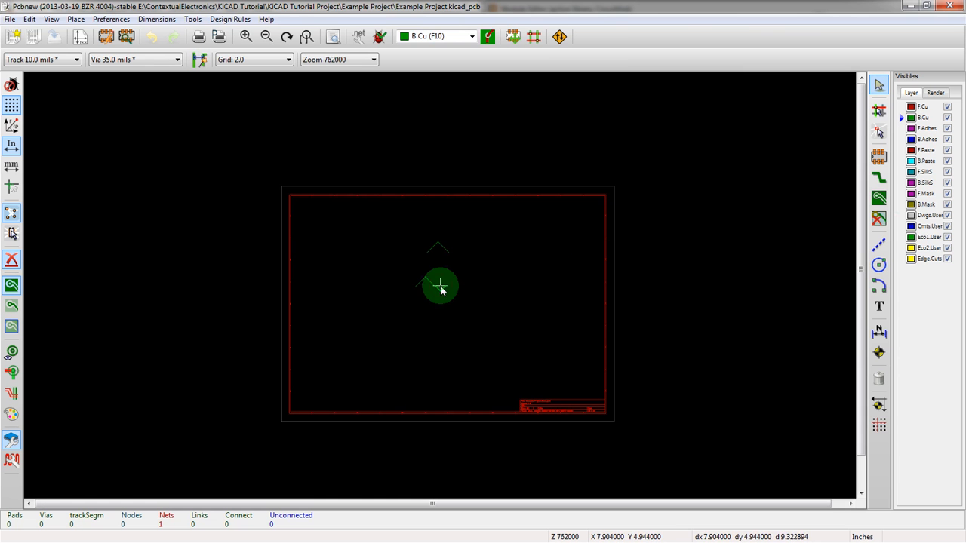
pyautogui.click(878, 156)
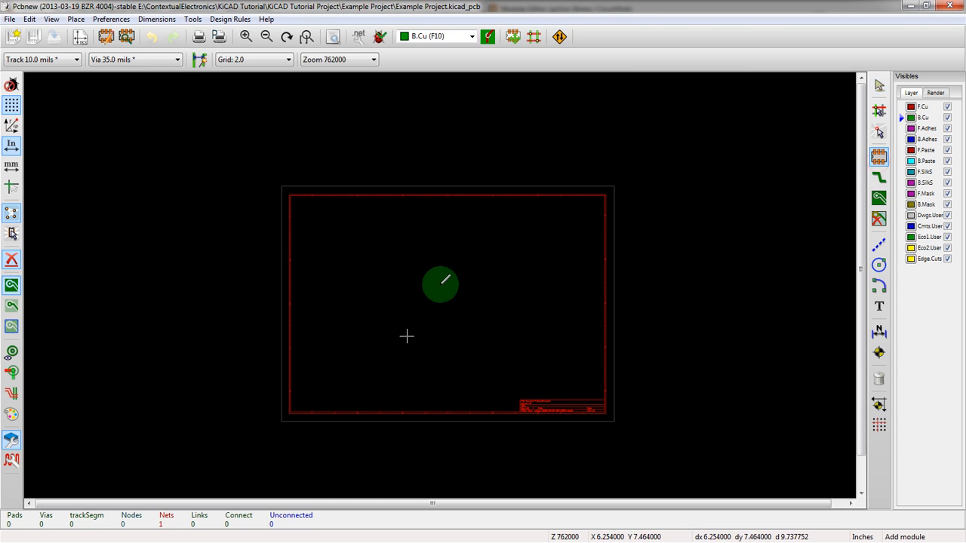
pyautogui.click(441, 285)
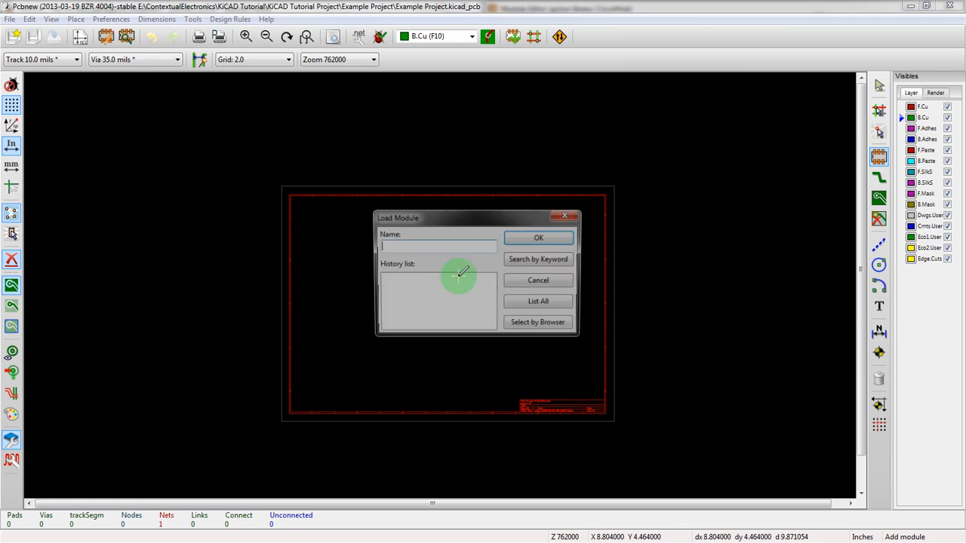
pyautogui.click(533, 301)
pyautogui.write('m')
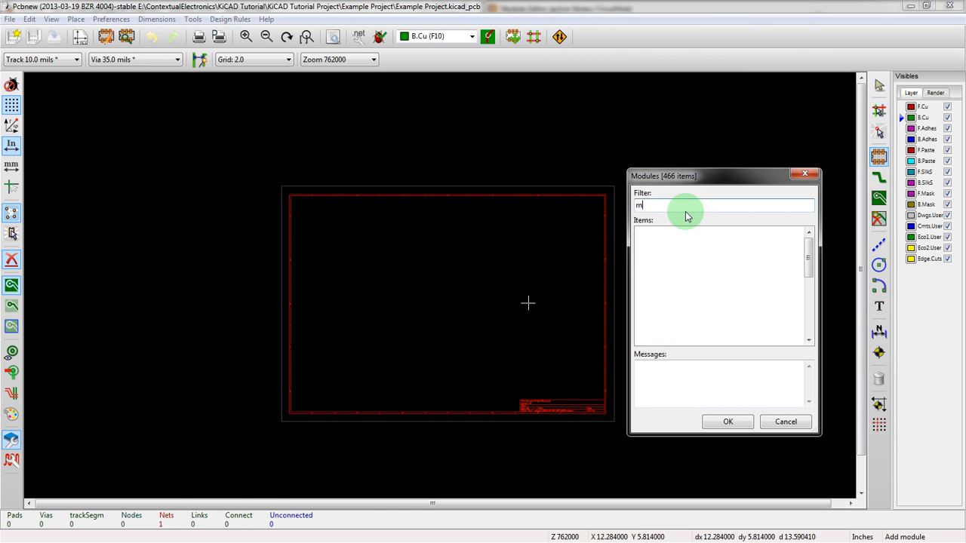
pyautogui.write('icro')
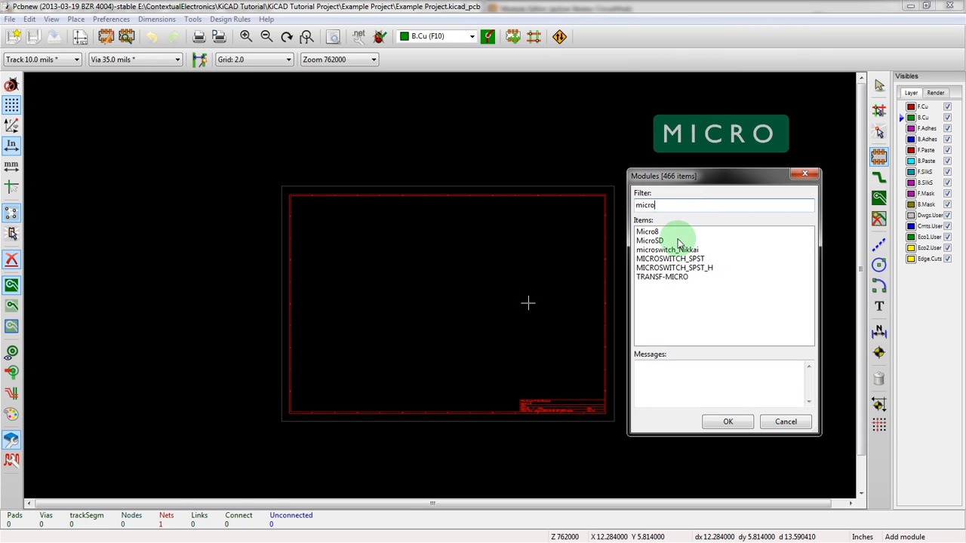
pyautogui.click(667, 232)
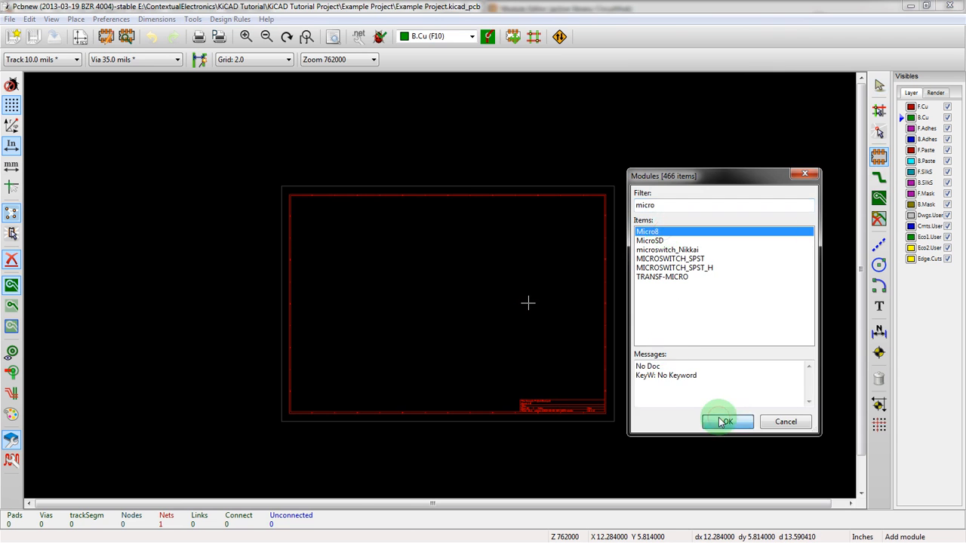
pyautogui.click(727, 421)
pyautogui.scroll(5, 440, 283)
pyautogui.scroll(-3, 442, 283)
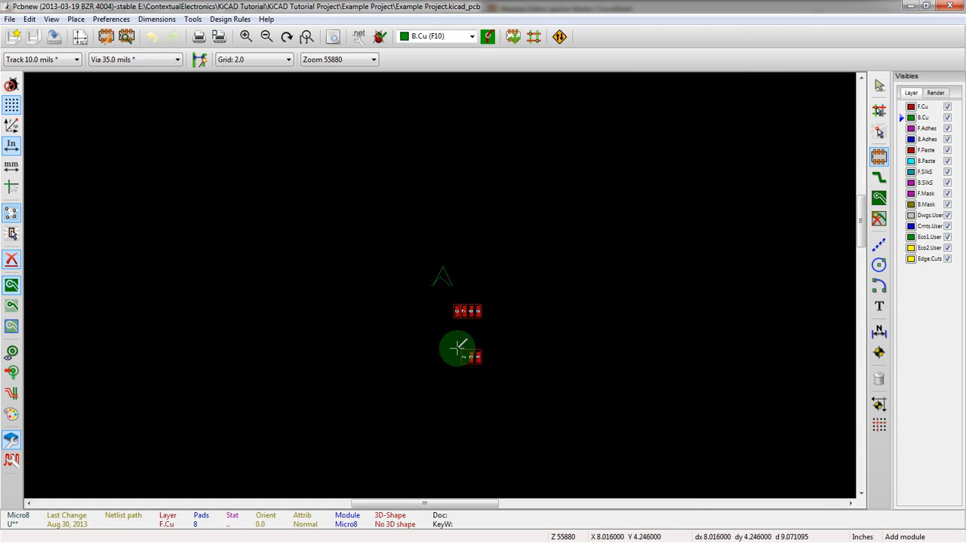
pyautogui.scroll(4, 441, 284)
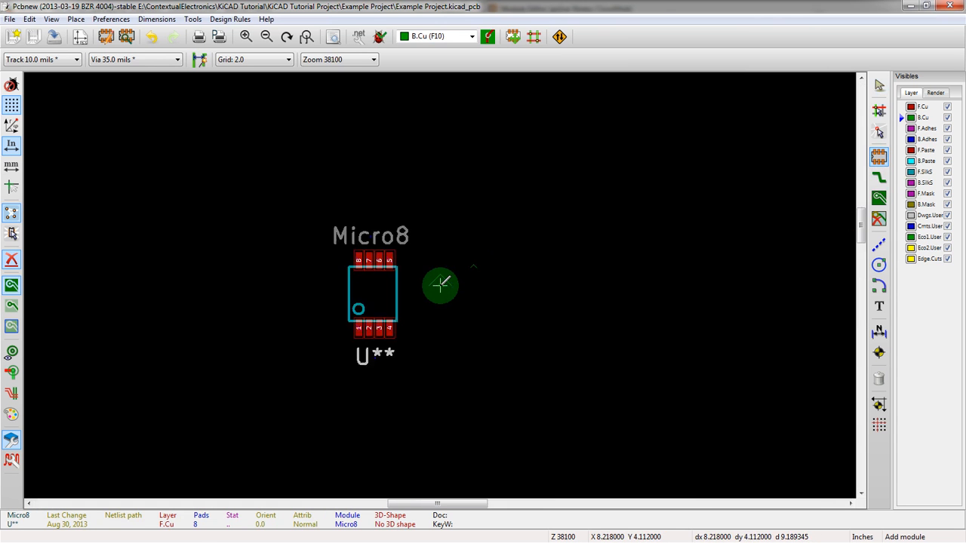
pyautogui.press('Escape')
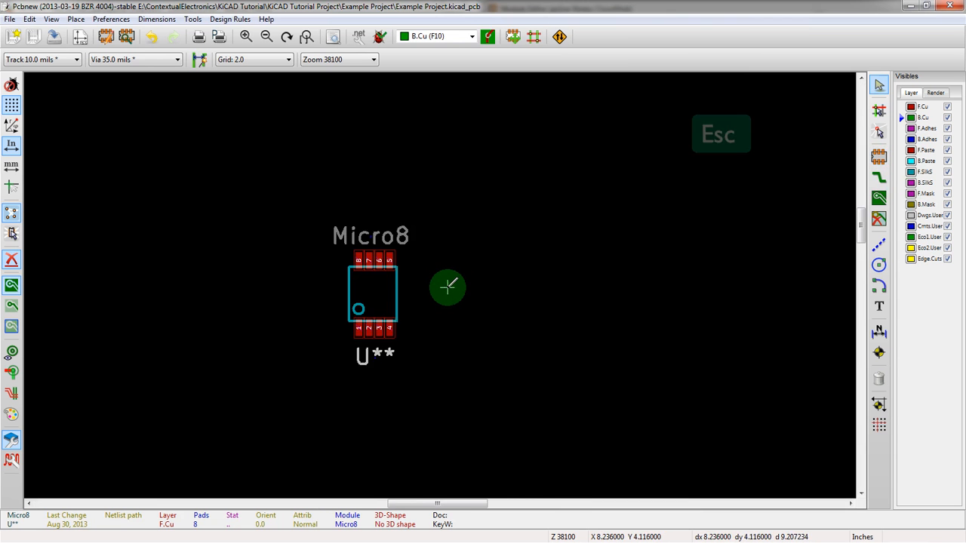
# - Find the SO8N module by filtering the full module list for "so", and place it just to the right of Micro8
pyautogui.scroll(-2, 444, 287)
pyautogui.click(878, 156)
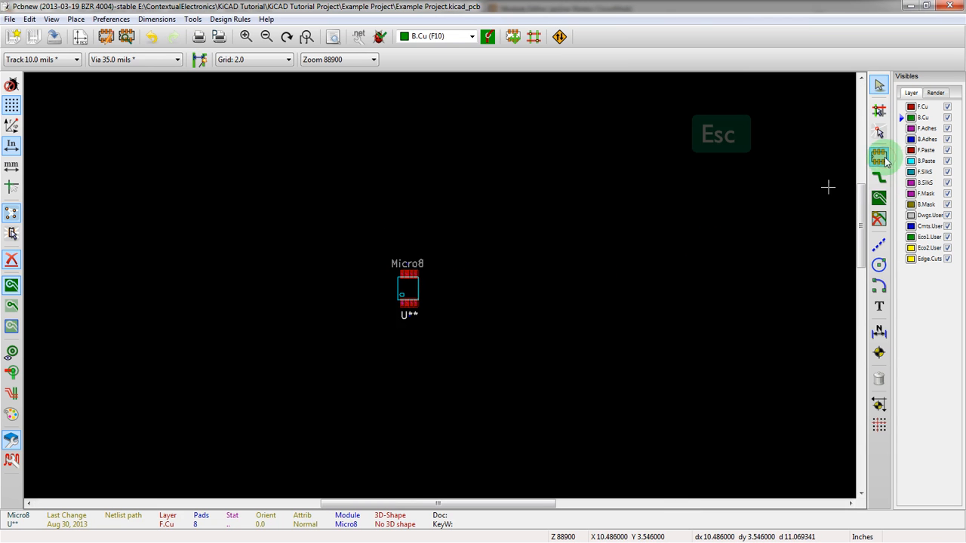
pyautogui.click(502, 272)
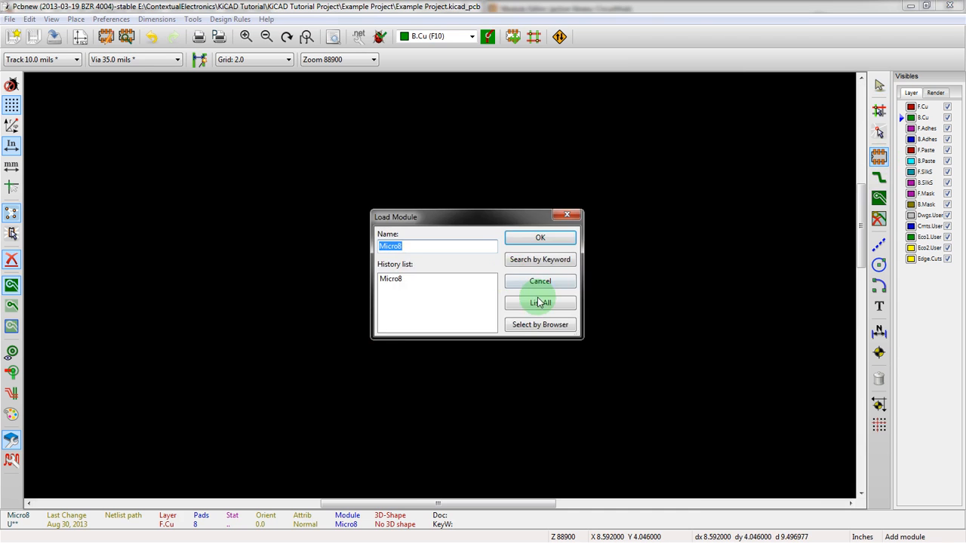
pyautogui.click(534, 303)
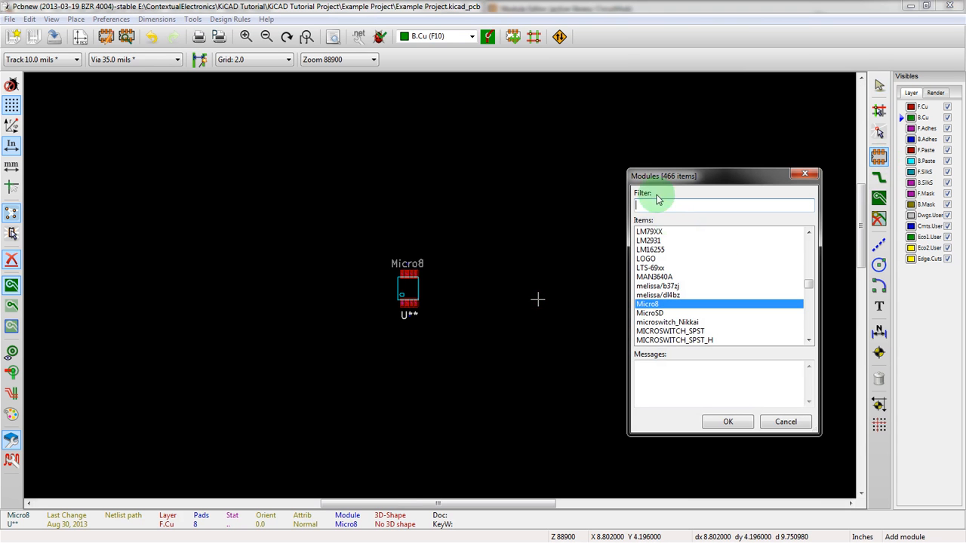
pyautogui.click(655, 209)
pyautogui.write('soi')
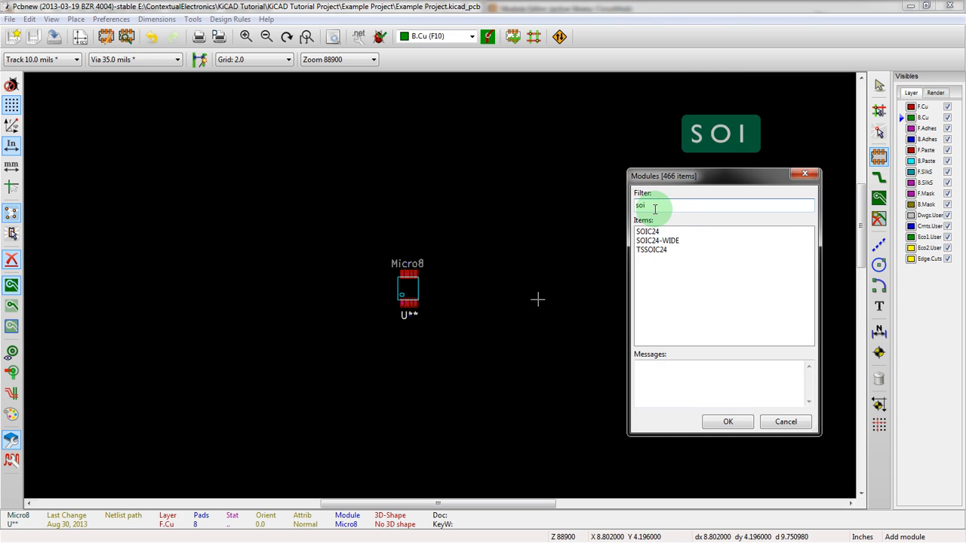
pyautogui.press('BackSpace')
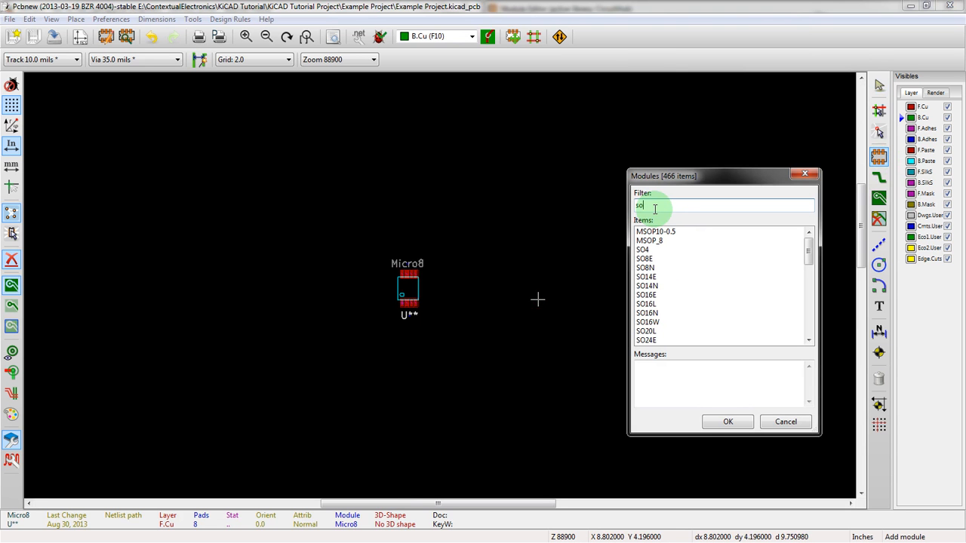
pyautogui.click(647, 268)
pyautogui.click(727, 421)
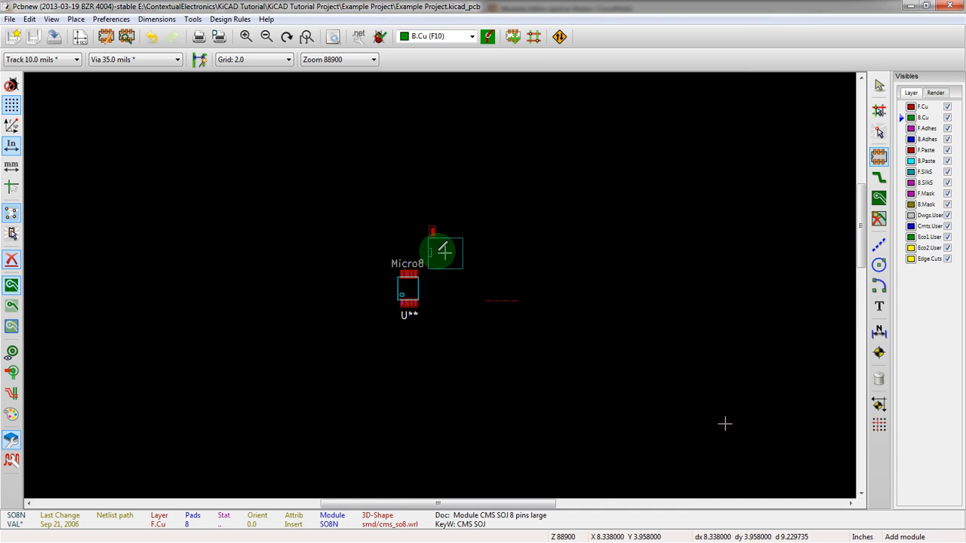
pyautogui.scroll(2, 444, 251)
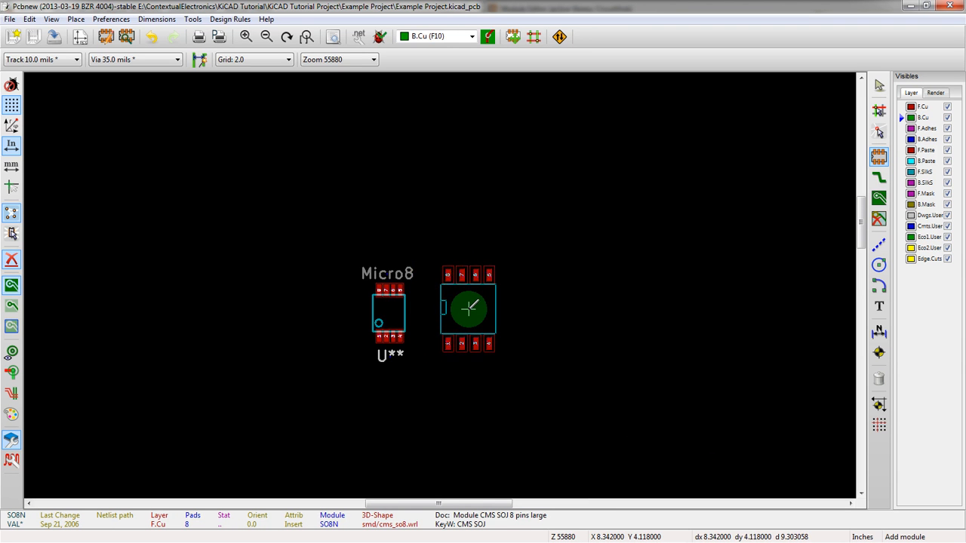
pyautogui.scroll(1, 469, 308)
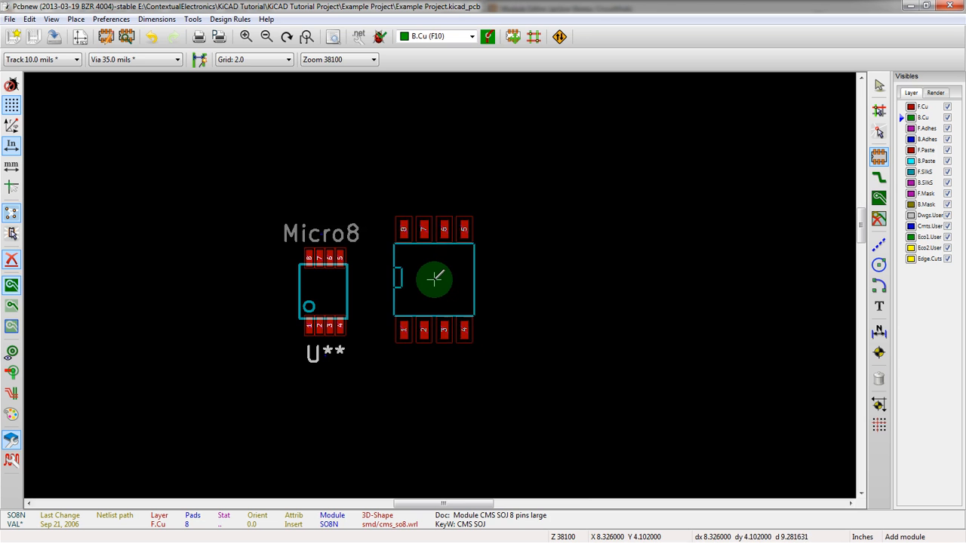
pyautogui.scroll(2, 433, 281)
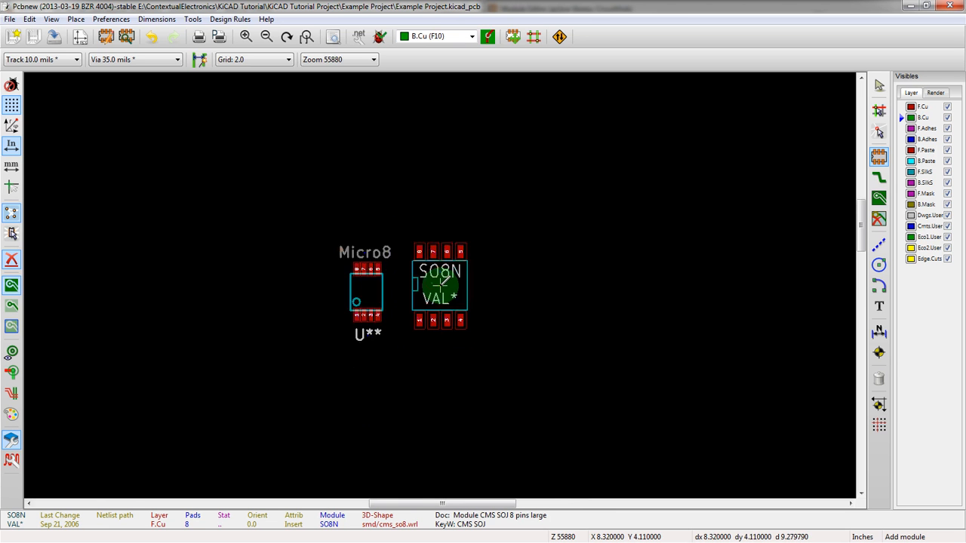
# - Compare the Micro8 and SO8N footprints up close, examining how their body outlines lie relative to the pads
pyautogui.scroll(1, 441, 283)
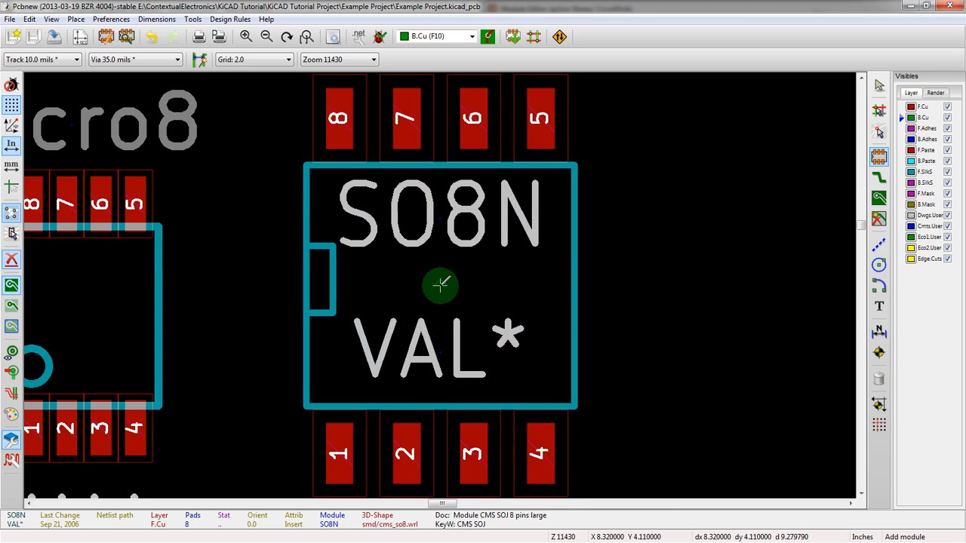
pyautogui.scroll(-2, 441, 284)
pyautogui.scroll(1, 440, 284)
pyautogui.scroll(-4, 438, 282)
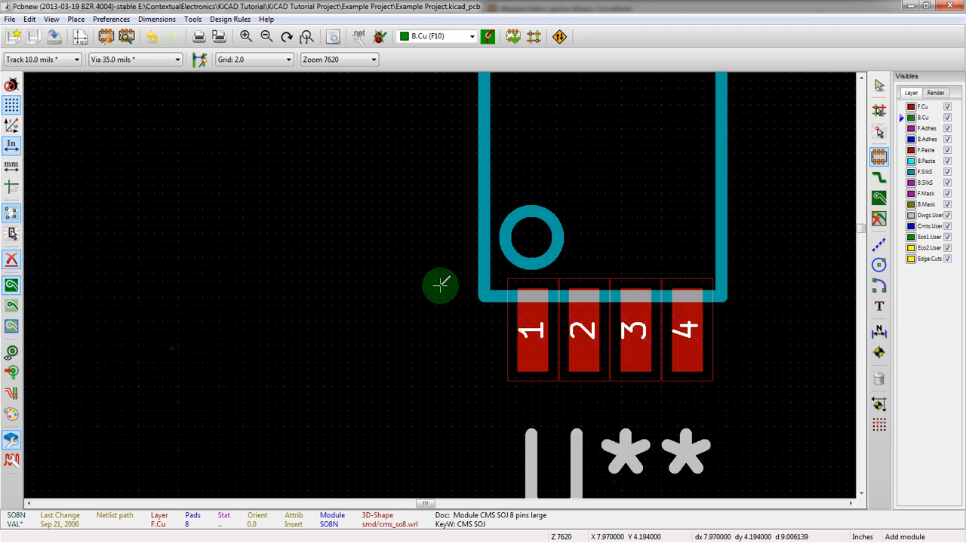
pyautogui.scroll(4, 445, 280)
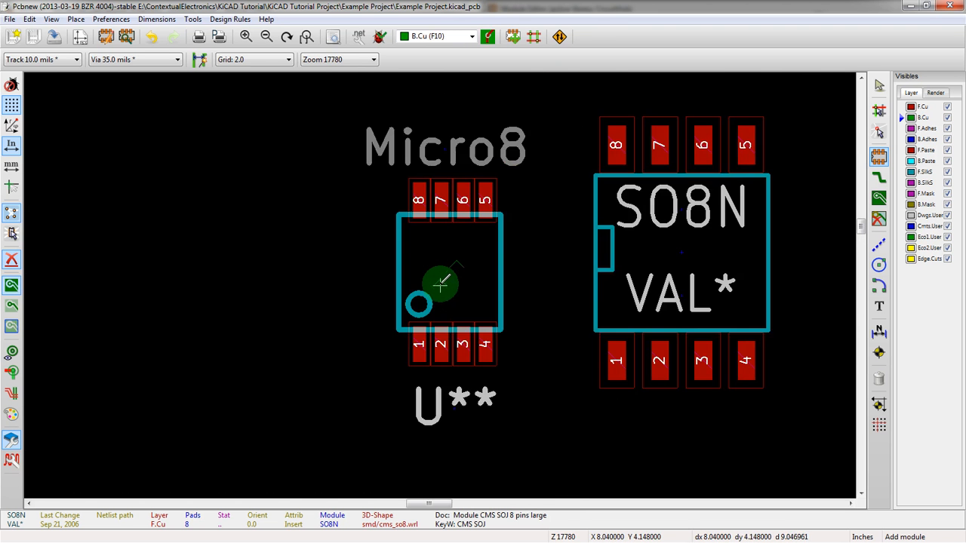
pyautogui.scroll(-2, 444, 279)
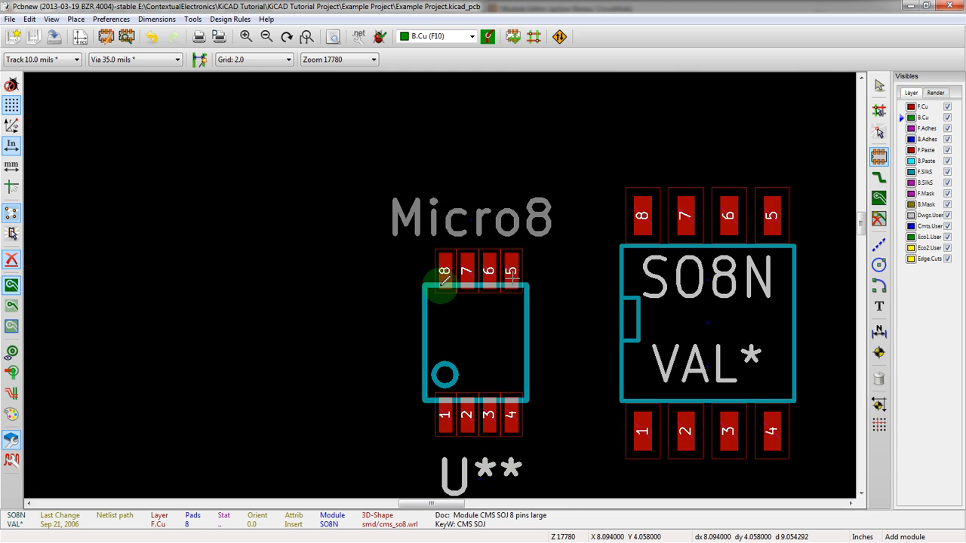
pyautogui.scroll(-2, 442, 292)
pyautogui.scroll(2, 442, 287)
pyautogui.scroll(-2, 442, 281)
pyautogui.scroll(3, 442, 282)
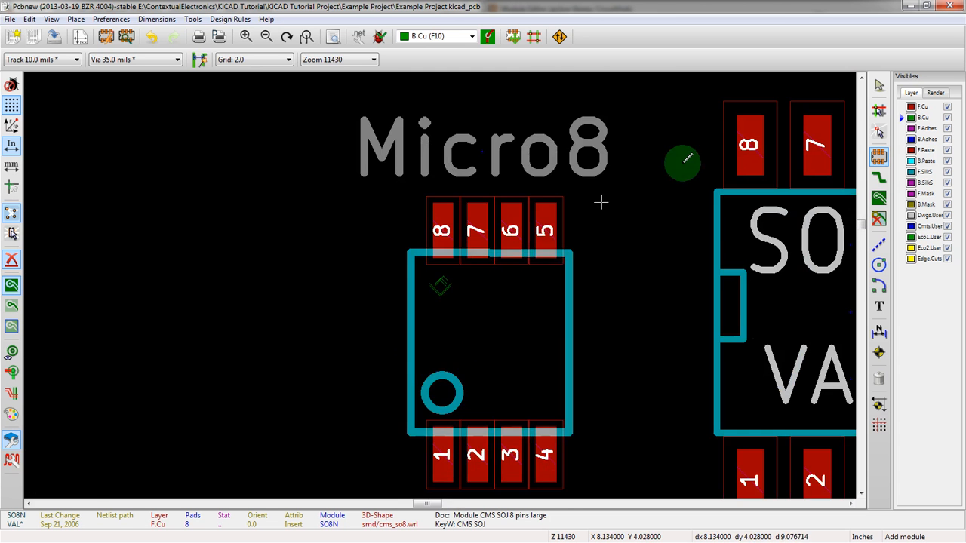
pyautogui.scroll(-2, 750, 144)
pyautogui.scroll(-1, 225, 415)
pyautogui.scroll(1, 456, 269)
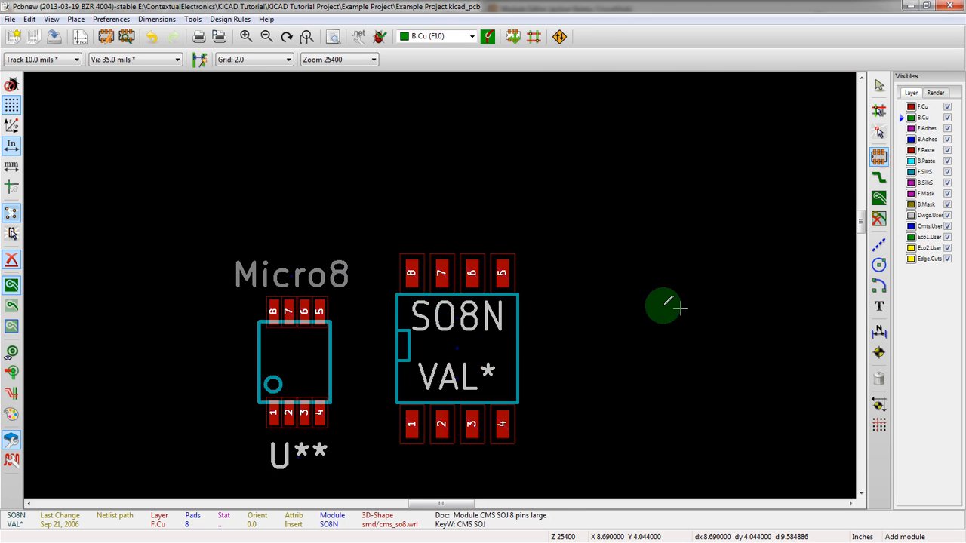
# - Choose the TQFP_64 module from the full module list and place it to the right of SO8N, checking its outline against the pads
pyautogui.click(626, 296)
pyautogui.click(531, 307)
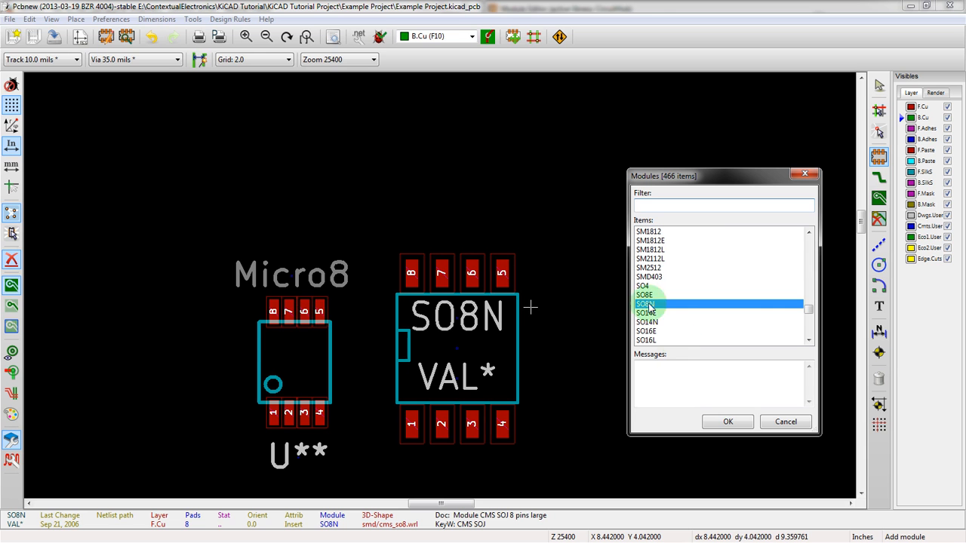
pyautogui.scroll(-8, 807, 313)
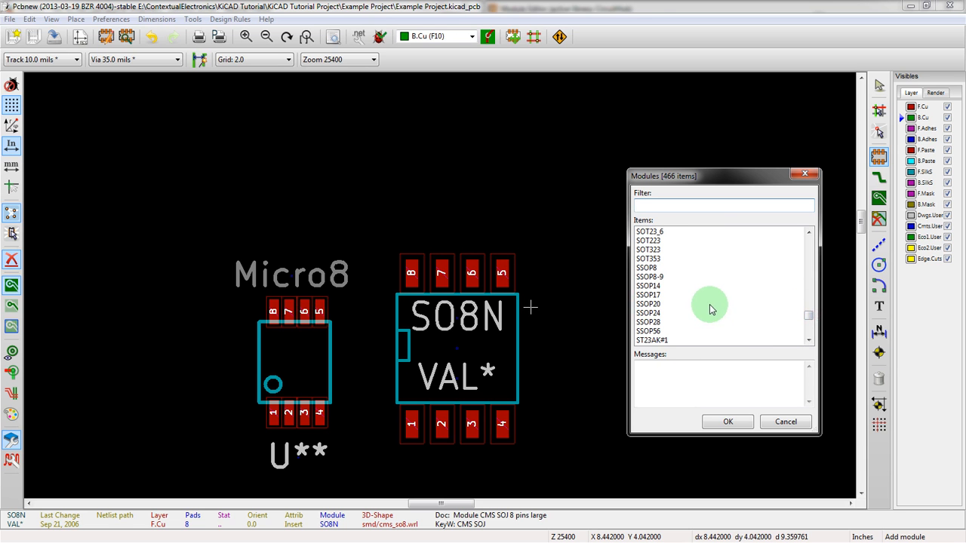
pyautogui.click(711, 303)
pyautogui.scroll(-1, 712, 305)
pyautogui.scroll(-10, 682, 289)
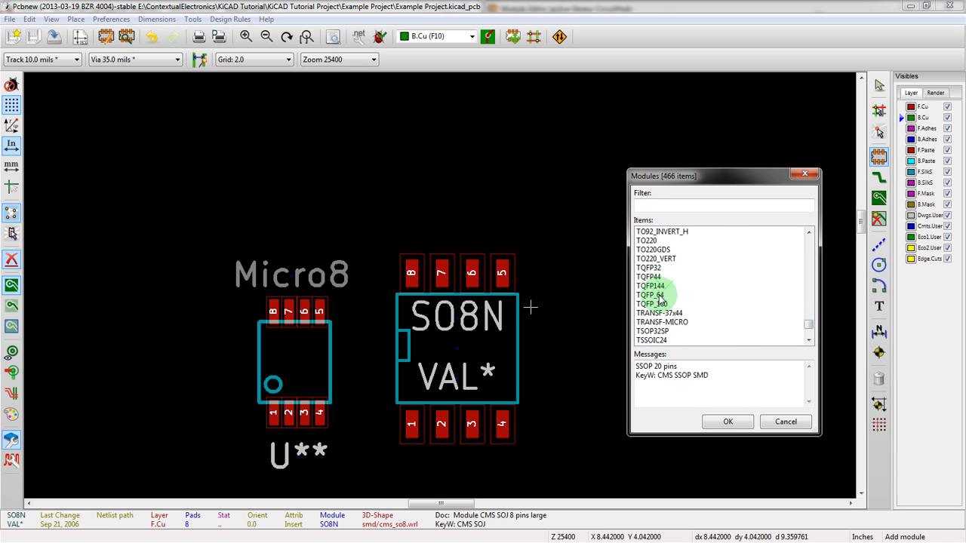
pyautogui.click(664, 296)
pyautogui.click(728, 423)
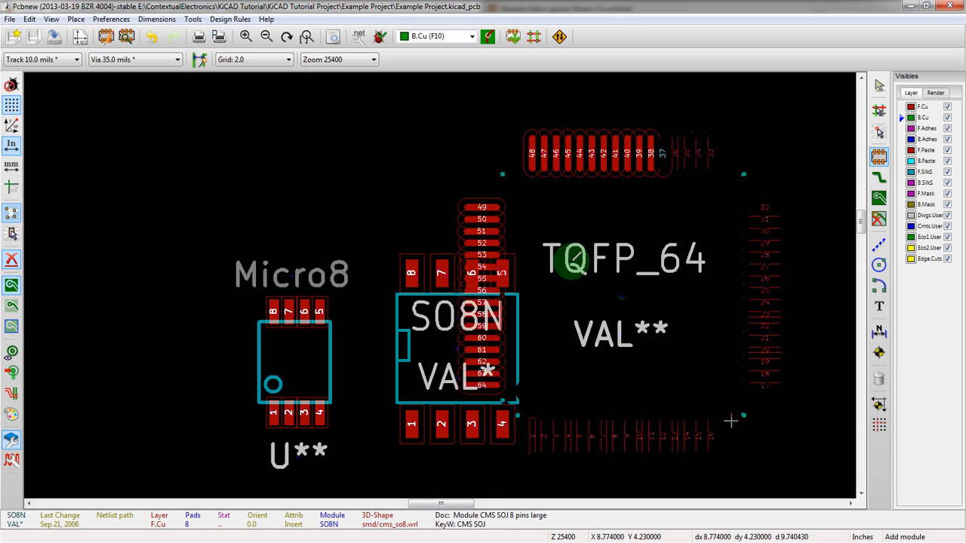
pyautogui.scroll(-1, 500, 309)
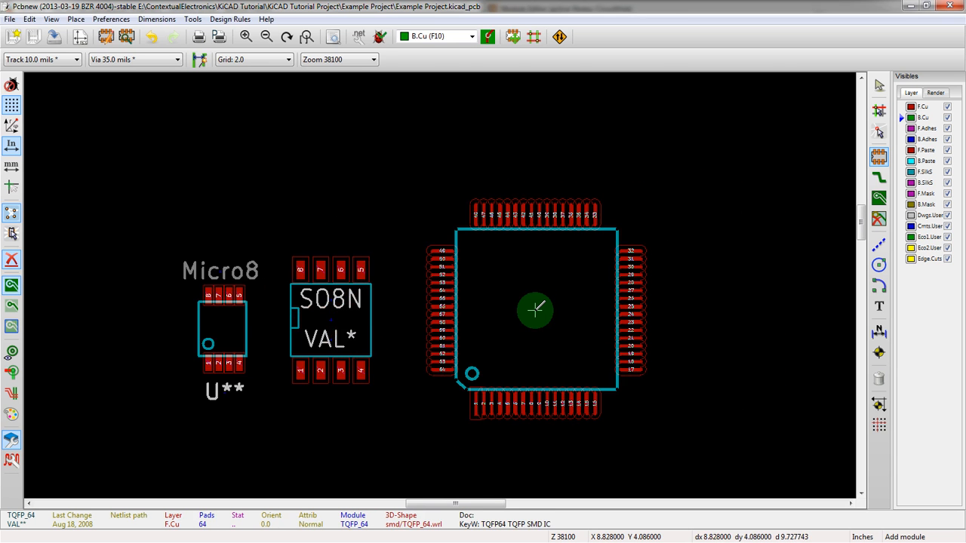
pyautogui.click(535, 310)
pyautogui.scroll(4, 442, 302)
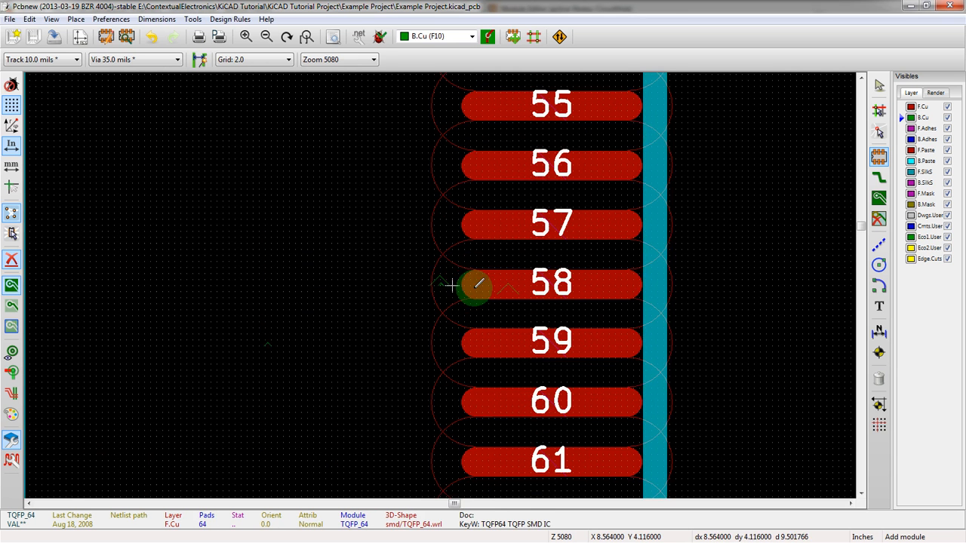
pyautogui.scroll(-4, 439, 280)
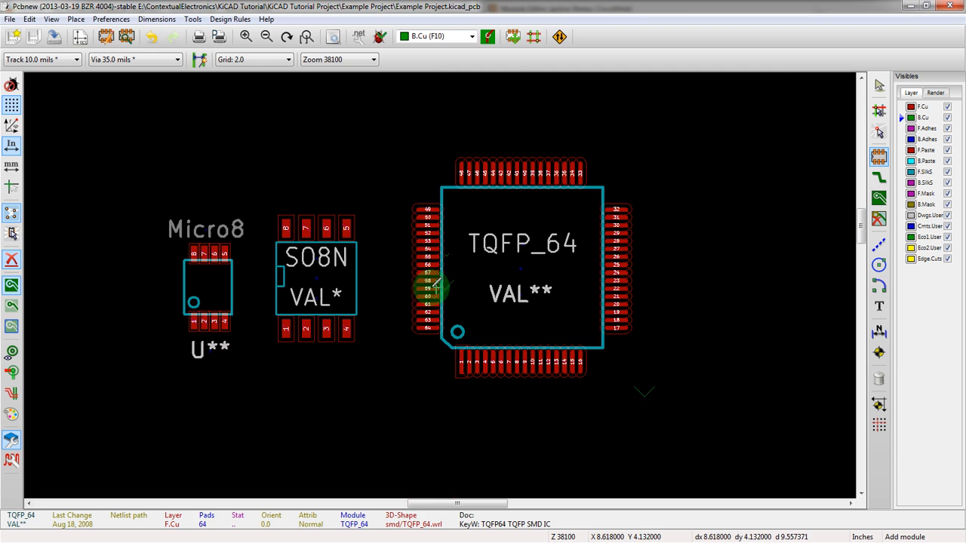
# - Switch to the Module Editor and delete the upper, left and right lines of the Micro8 body outline
pyautogui.click(106, 36)
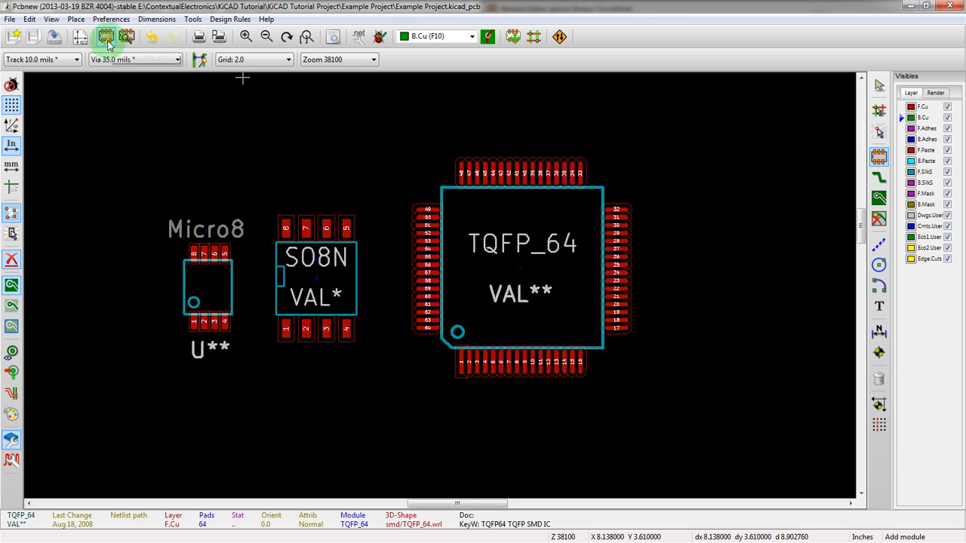
pyautogui.scroll(-1, 718, 280)
pyautogui.scroll(2, 718, 280)
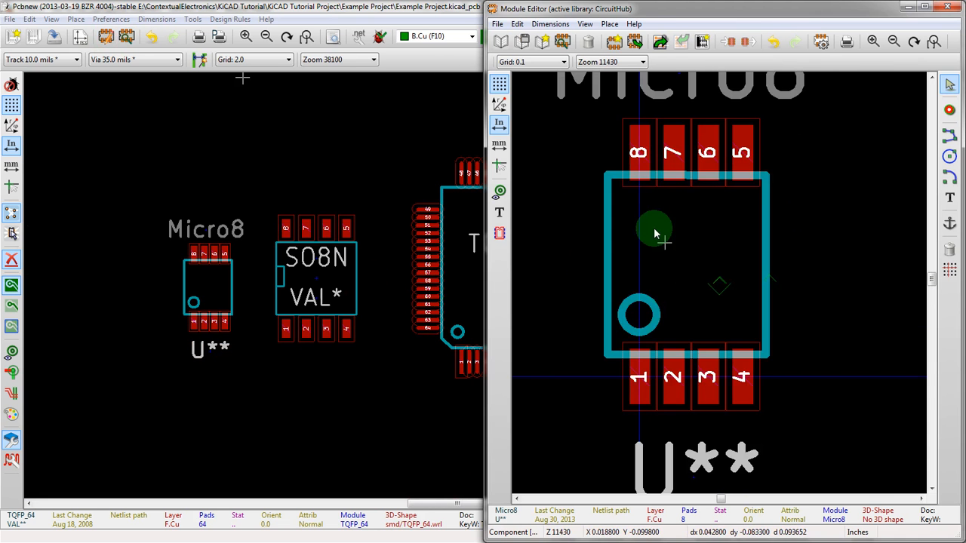
pyautogui.scroll(2, 654, 233)
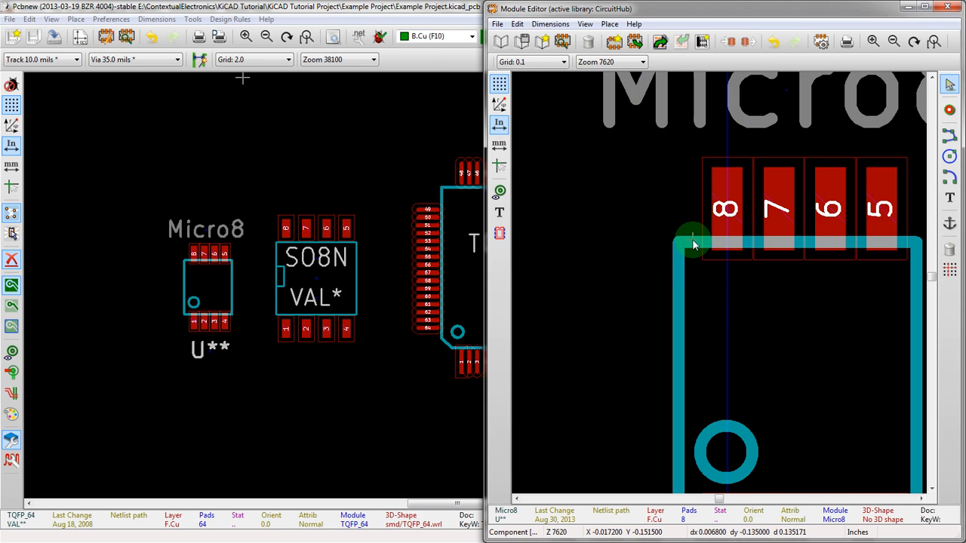
pyautogui.press('Delete')
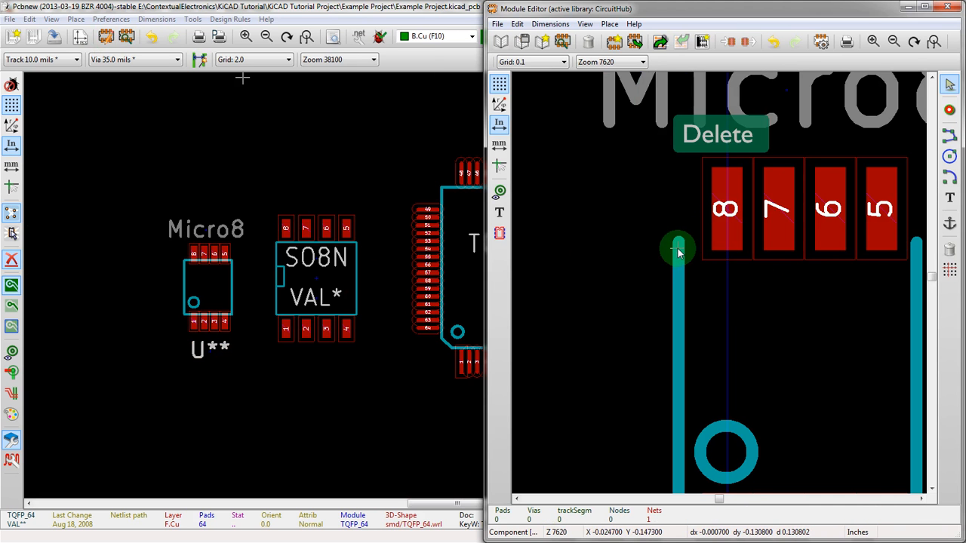
pyautogui.press('Delete')
pyautogui.press('Delete')
pyautogui.scroll(-2, 912, 274)
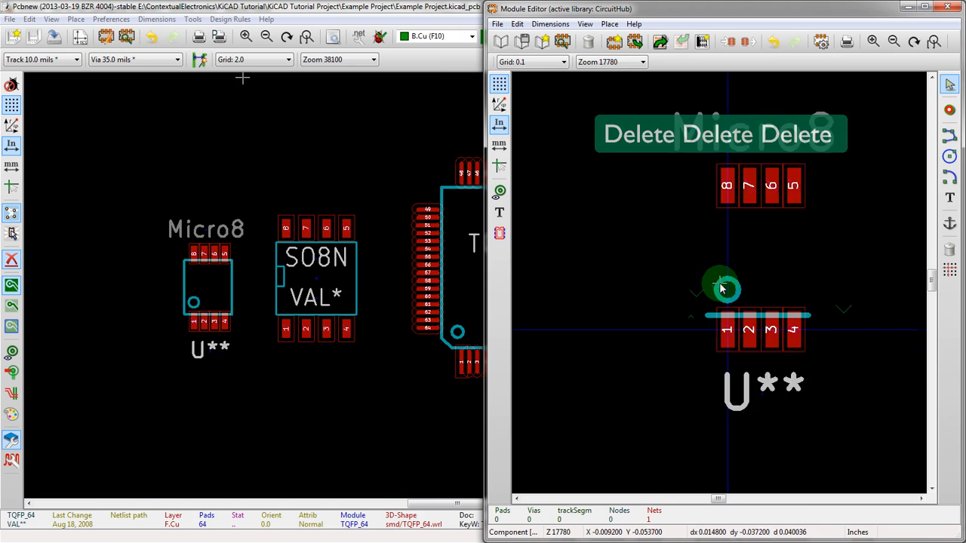
# - Delete the remaining outline line across pads 1 to 4 and move the pin 1 circle slightly up, away from pad 1
pyautogui.scroll(3, 721, 288)
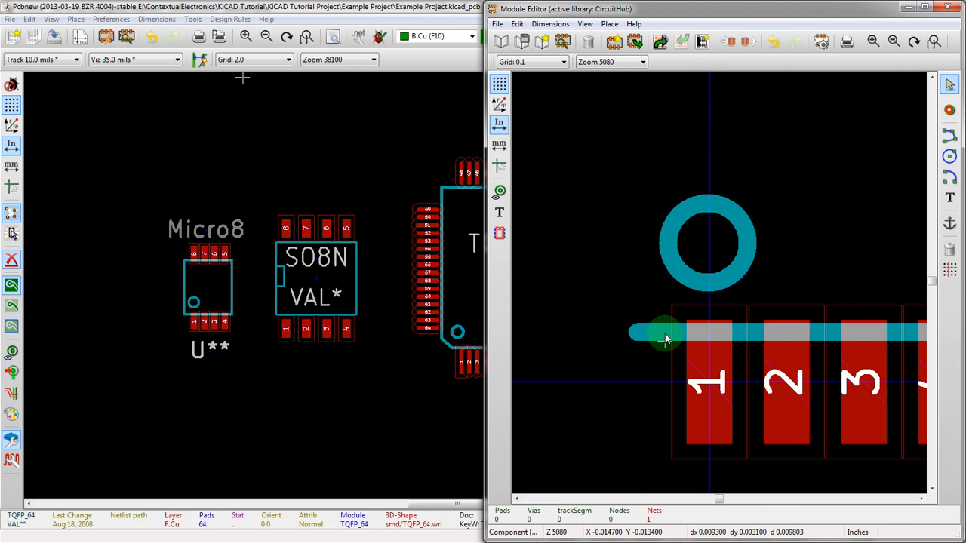
pyautogui.press('Delete')
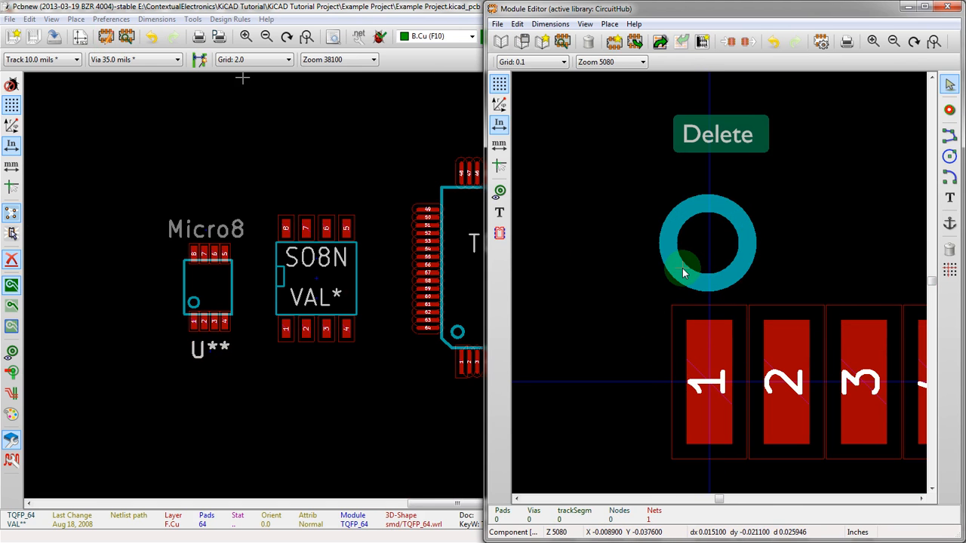
pyautogui.press('m')
pyautogui.click(683, 233)
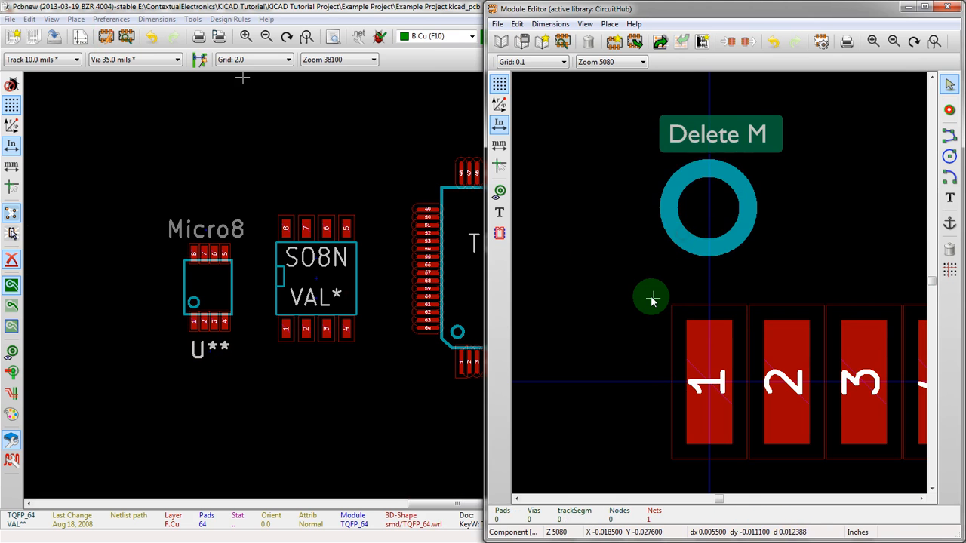
pyautogui.click(950, 223)
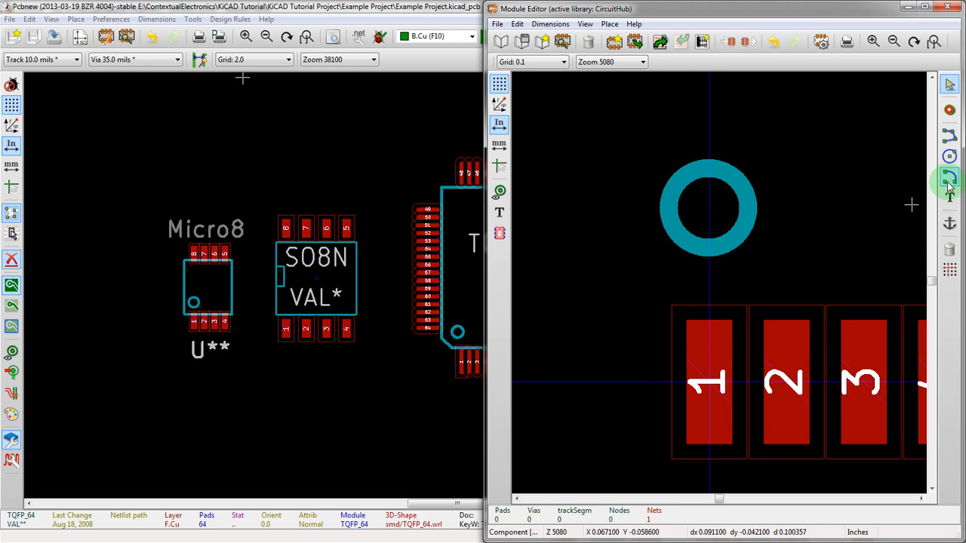
pyautogui.click(950, 138)
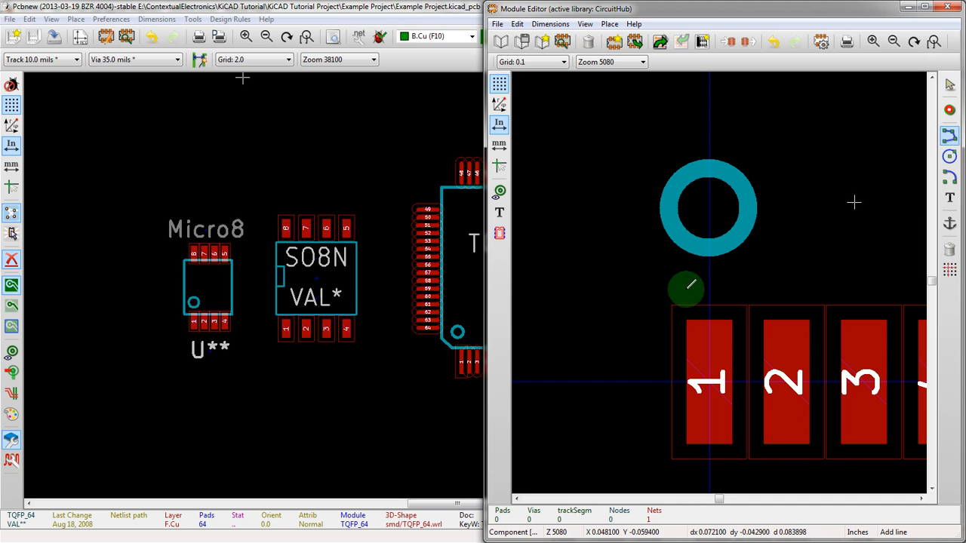
pyautogui.click(645, 305)
pyautogui.scroll(-2, 717, 280)
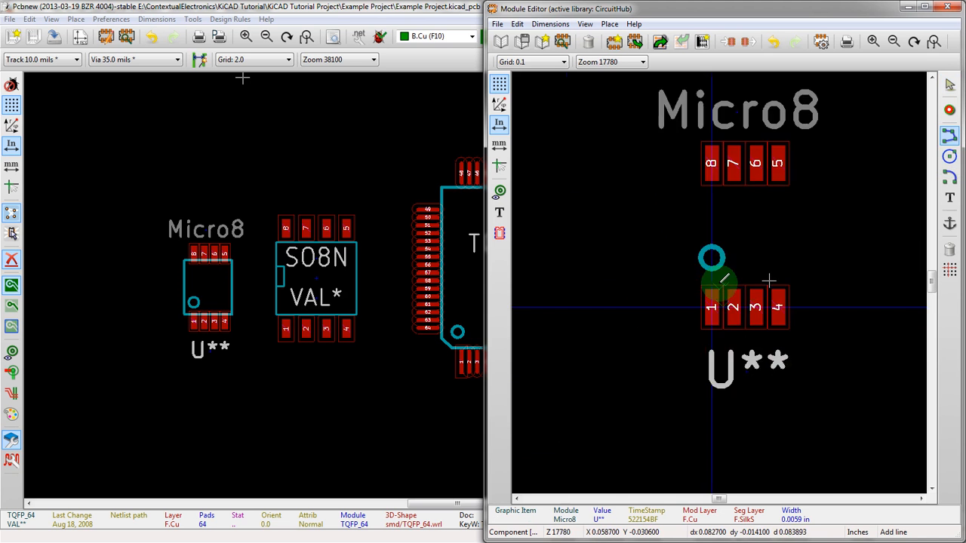
pyautogui.scroll(2, 718, 280)
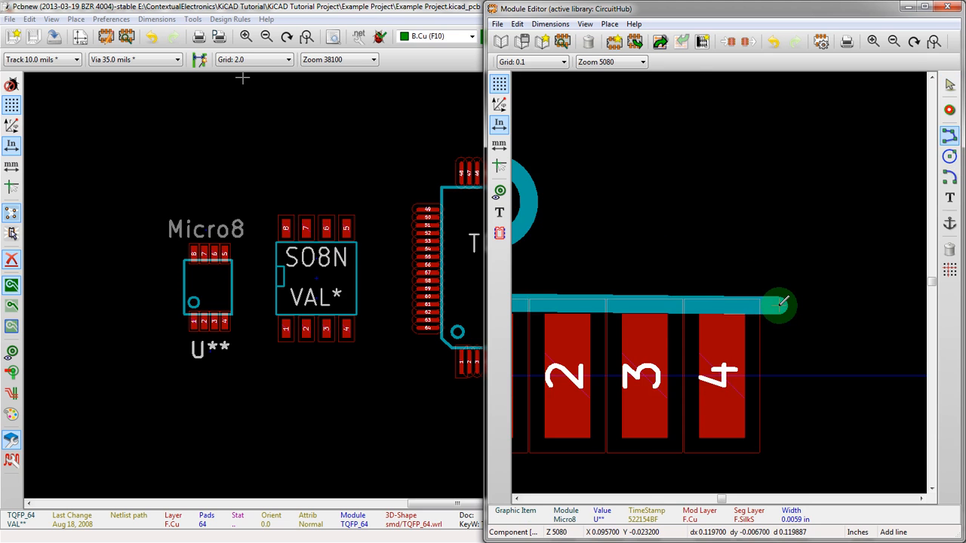
pyautogui.press('Escape')
pyautogui.scroll(-2, 747, 286)
pyautogui.scroll(1, 776, 276)
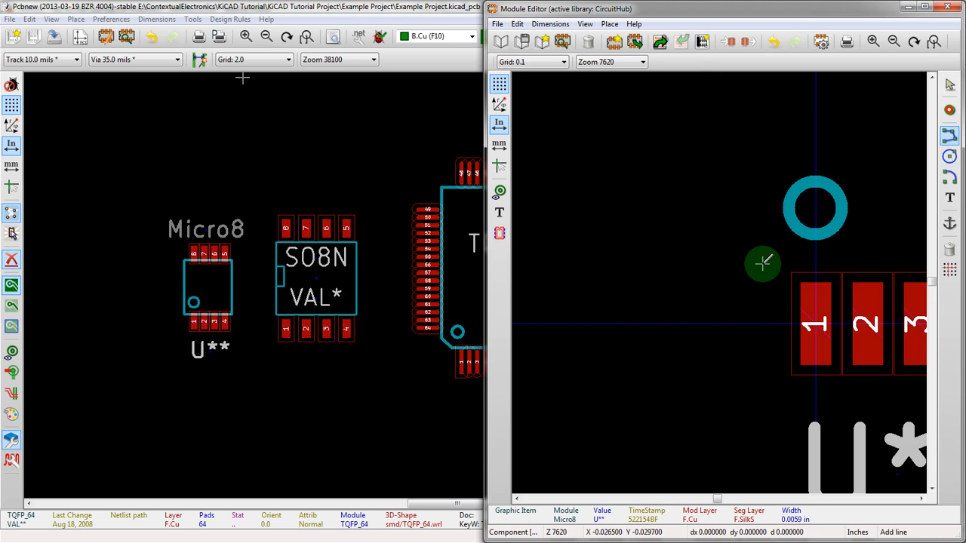
# - Draw the lower line of the Micro8 body outline just above pads 1 to 4, about 0.12 in long, and continue it up the right side
pyautogui.click(764, 262)
pyautogui.scroll(-1, 763, 261)
pyautogui.scroll(1, 727, 278)
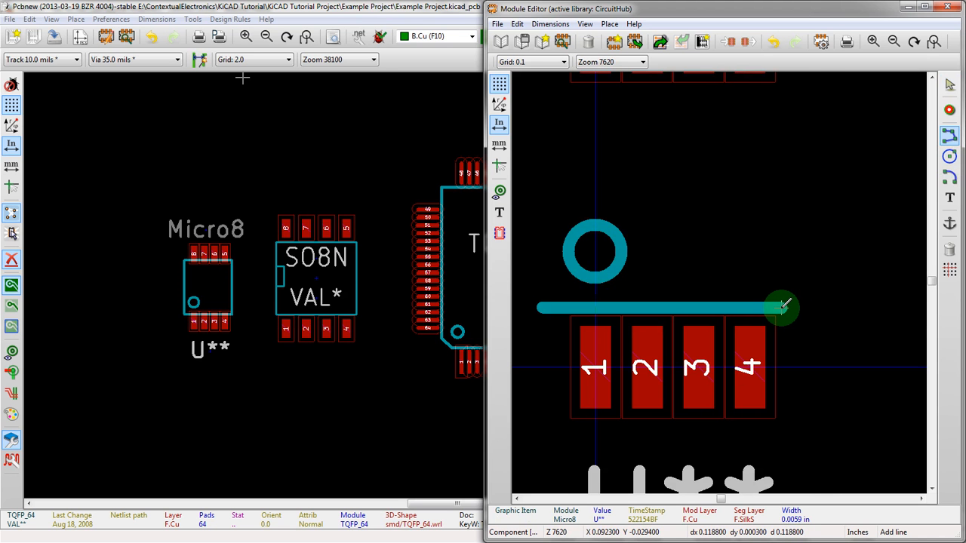
pyautogui.scroll(-1, 715, 249)
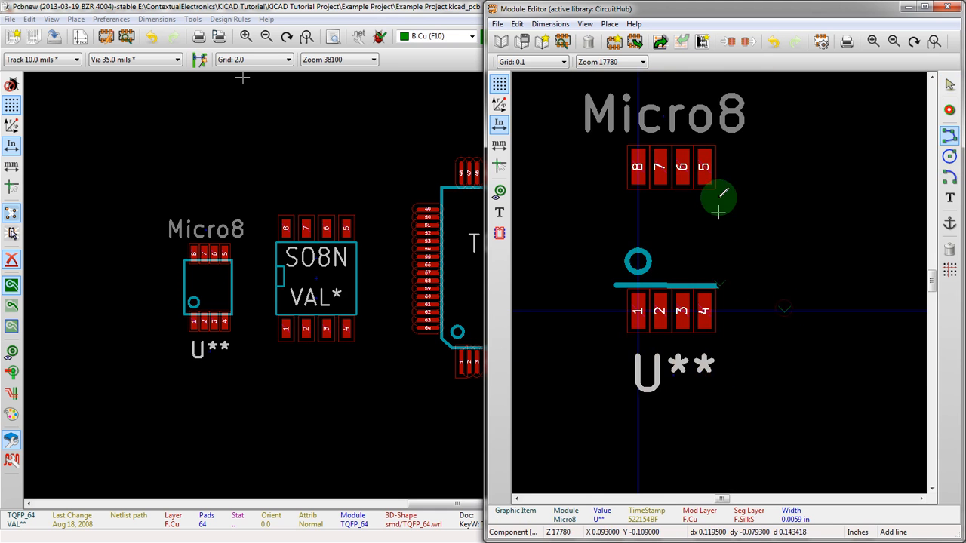
pyautogui.scroll(1, 724, 284)
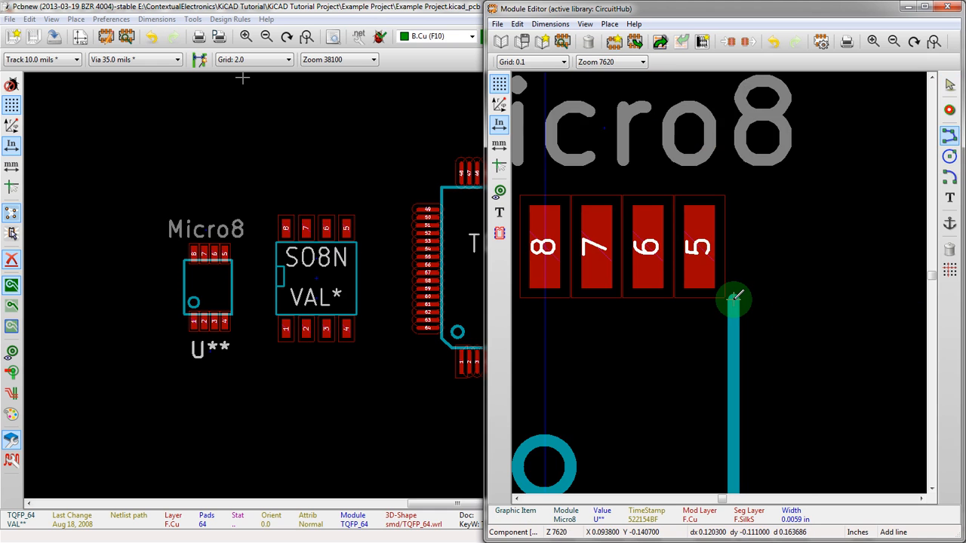
# - Draw the outline's upper line just below pads 8 to 5 and close it down the left side, about 0.111 in high
pyautogui.scroll(-2, 735, 297)
pyautogui.scroll(2, 702, 271)
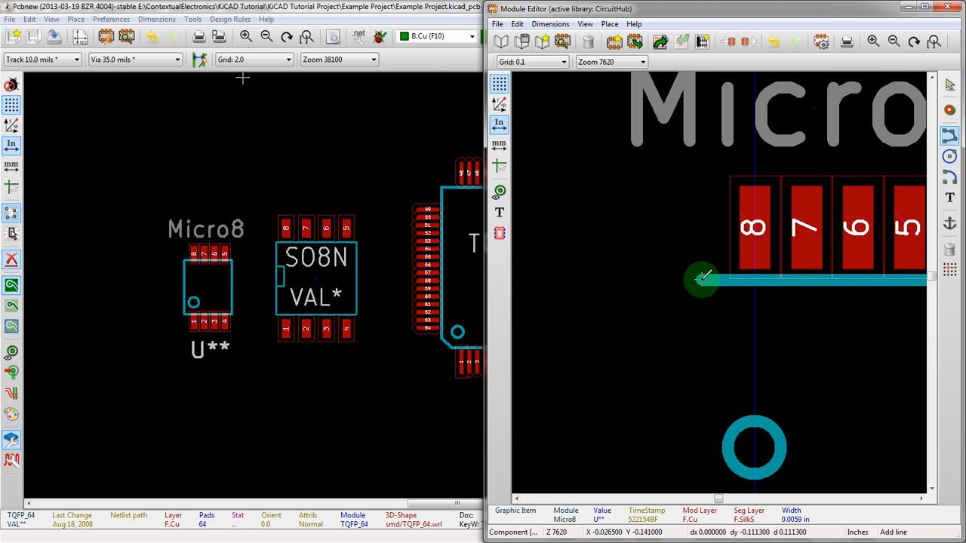
pyautogui.scroll(-1, 701, 279)
pyautogui.scroll(4, 717, 276)
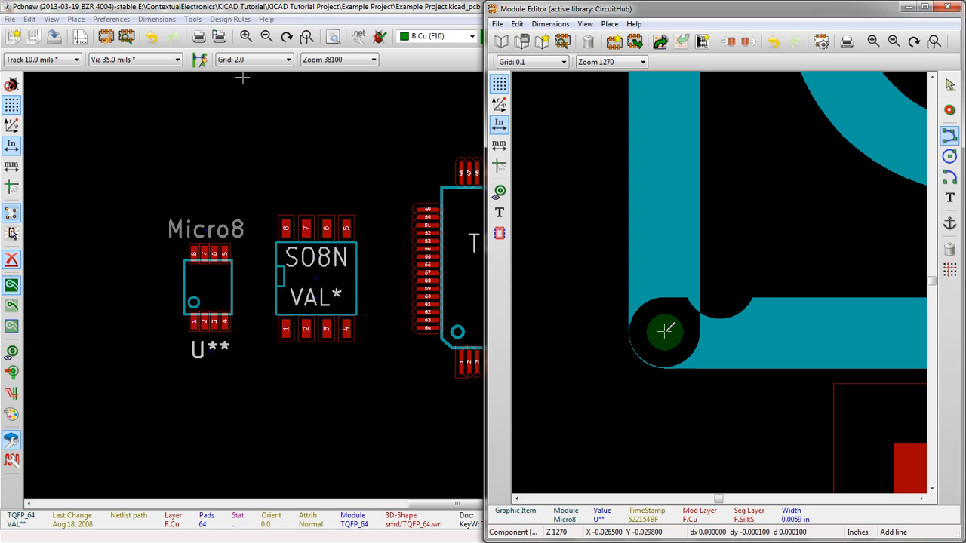
pyautogui.scroll(-4, 713, 275)
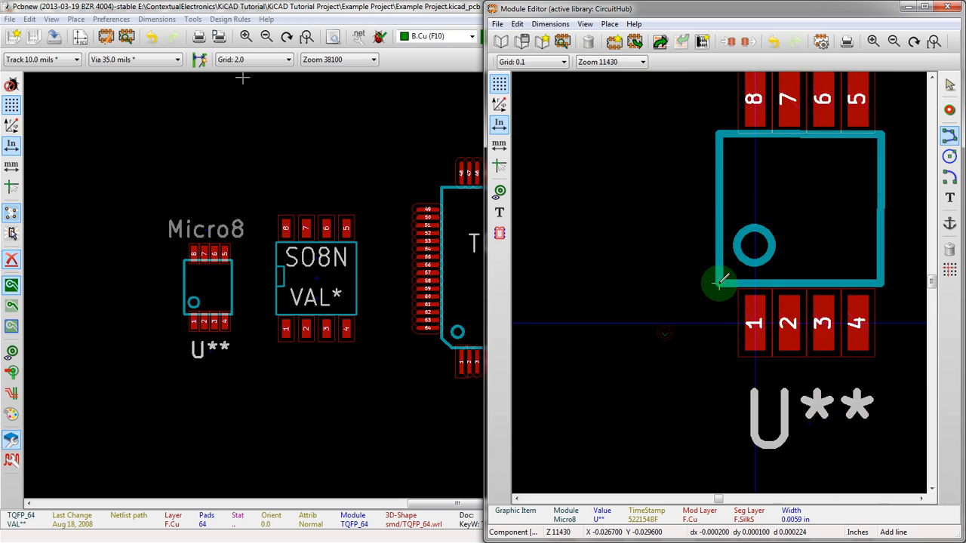
pyautogui.scroll(1, 717, 278)
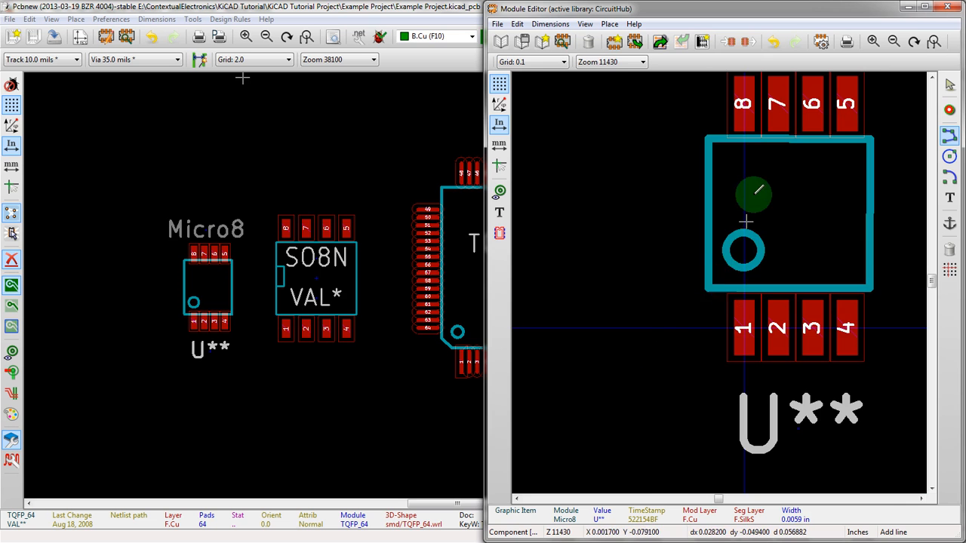
pyautogui.scroll(1, 750, 194)
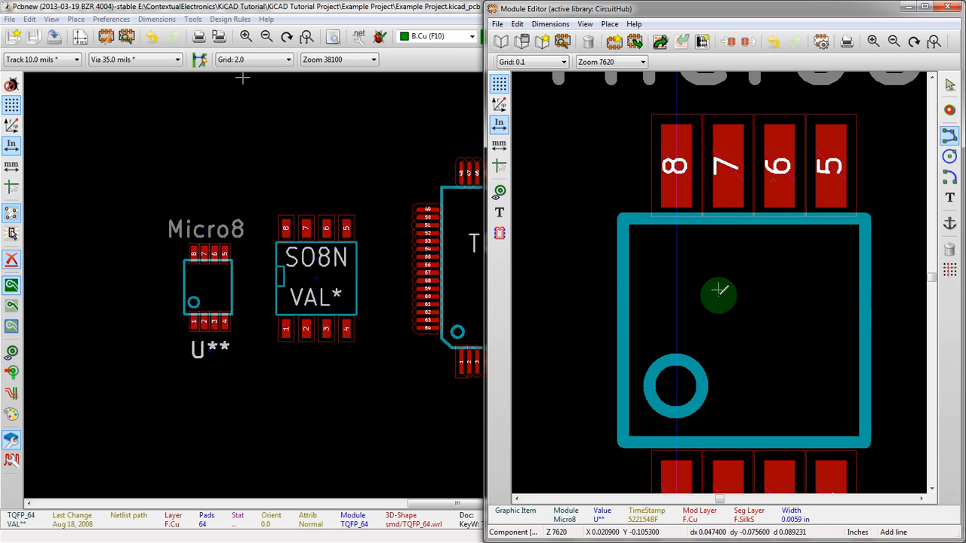
# - Save the edited module to the active library as Micro8 and close the Module Editor
pyautogui.click(523, 39)
pyautogui.write('Micro8')
pyautogui.click(730, 299)
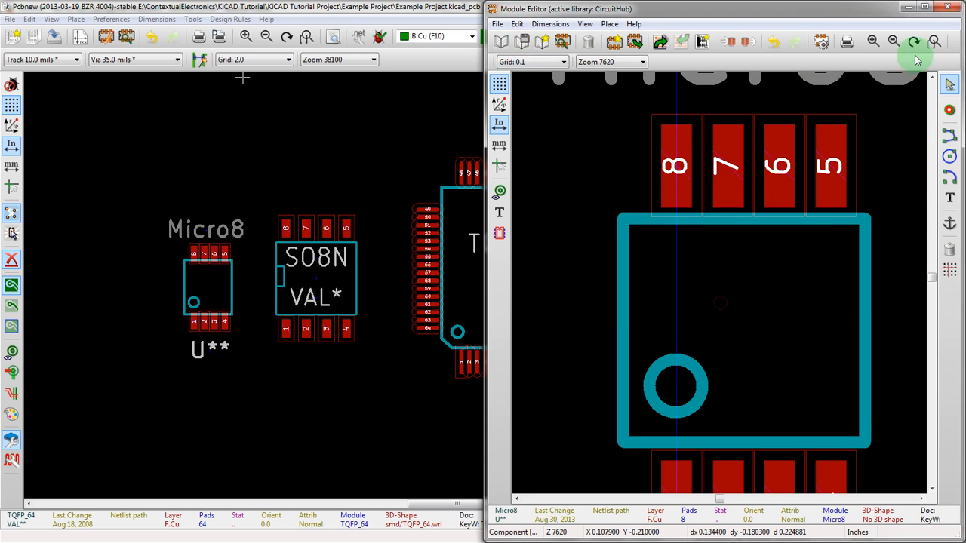
pyautogui.click(946, 9)
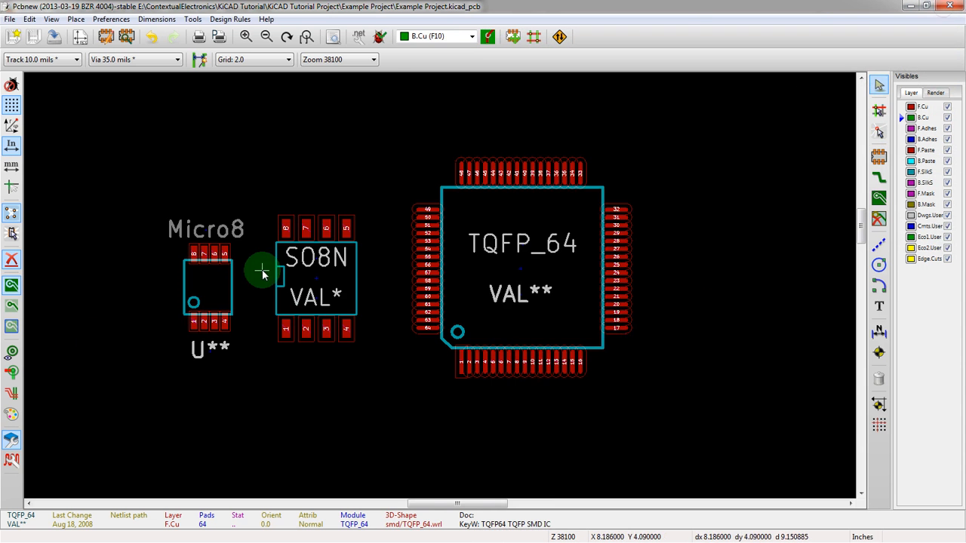
# - Delete the outdated Micro8 module from the board
pyautogui.scroll(-2, 259, 269)
pyautogui.scroll(3, 441, 289)
pyautogui.scroll(-4, 440, 288)
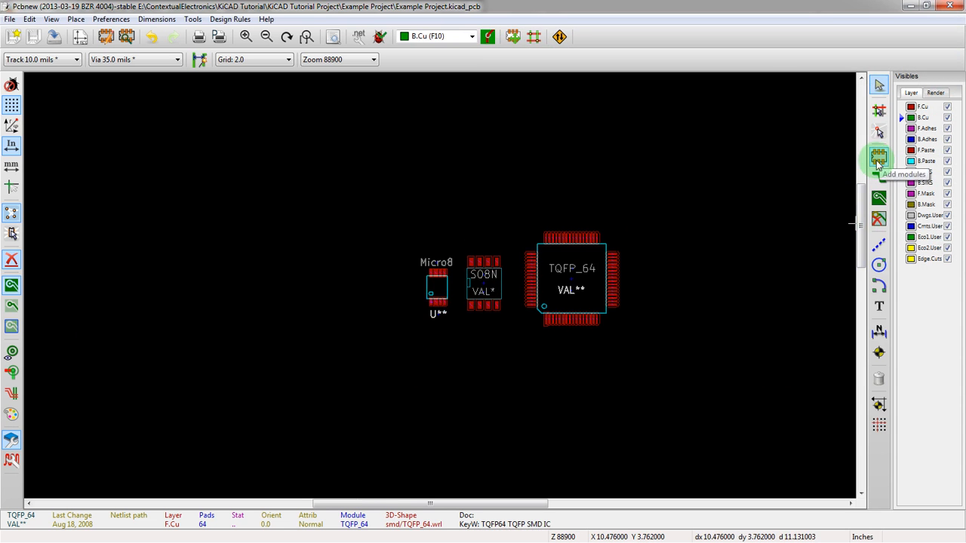
pyautogui.scroll(6, 438, 285)
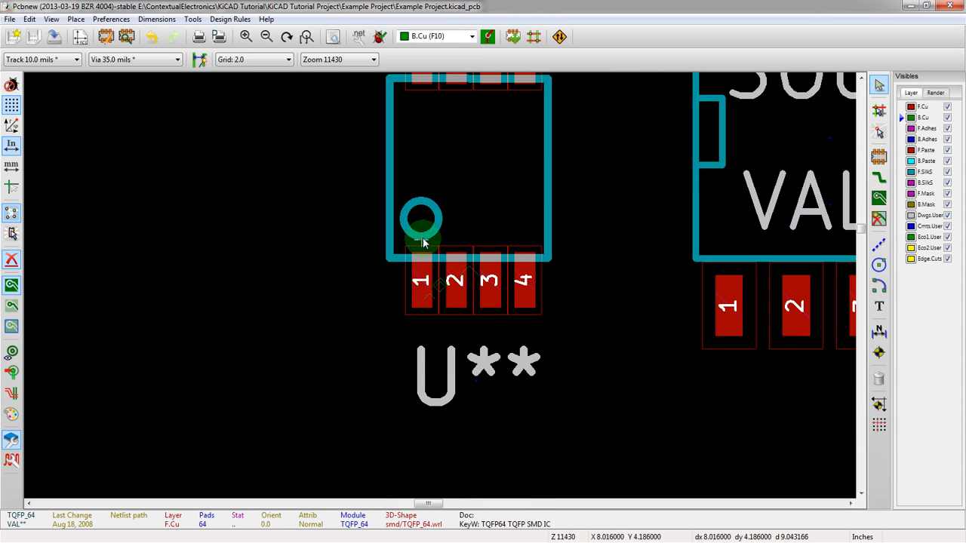
pyautogui.scroll(-3, 458, 219)
pyautogui.press('Delete')
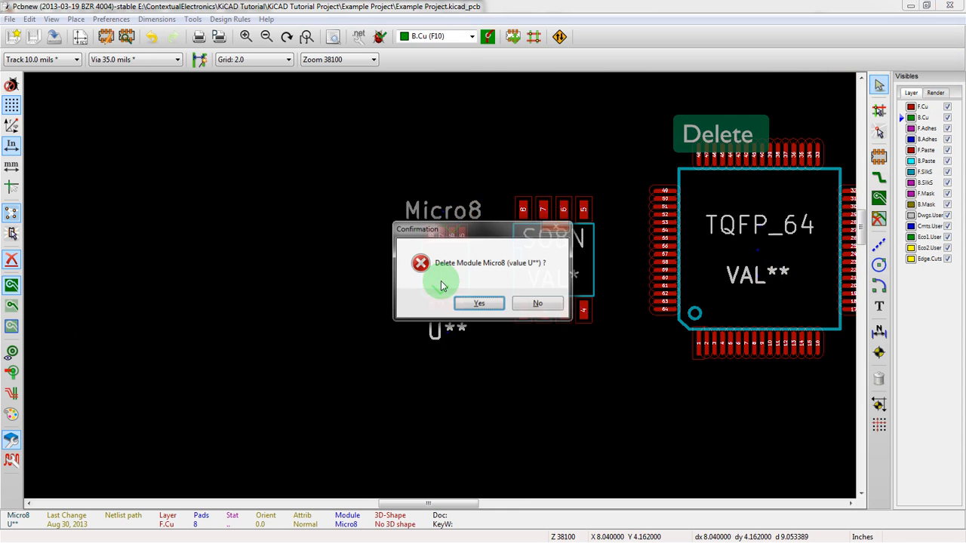
pyautogui.click(479, 303)
# - Load the updated Micro8 module from the history list and place it to the left of SO8N
pyautogui.click(878, 154)
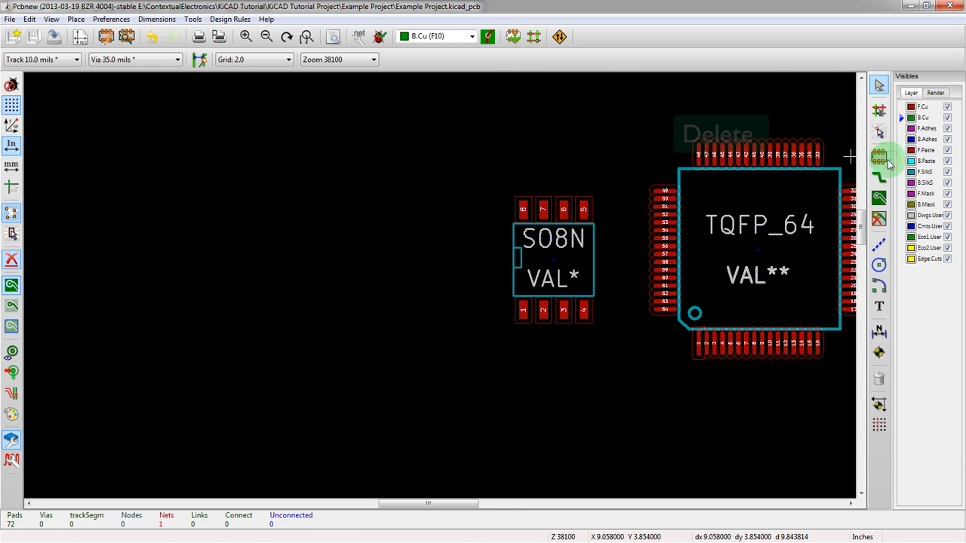
pyautogui.click(404, 309)
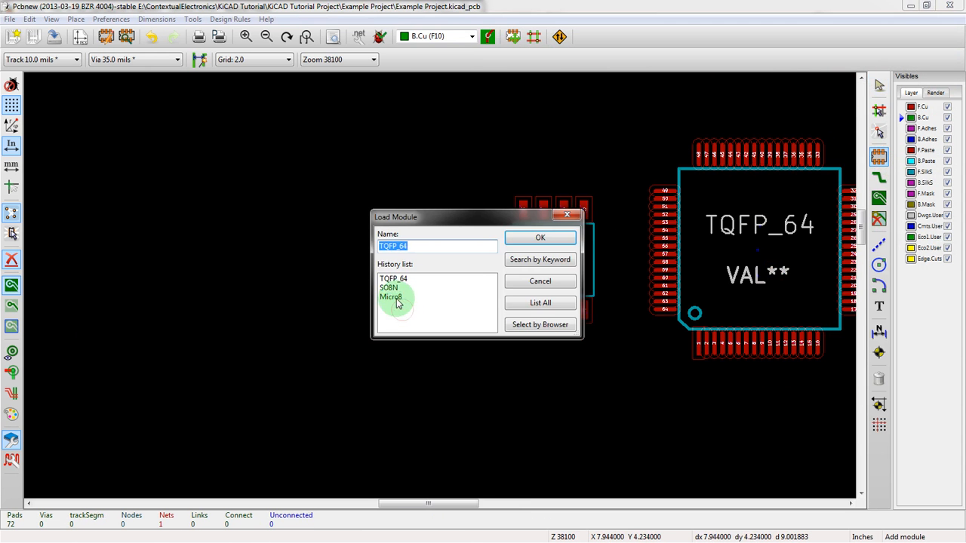
pyautogui.doubleClick(393, 297)
pyautogui.click(403, 276)
pyautogui.click(406, 283)
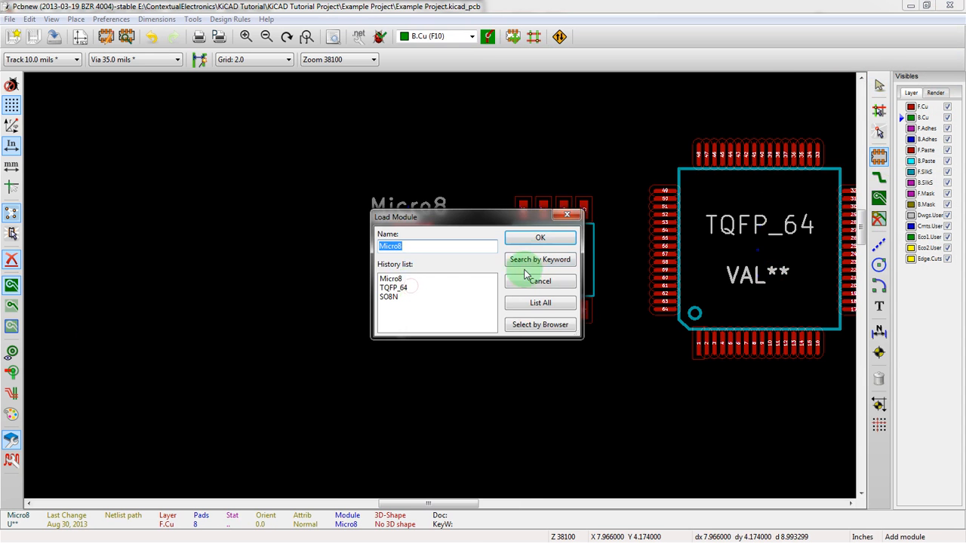
pyautogui.click(562, 237)
# - Examine the redrawn Micro8 outline's clearance to its pads and compare the footprint with SO8N and TQFP_64
pyautogui.scroll(4, 441, 283)
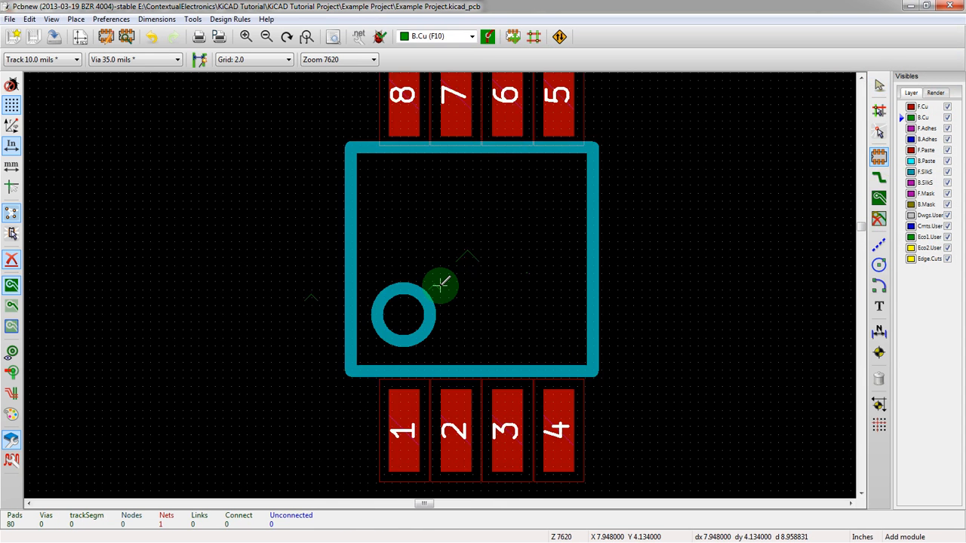
pyautogui.scroll(-4, 441, 283)
pyautogui.scroll(1, 456, 362)
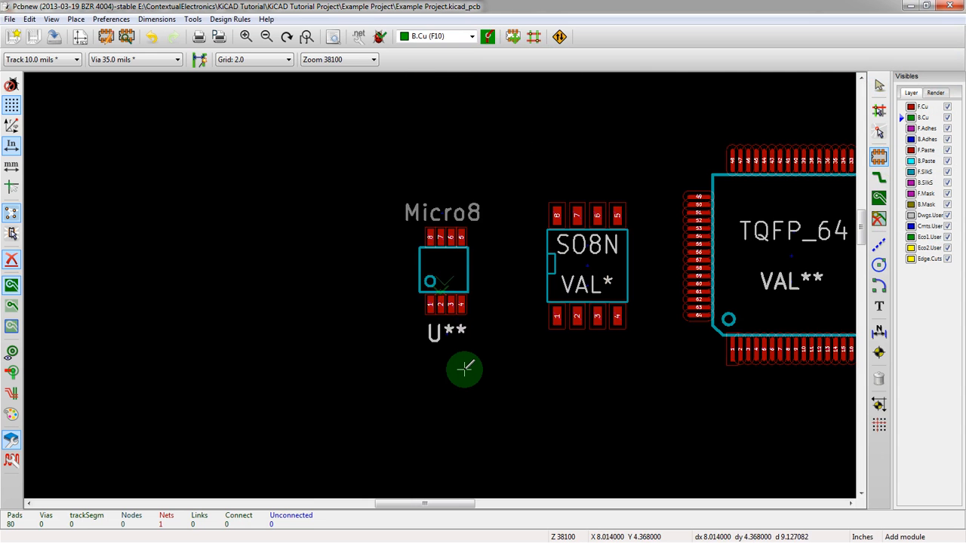
pyautogui.scroll(-2, 456, 345)
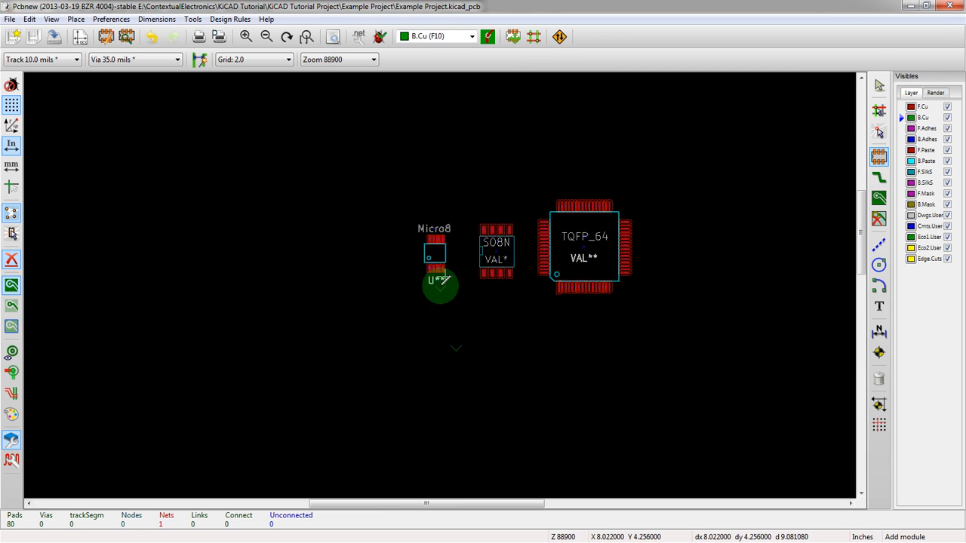
pyautogui.scroll(3, 438, 285)
pyautogui.scroll(-2, 384, 300)
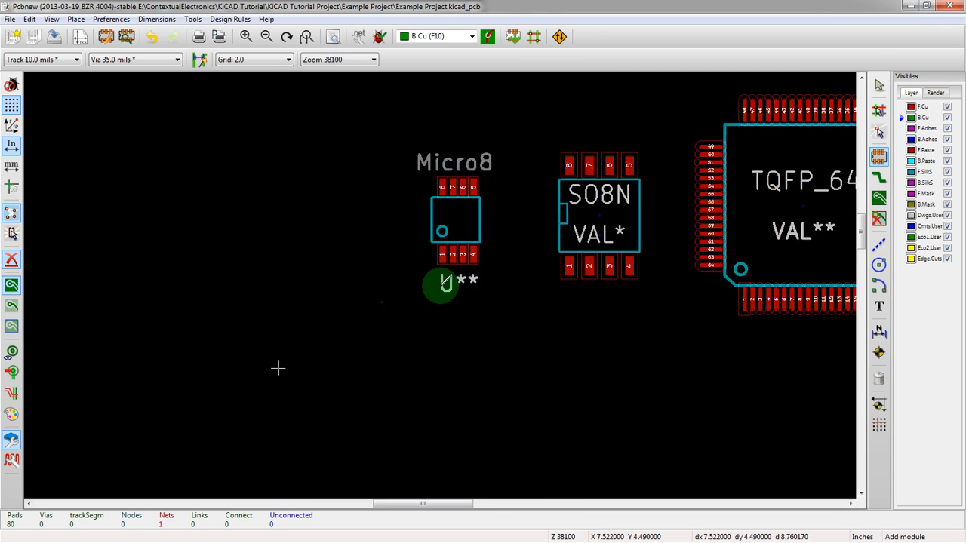
pyautogui.scroll(-1, 561, 181)
pyautogui.scroll(2, 466, 283)
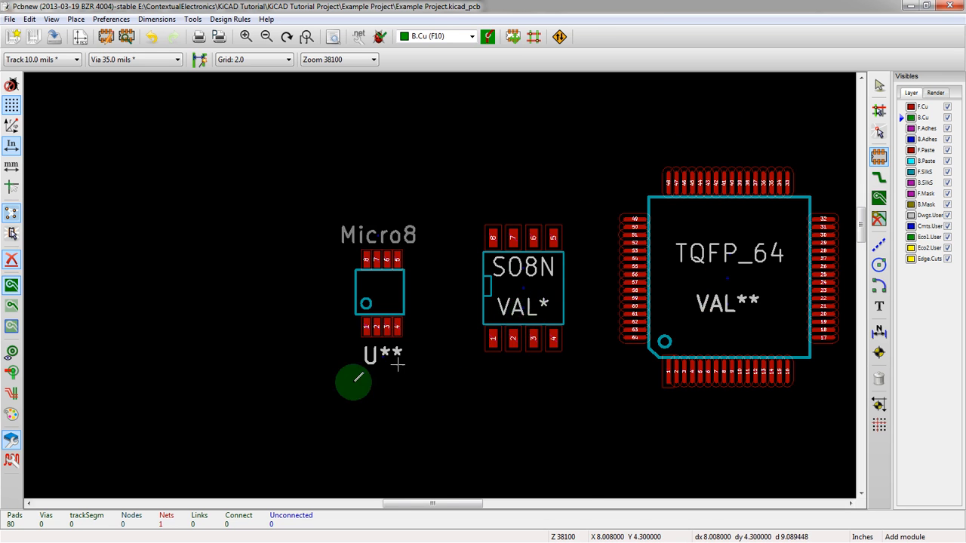
pyautogui.scroll(-3, 561, 234)
pyautogui.scroll(2, 437, 281)
pyautogui.scroll(1, 440, 283)
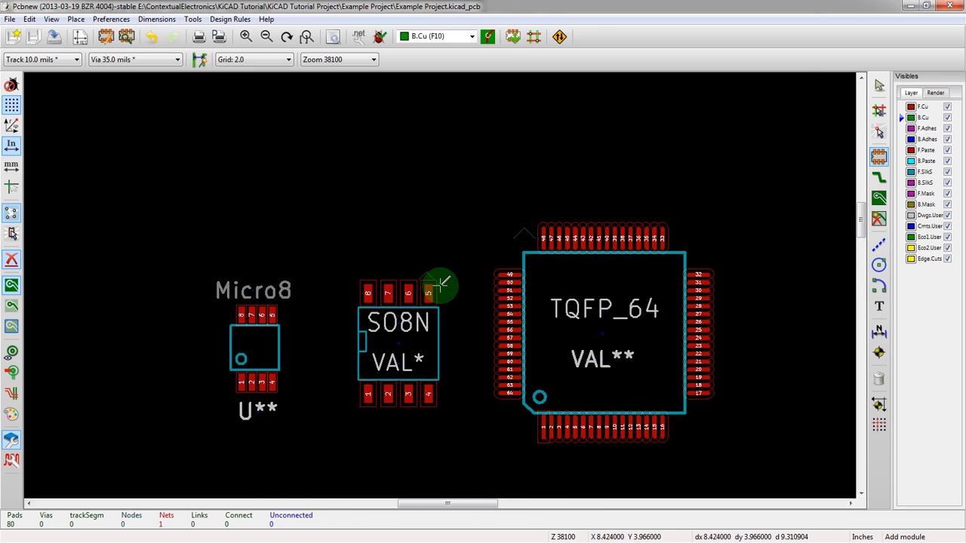